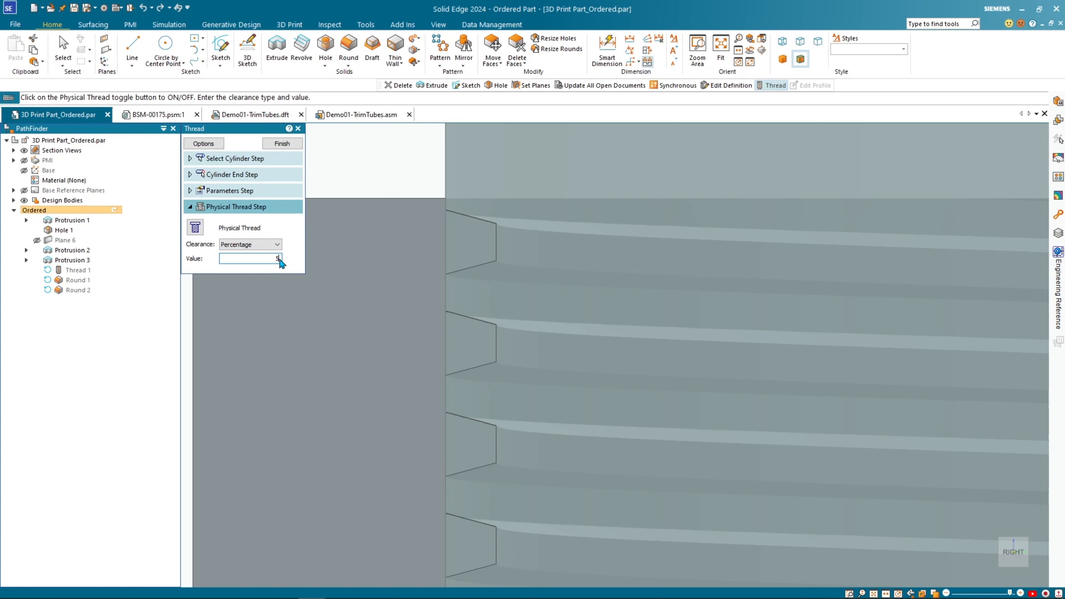
- Apply a 5.00 percentage clearance to the physical thread of Thread 1, accept the range notice and finish the edit
key(Return)
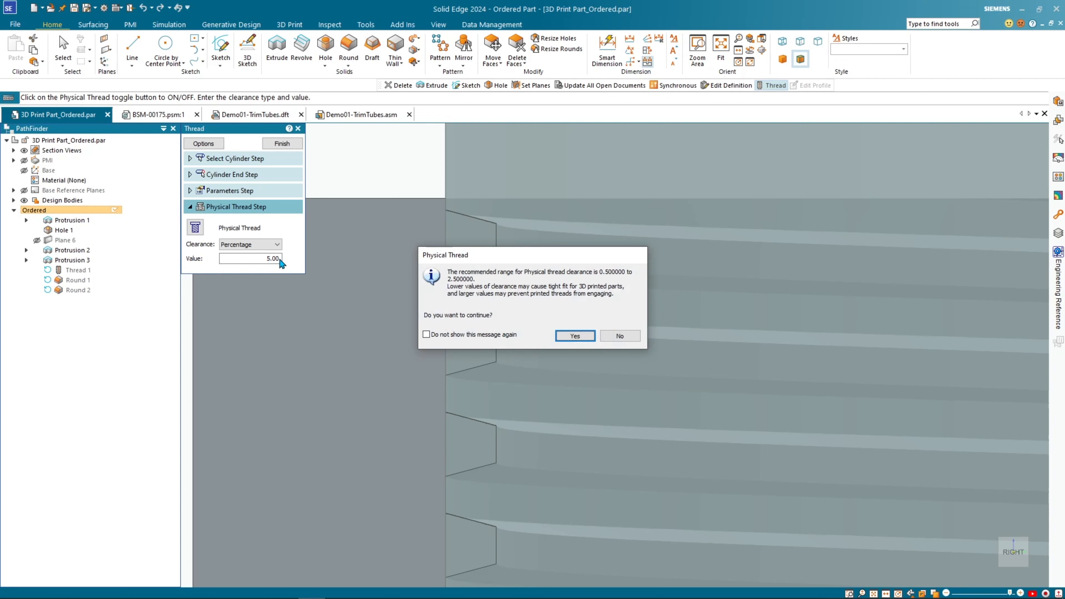
click(591, 340)
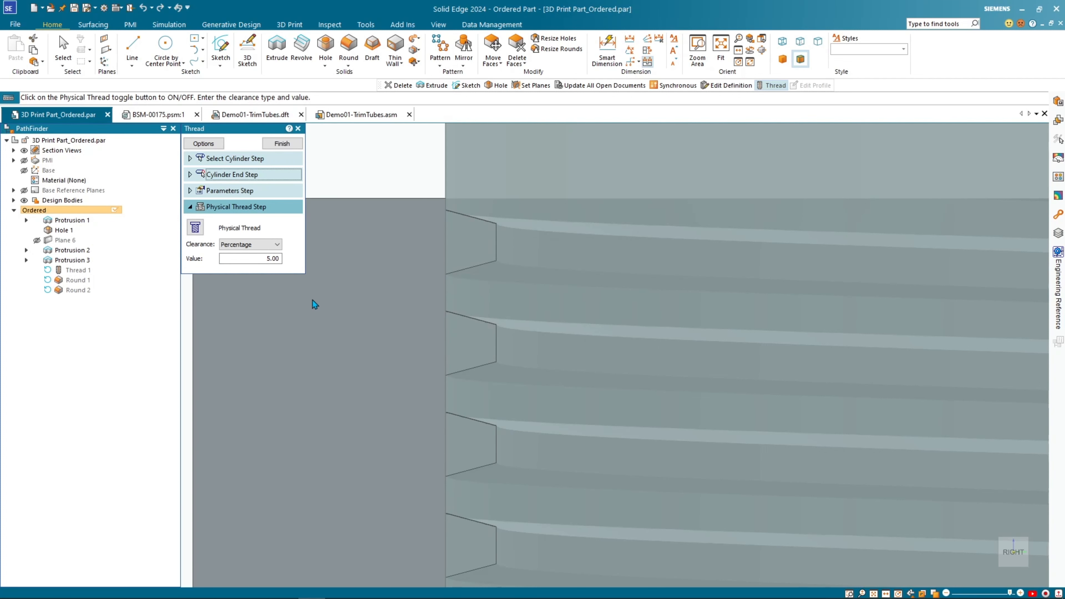
click(283, 145)
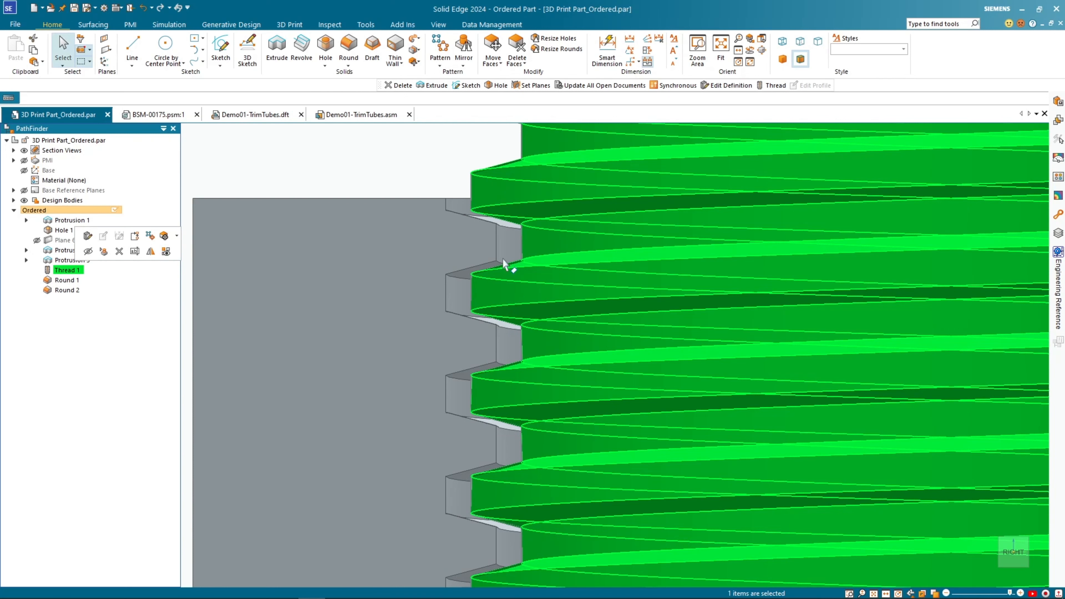
click(512, 256)
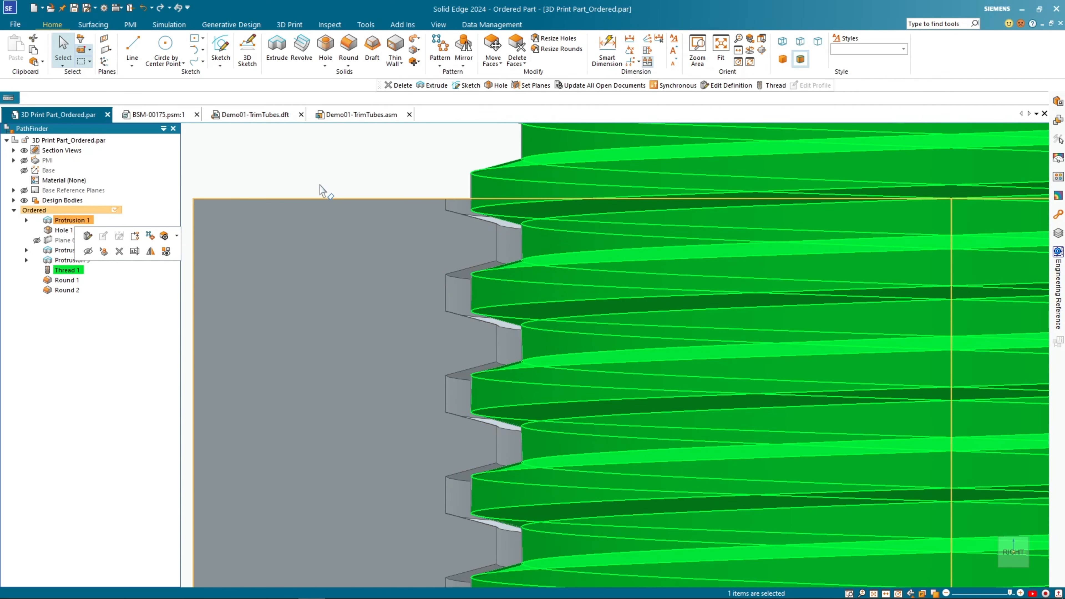
click(312, 183)
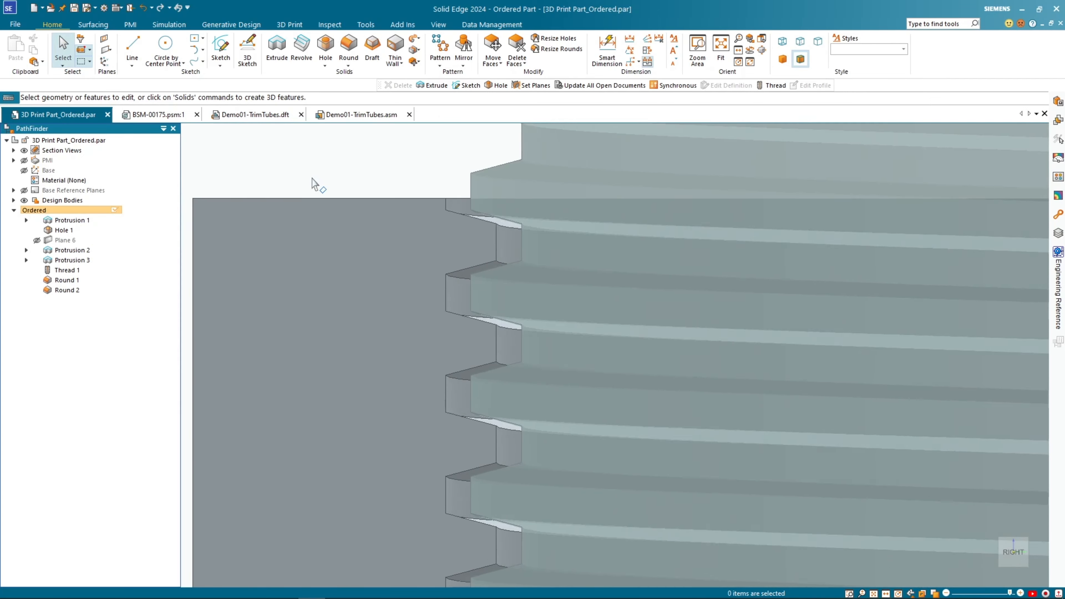
- Edit Hole 1 so its physical thread uses an Absolute clearance of 0.2 mm, and finish the hole
scroll(312, 184, down, 4)
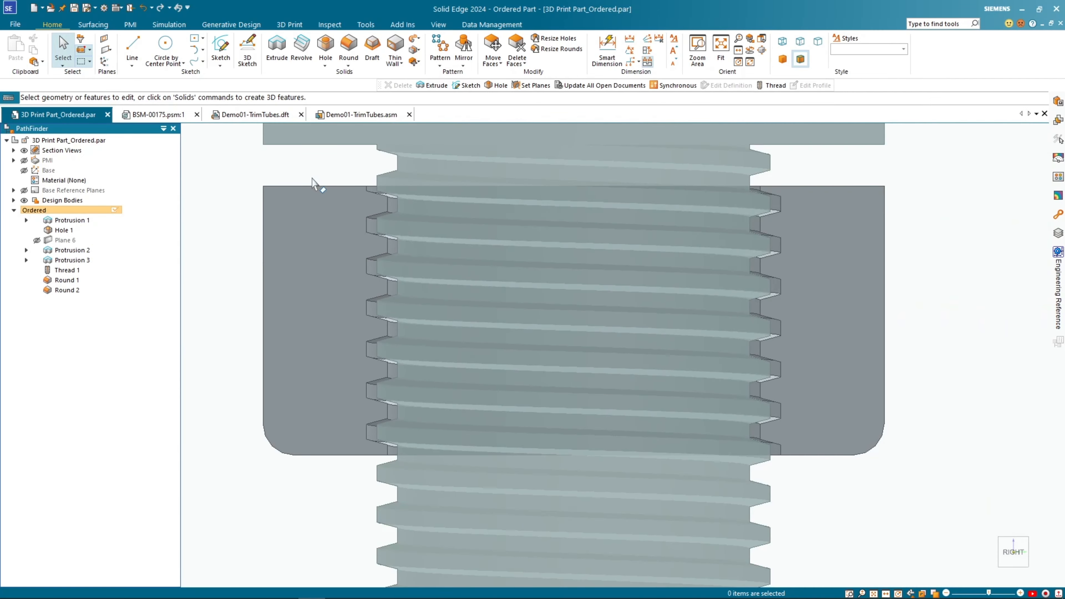
right_click(67, 234)
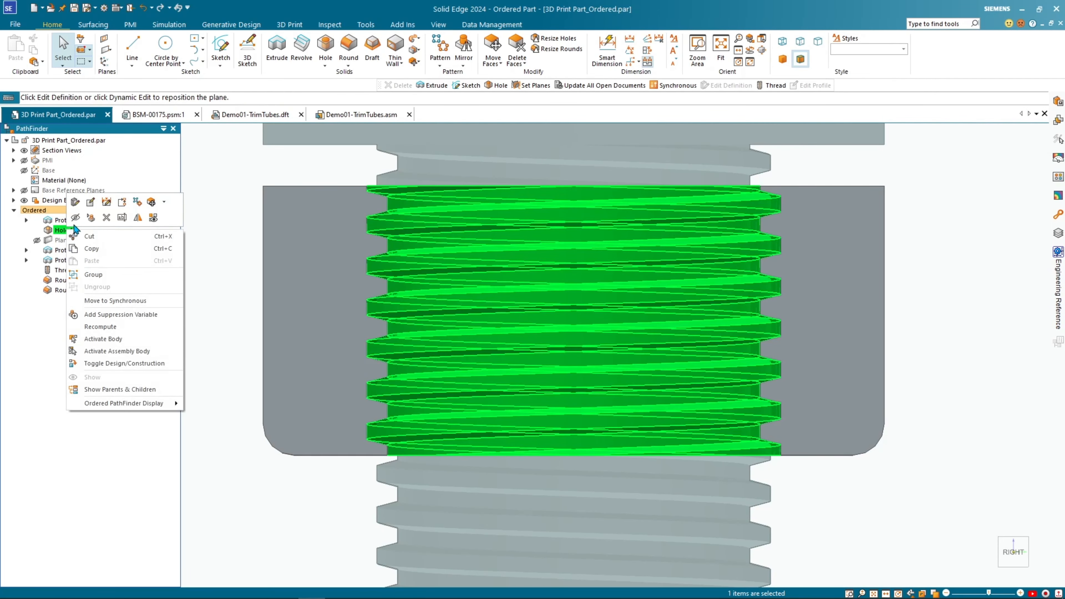
click(78, 206)
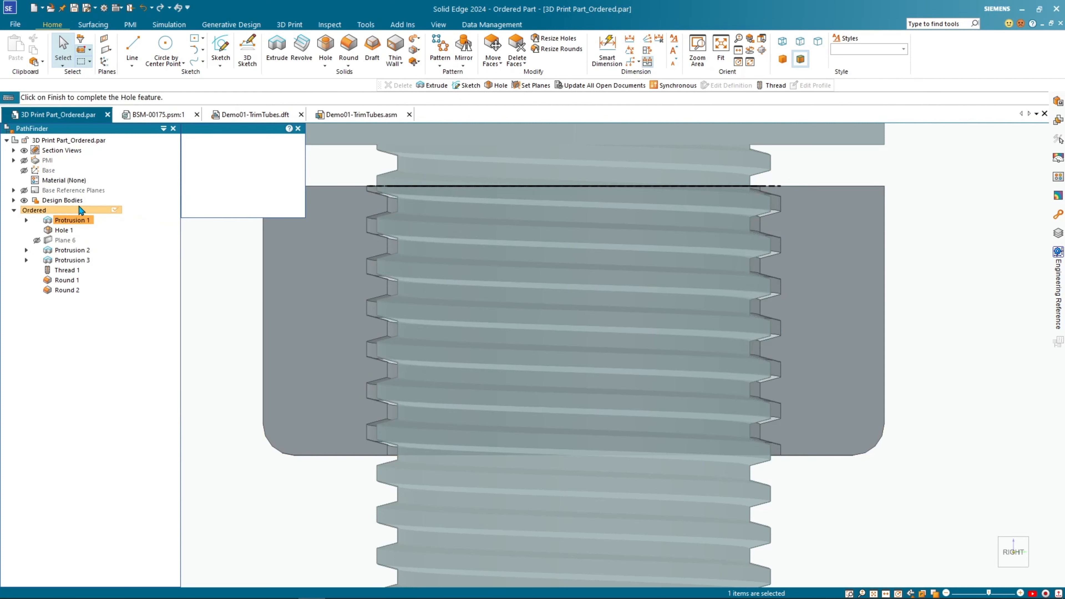
click(205, 226)
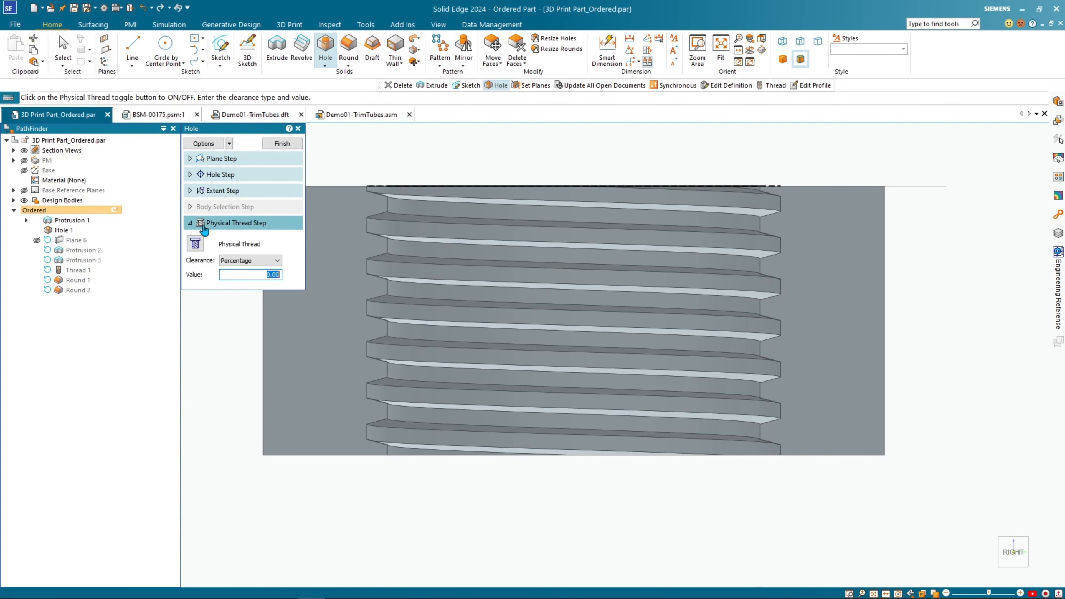
click(256, 262)
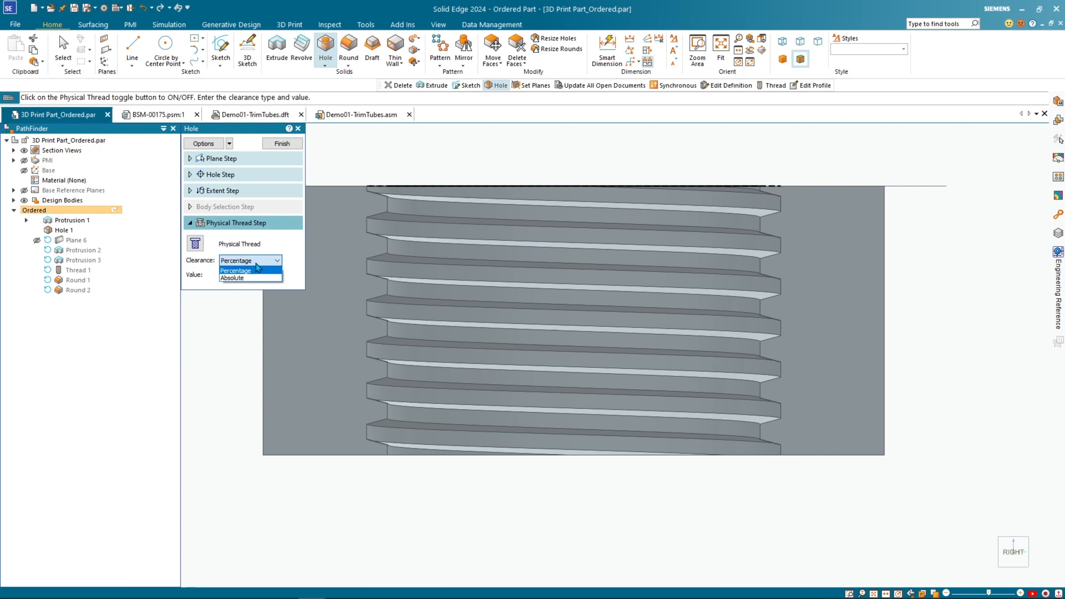
click(251, 279)
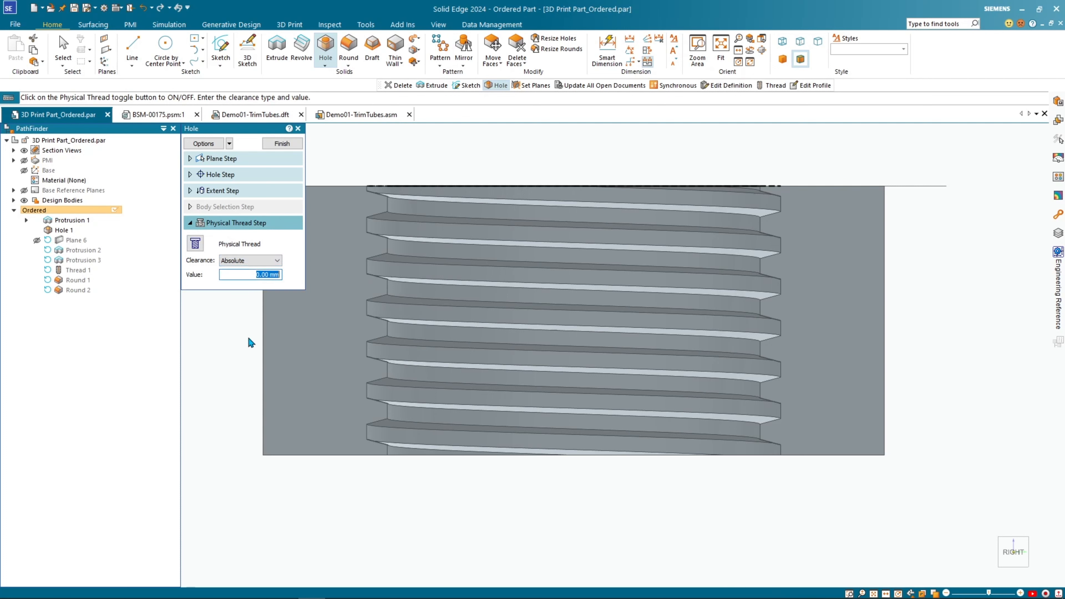
click(256, 275)
text(0.2)
key(Return)
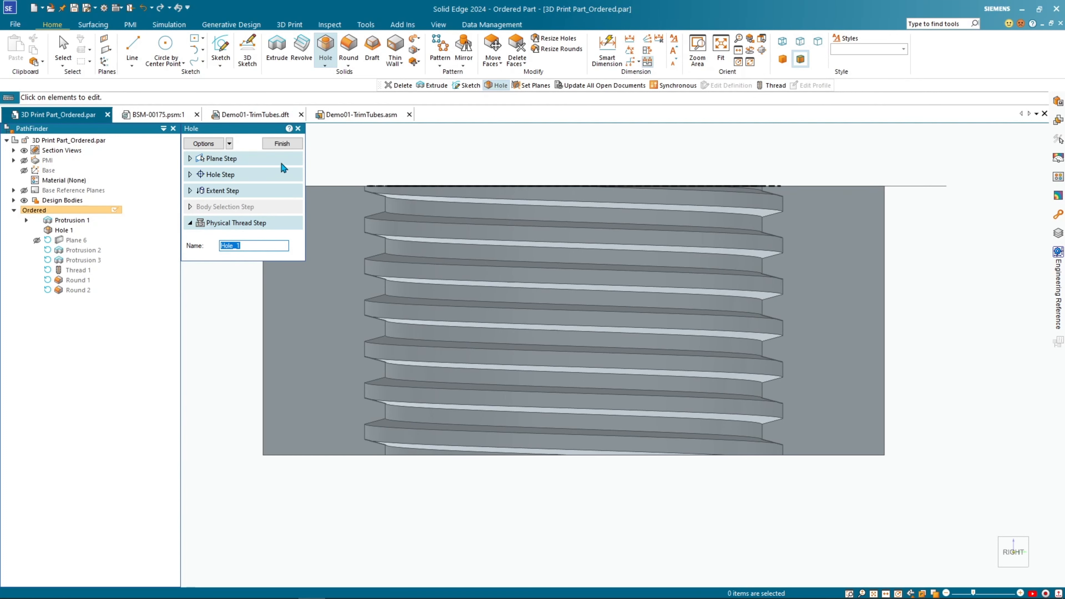
click(282, 144)
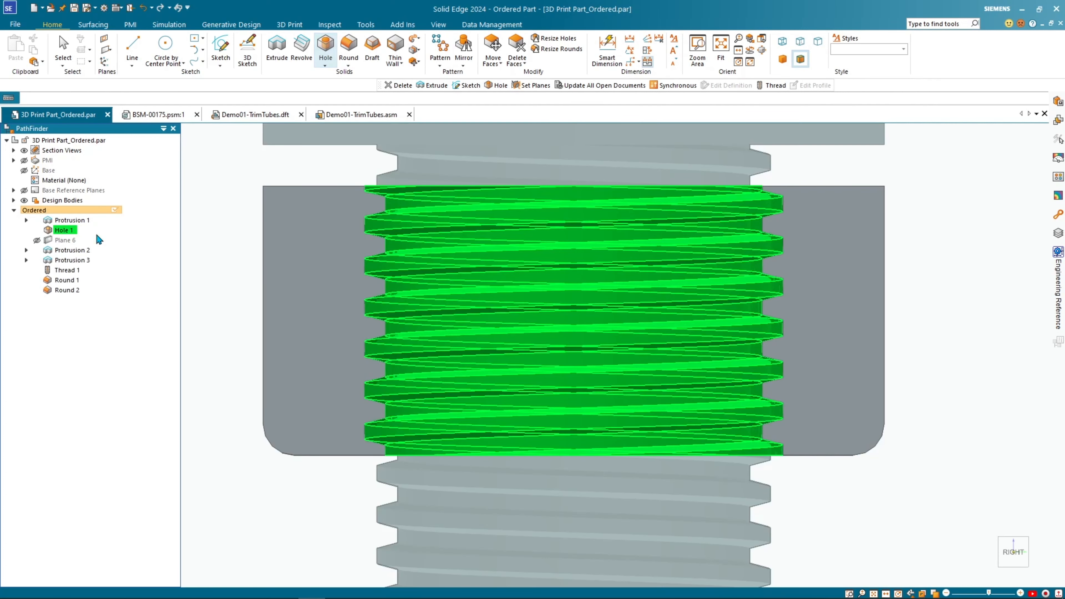
click(276, 161)
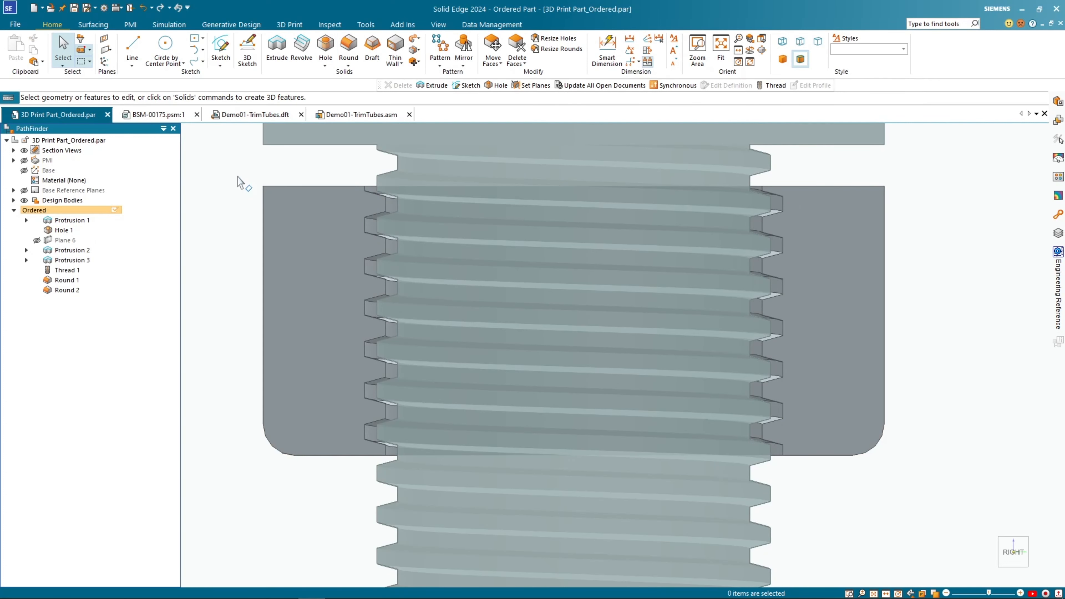
- Examine the gap between the bolt and nut threads up close, then the whole sectioned fastener
scroll(298, 168, up, 3)
shift+middle_drag(297, 174, 216, 200)
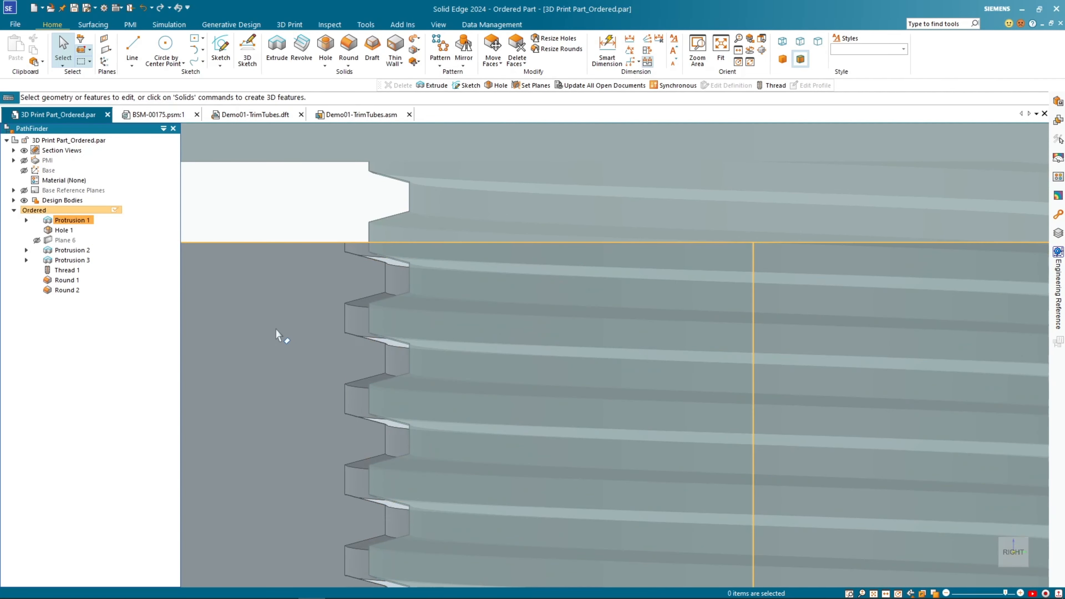
scroll(275, 329, down, 2)
scroll(275, 328, down, 3)
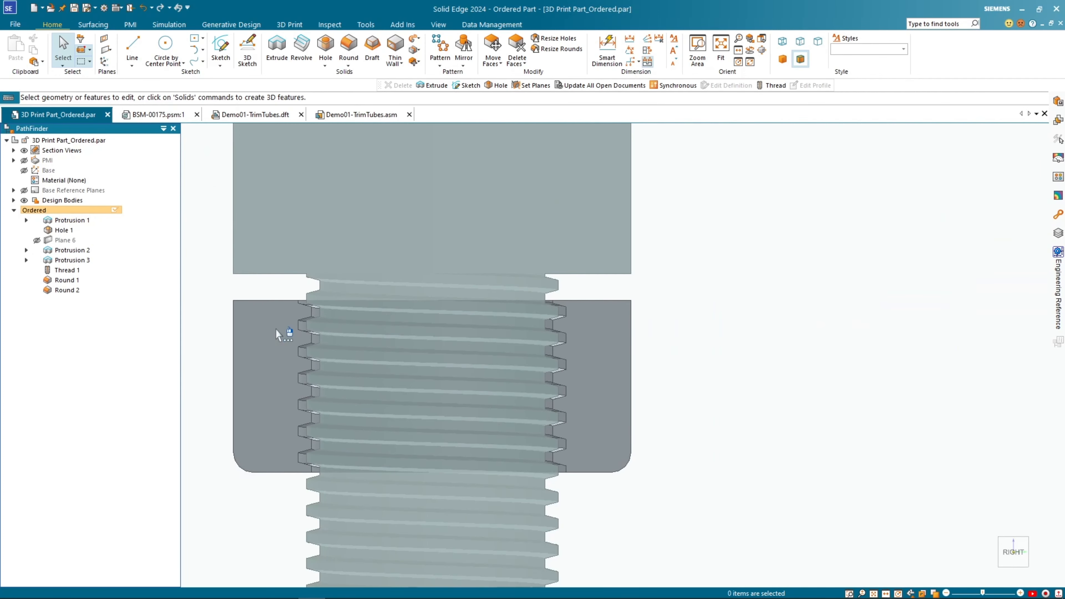
shift+middle_drag(275, 329, 345, 328)
scroll(345, 328, down, 1)
scroll(345, 328, down, 1)
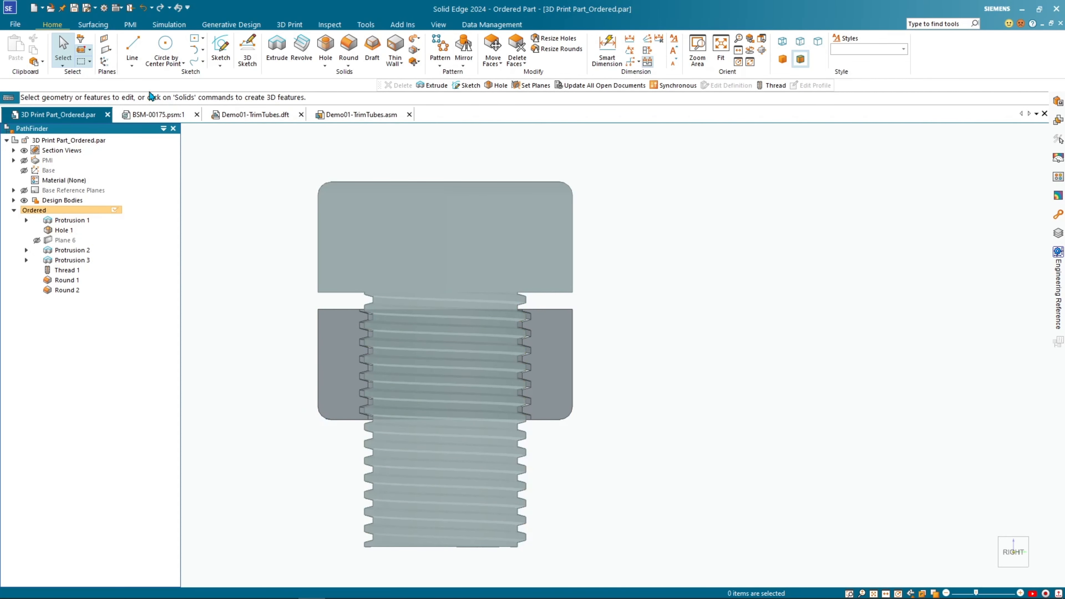
- In BSM-00175.psm, run Save As Mirrored Part with Link to Original enabled, mirroring about the Front (xz) base reference plane
click(152, 115)
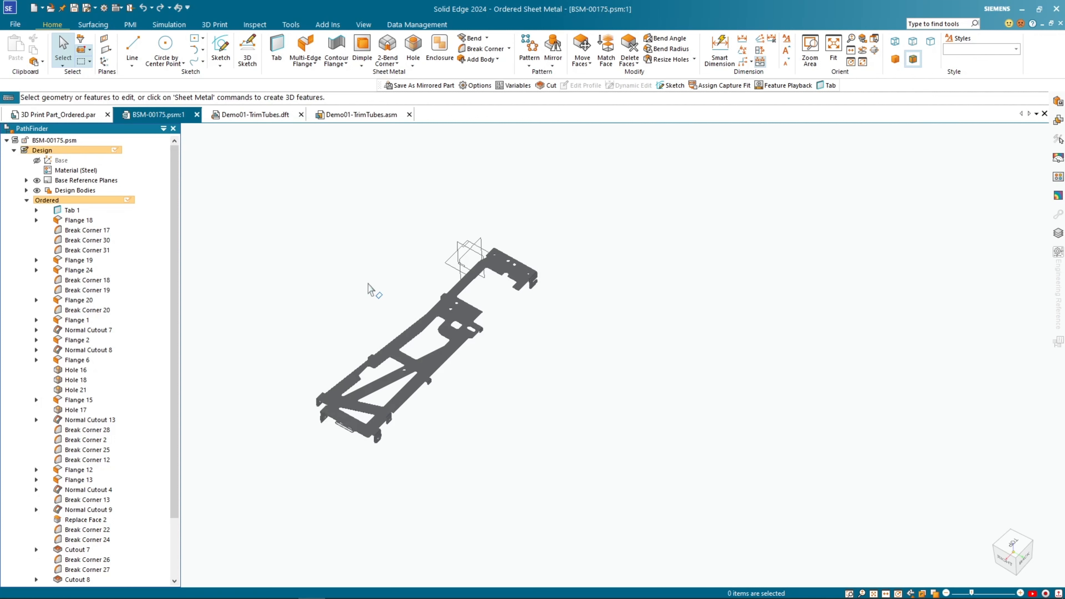
scroll(349, 255, down, 2)
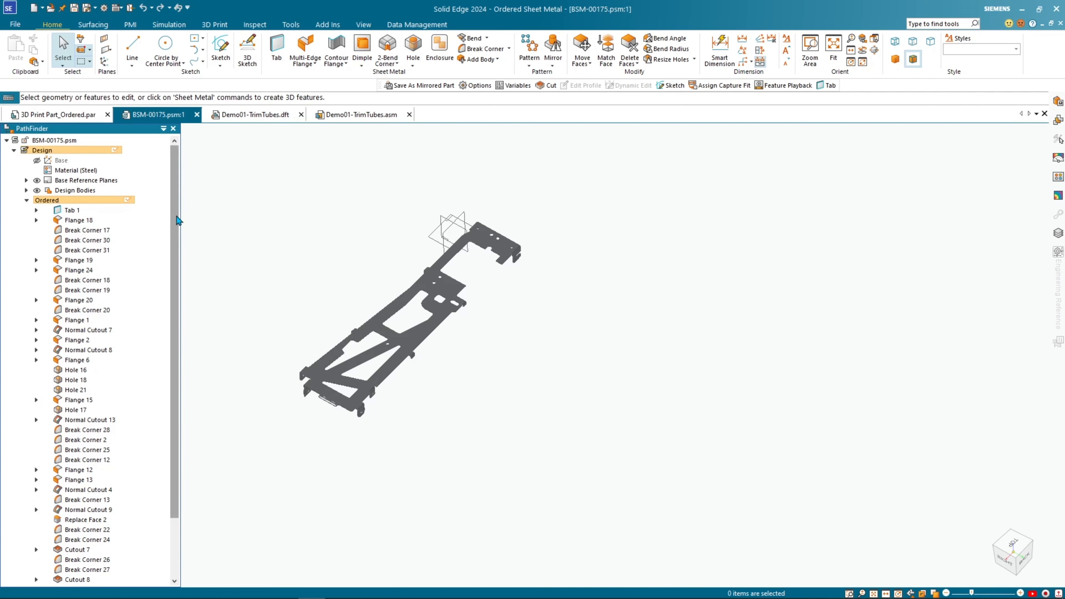
mouse_move(177, 202)
mouse_down()
mouse_move(176, 249)
mouse_move(173, 186)
mouse_up()
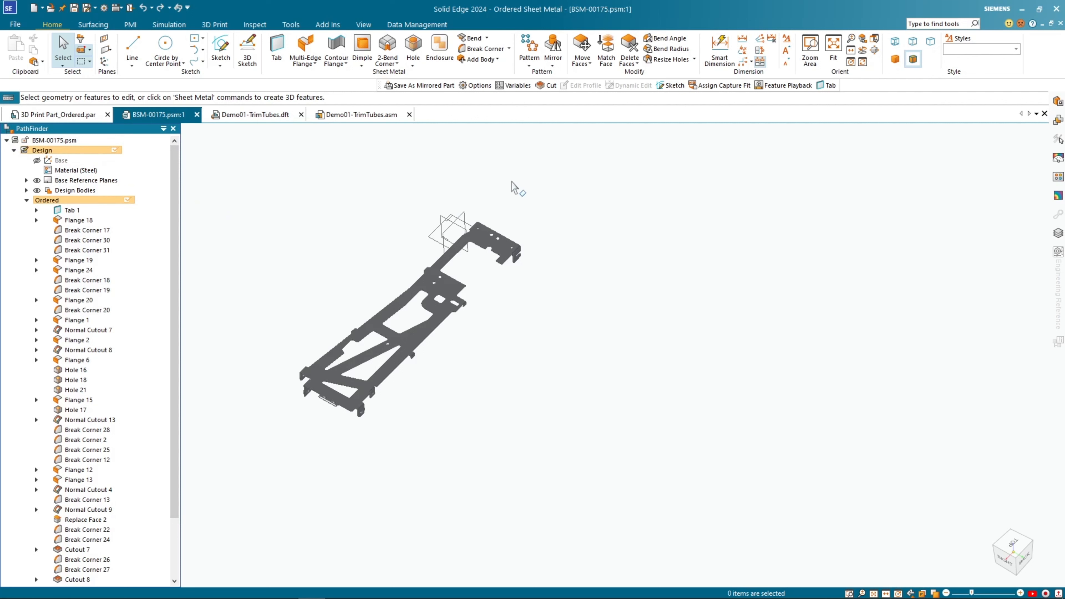
click(554, 67)
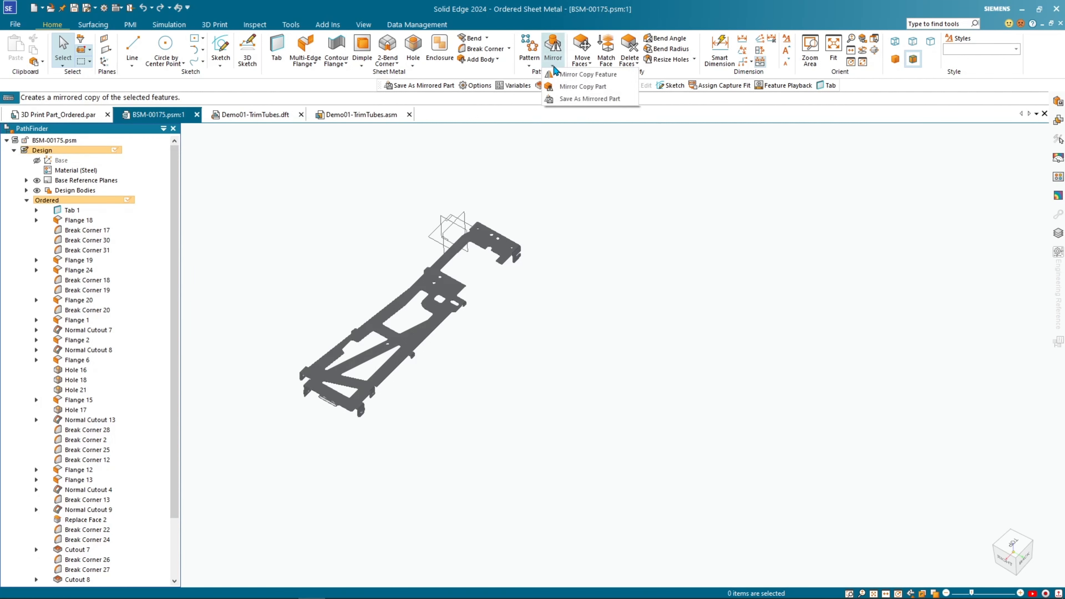
click(580, 100)
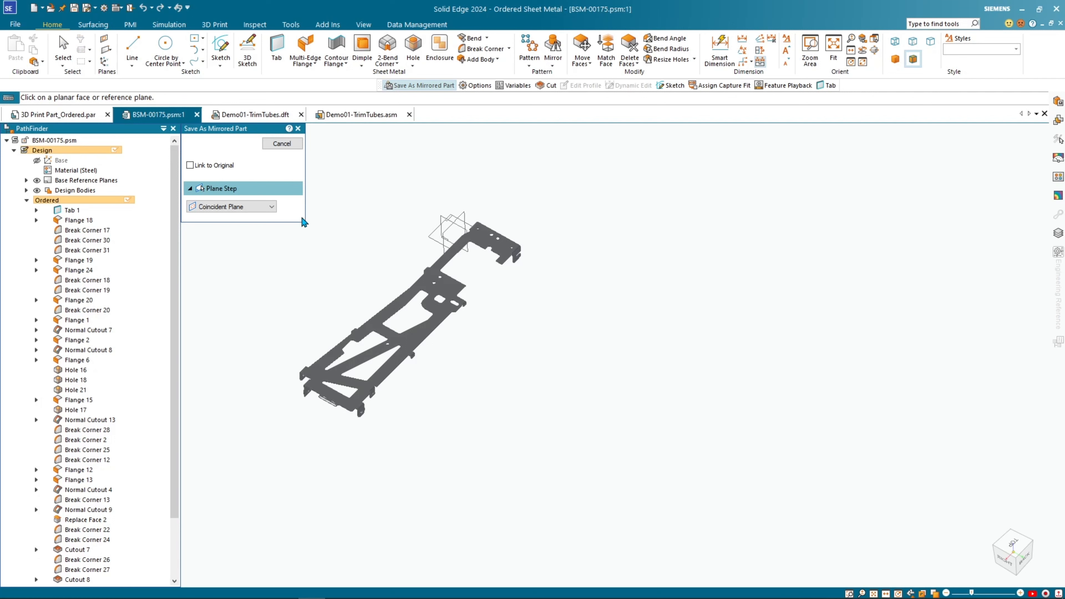
click(192, 165)
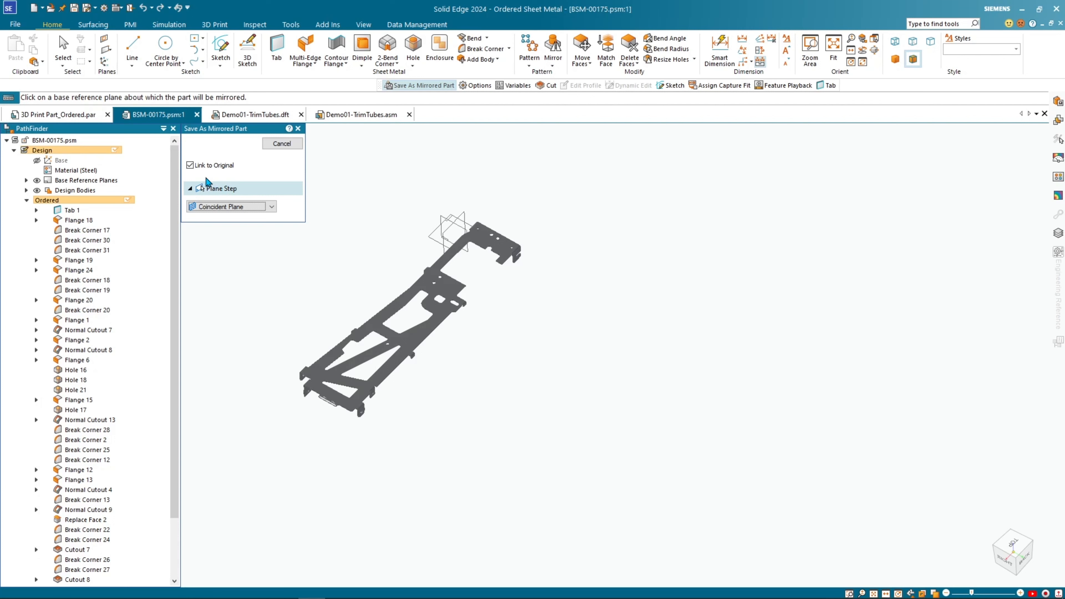
scroll(475, 204, up, 3)
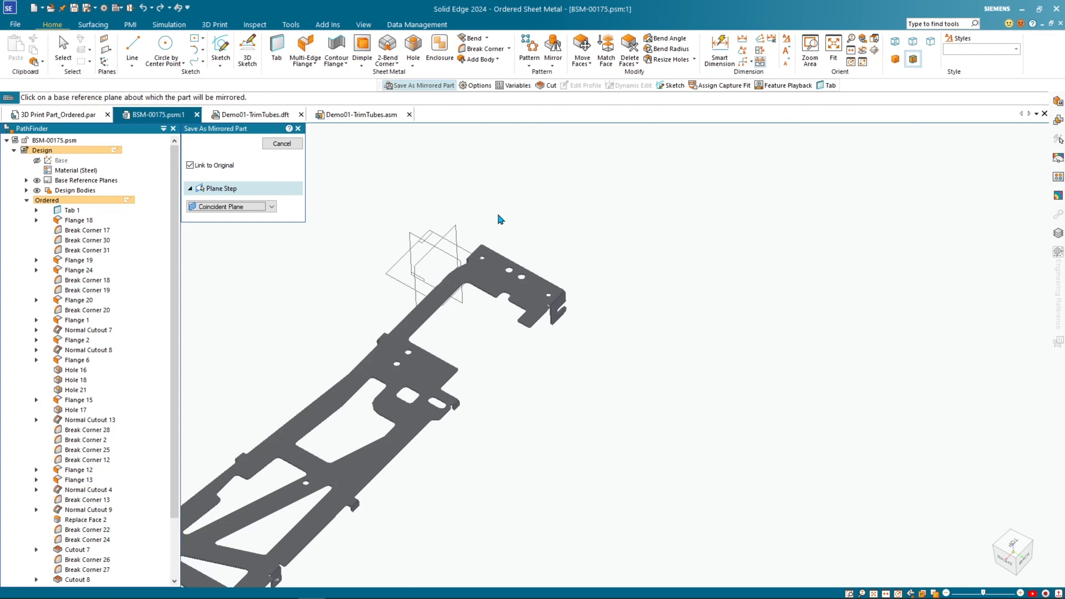
click(455, 227)
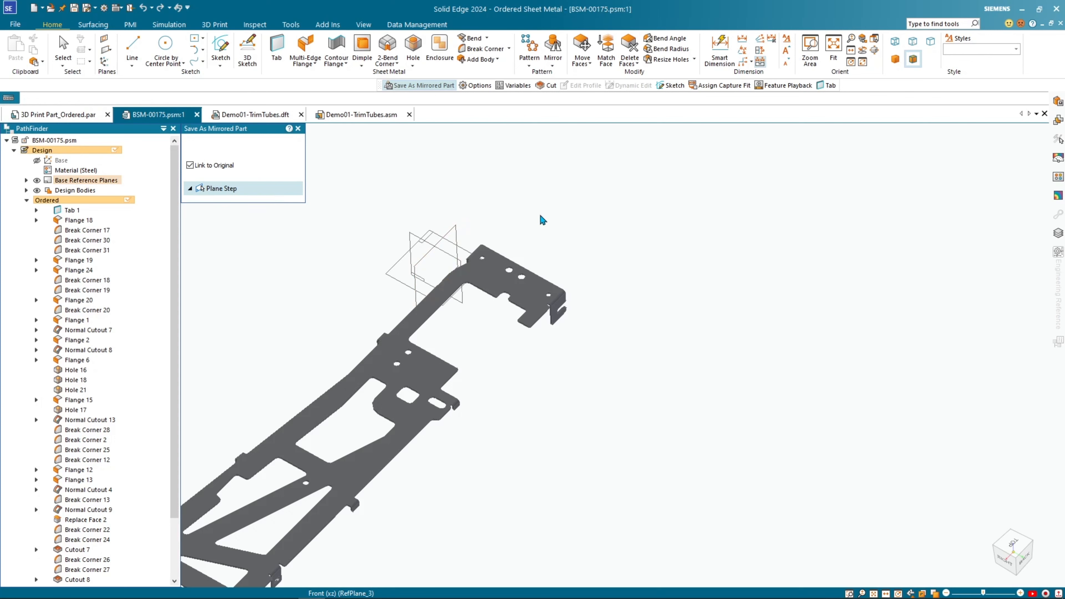
click(442, 225)
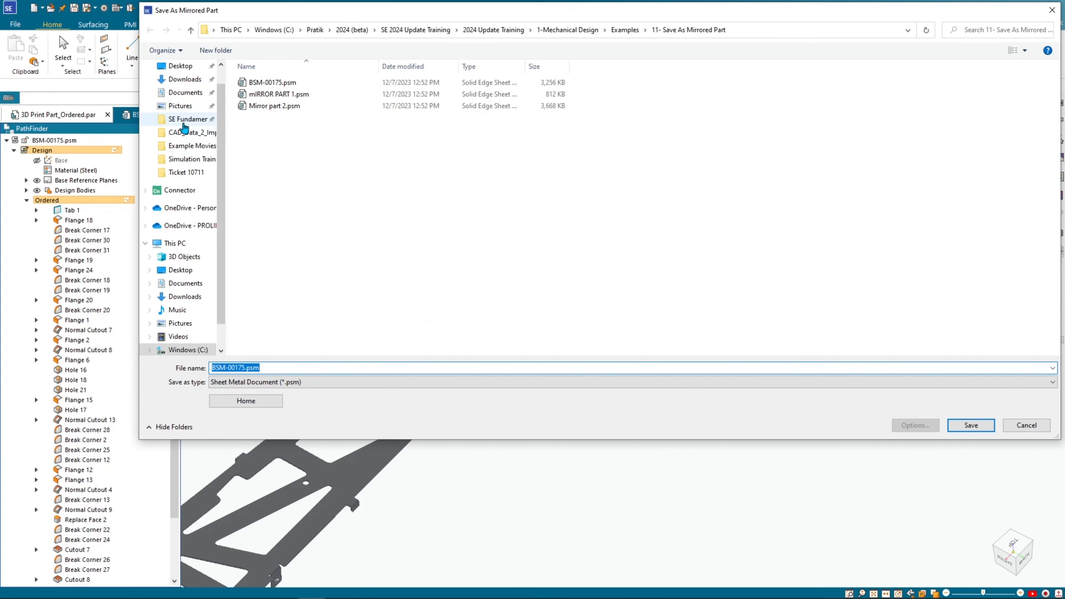
- Save the mirrored sheet metal part as Mirror 1 in the Downloads folder
click(197, 79)
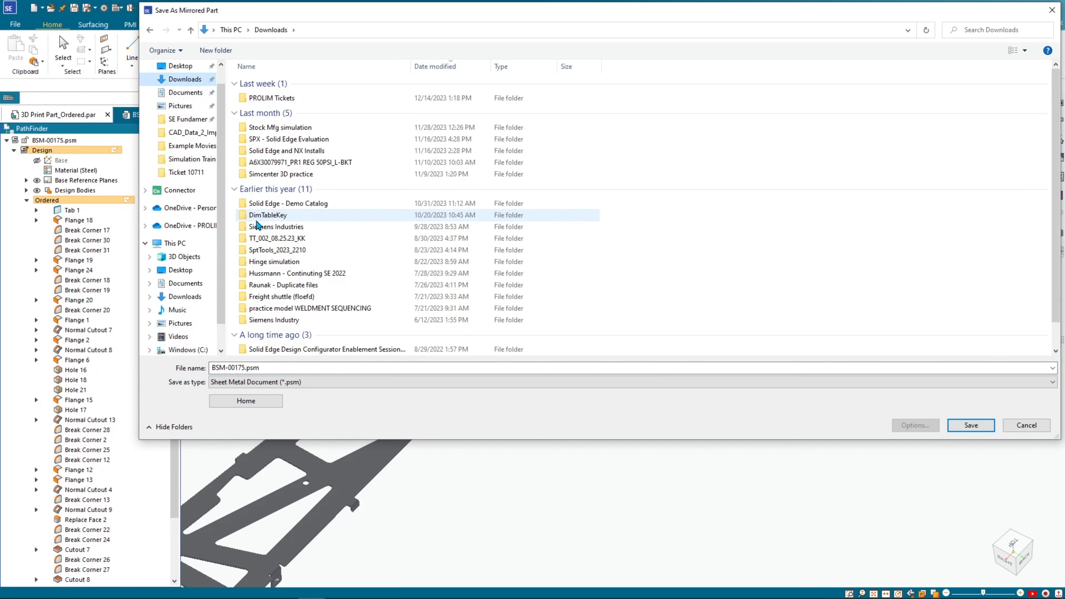
double_click(312, 368)
click(312, 368)
double_click(312, 368)
click(312, 368)
double_click(312, 368)
click(312, 368)
drag(312, 368, 187, 369)
text(Mirror 1)
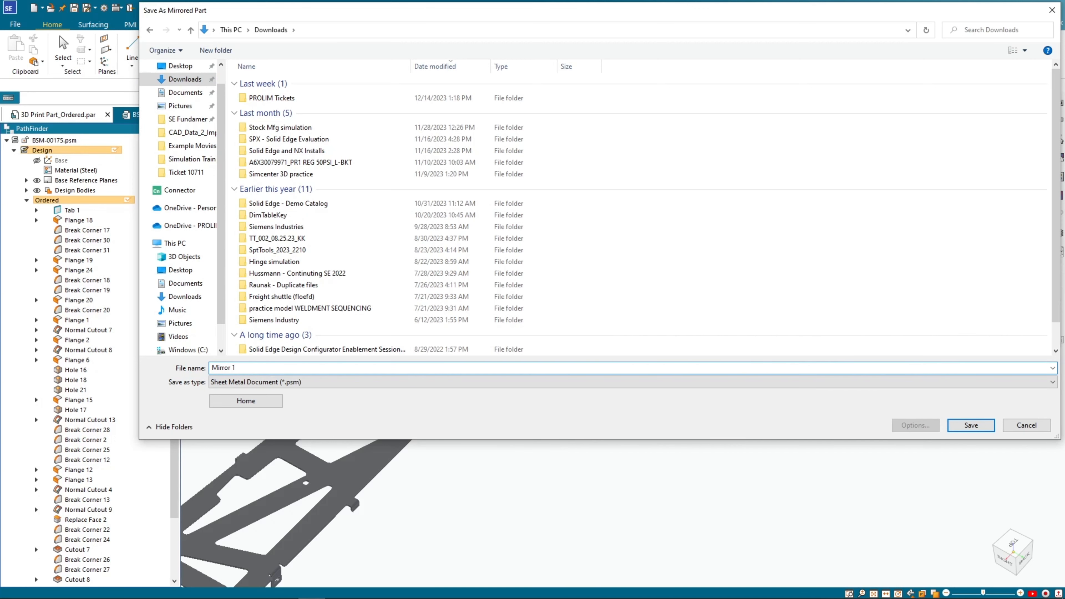
key(Return)
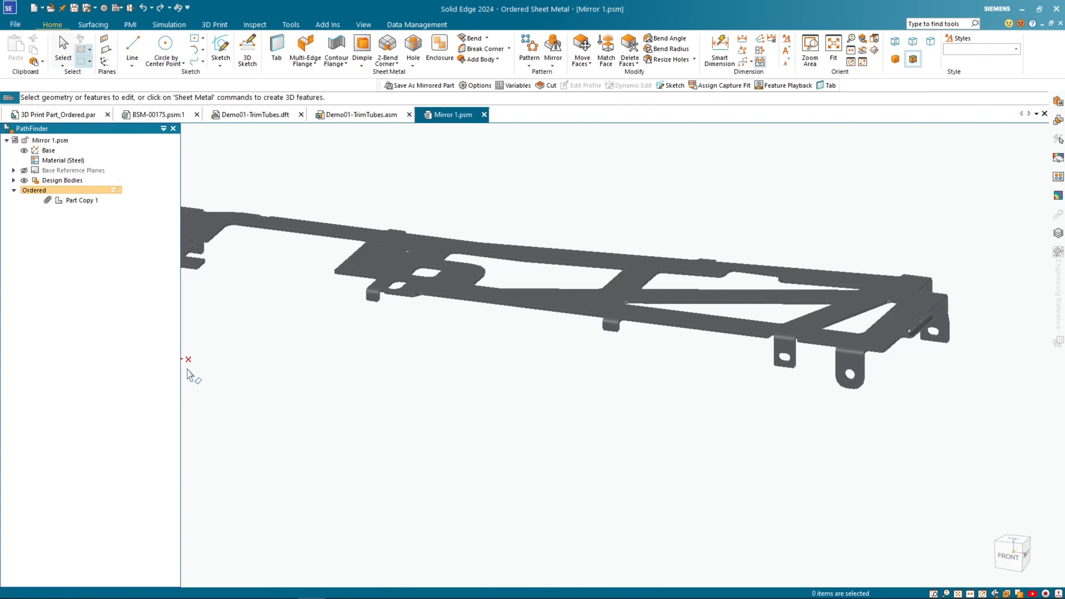
scroll(326, 374, down, 5)
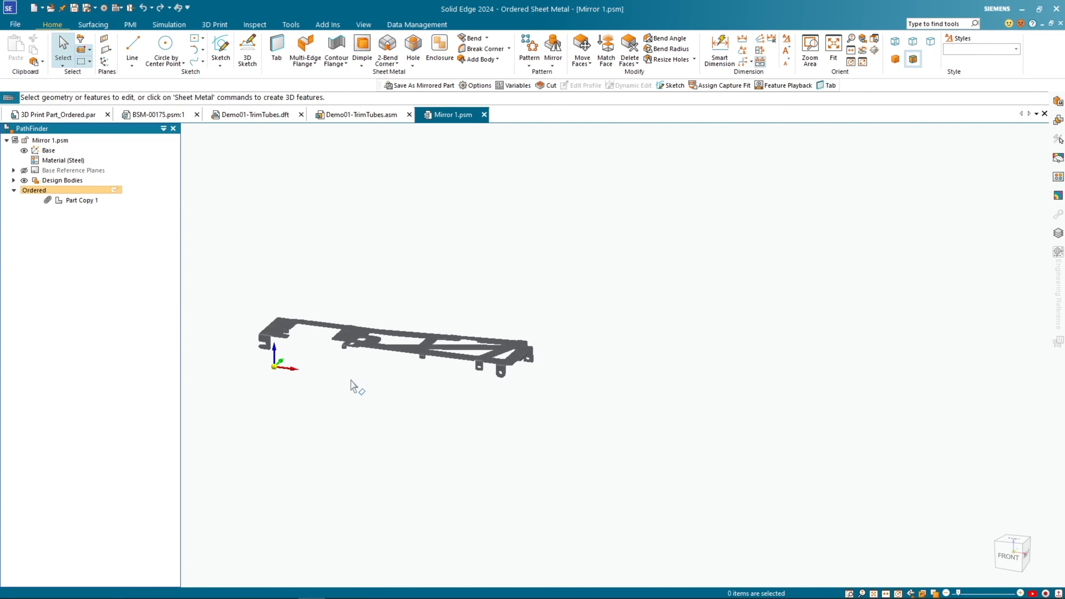
middle_drag(380, 404, 413, 428)
shift+middle_drag(486, 357, 533, 397)
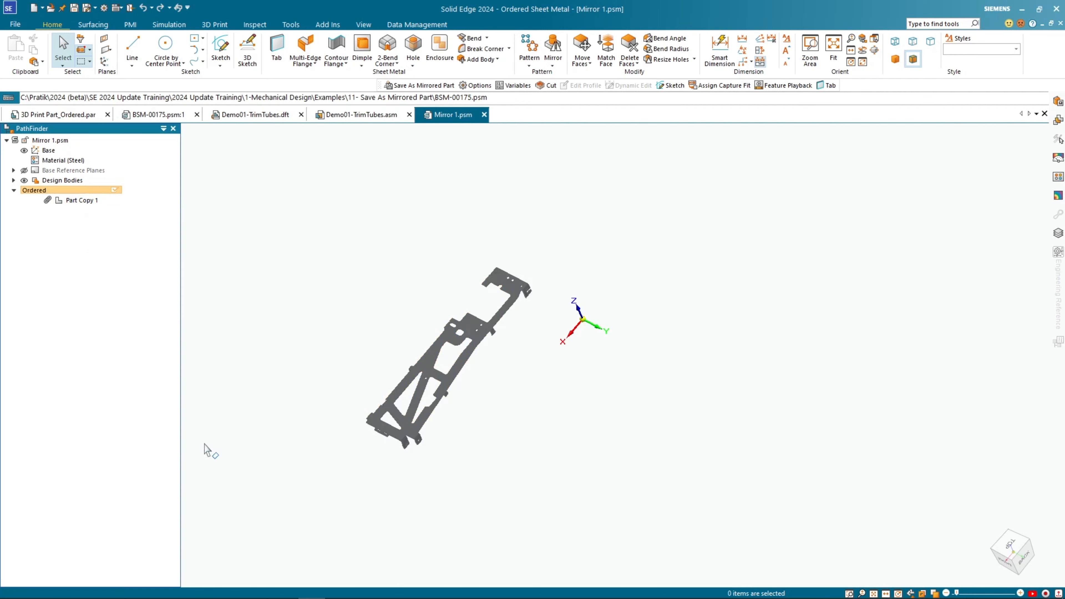
- Return to BSM-00175.psm and show the hidden Mirror Plane
click(164, 115)
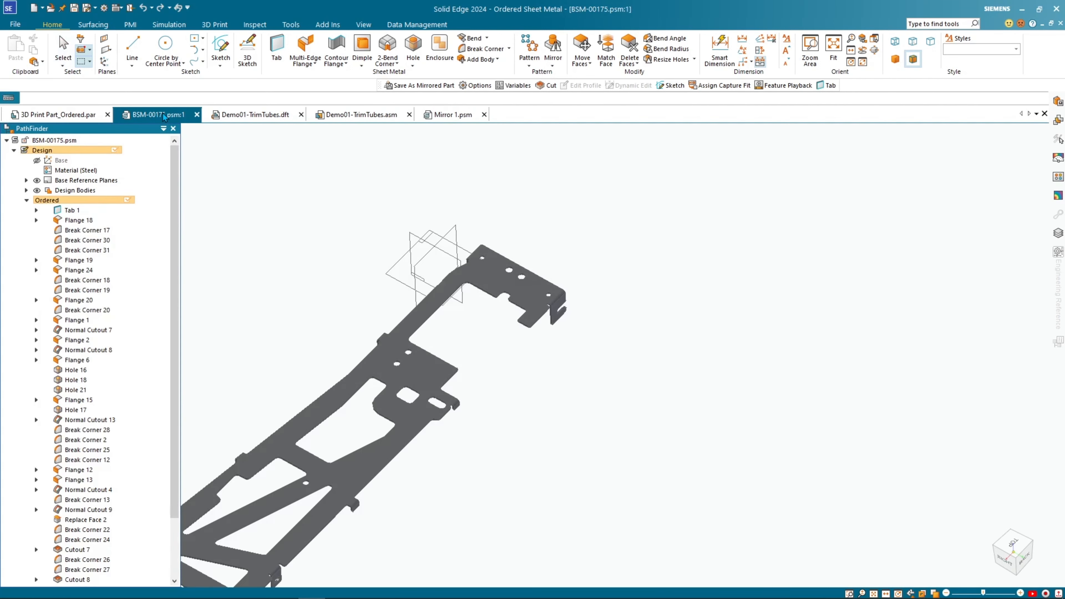
scroll(175, 377, down, 3)
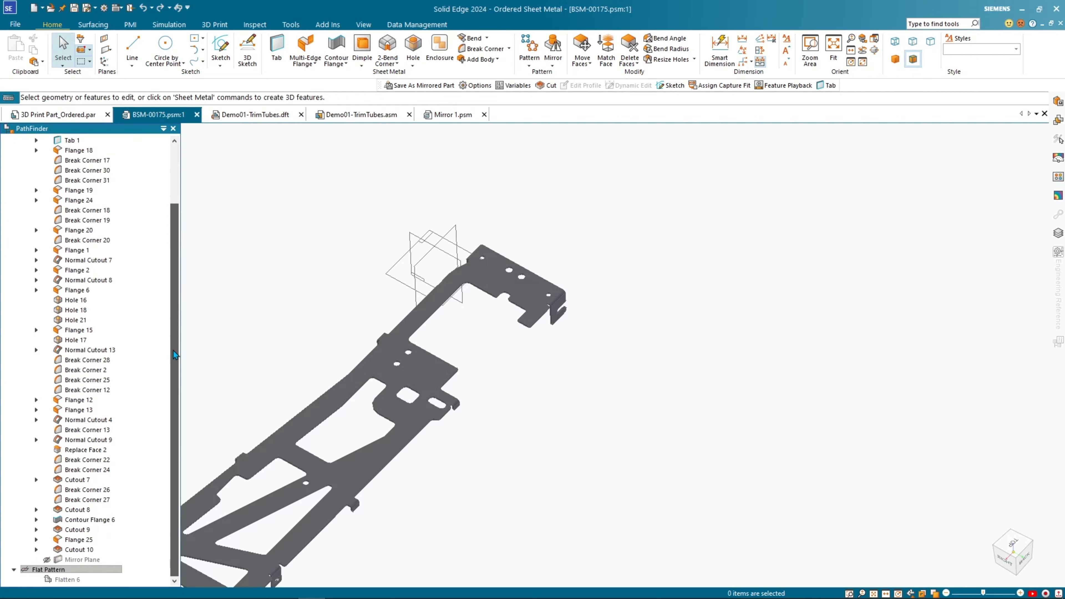
click(47, 560)
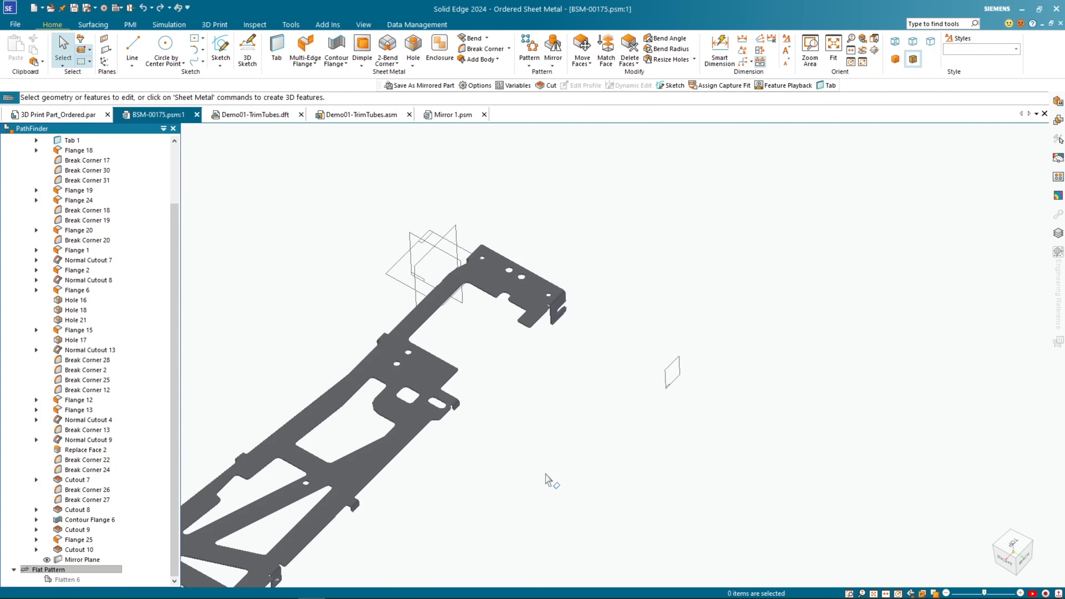
scroll(524, 463, down, 3)
shift+middle_drag(519, 459, 499, 371)
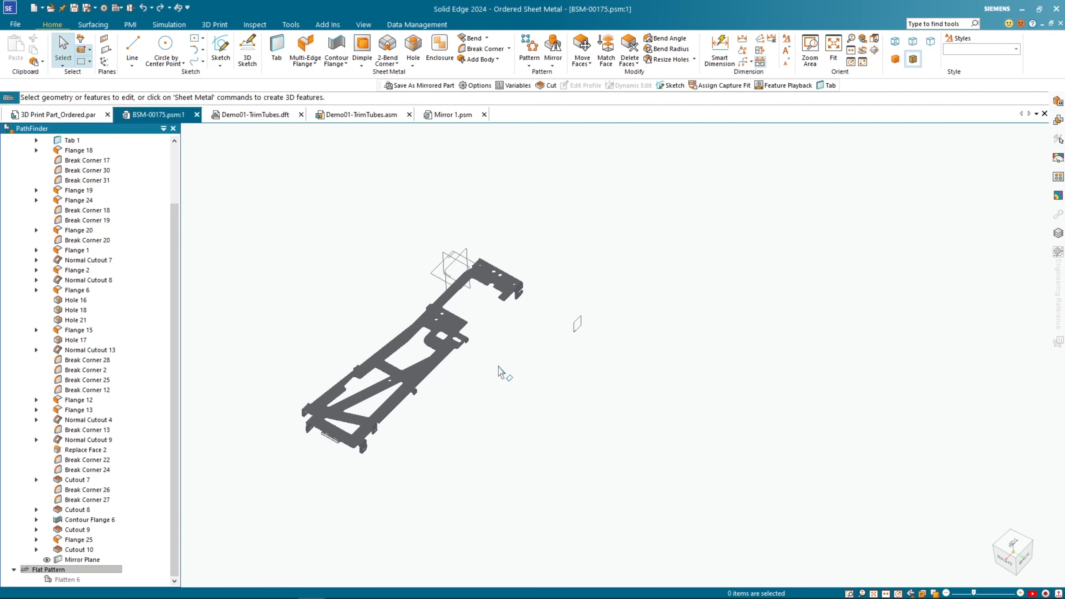
- Run Save As Mirrored Part on BSM-00175.psm with Link to Original turned off, mirroring about the Mirror Plane
click(553, 66)
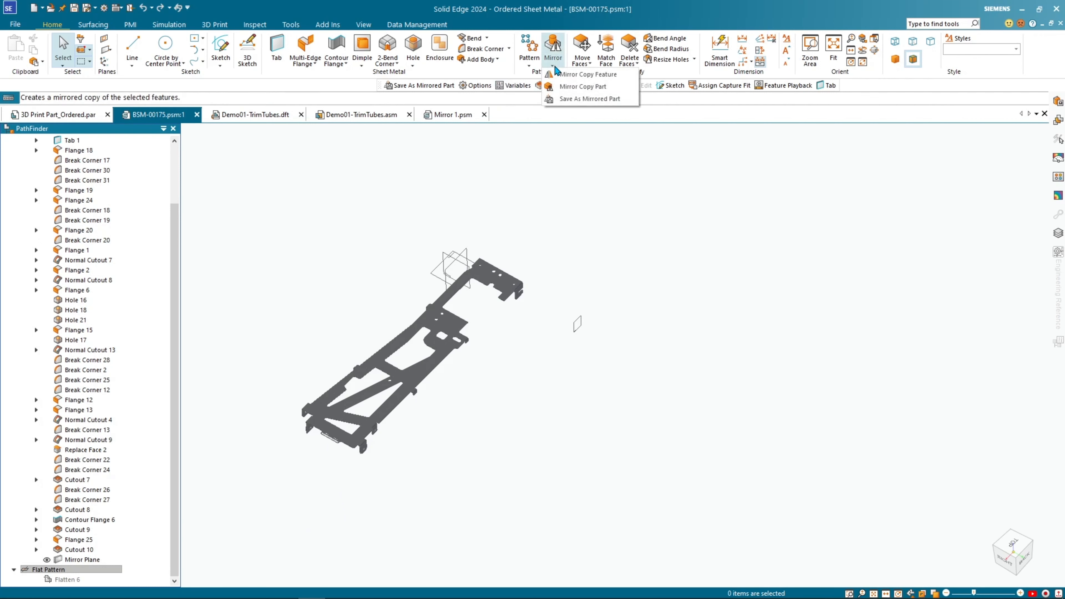
click(567, 99)
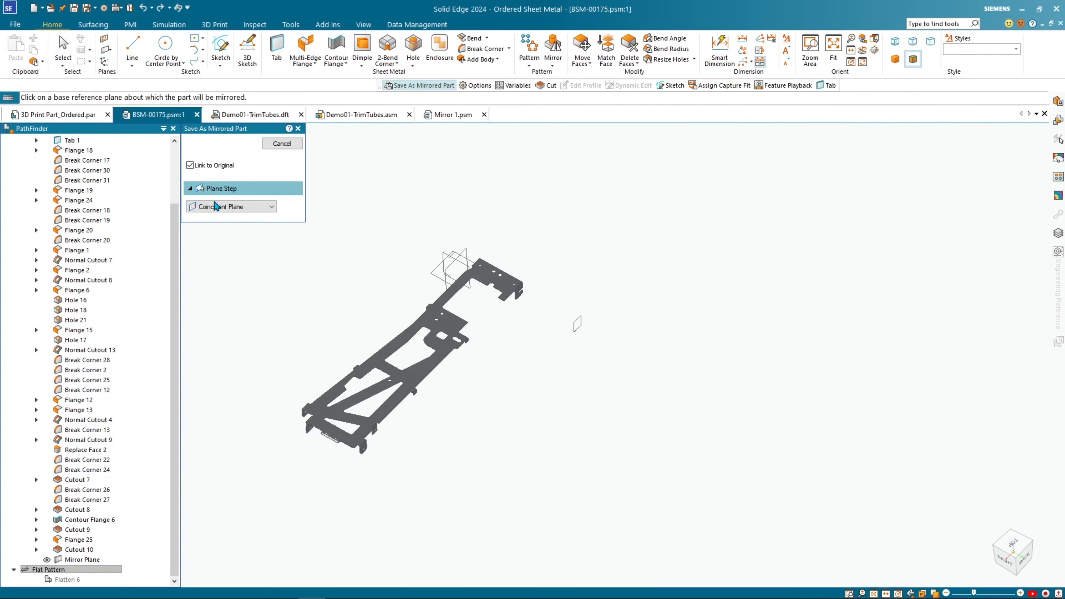
click(191, 166)
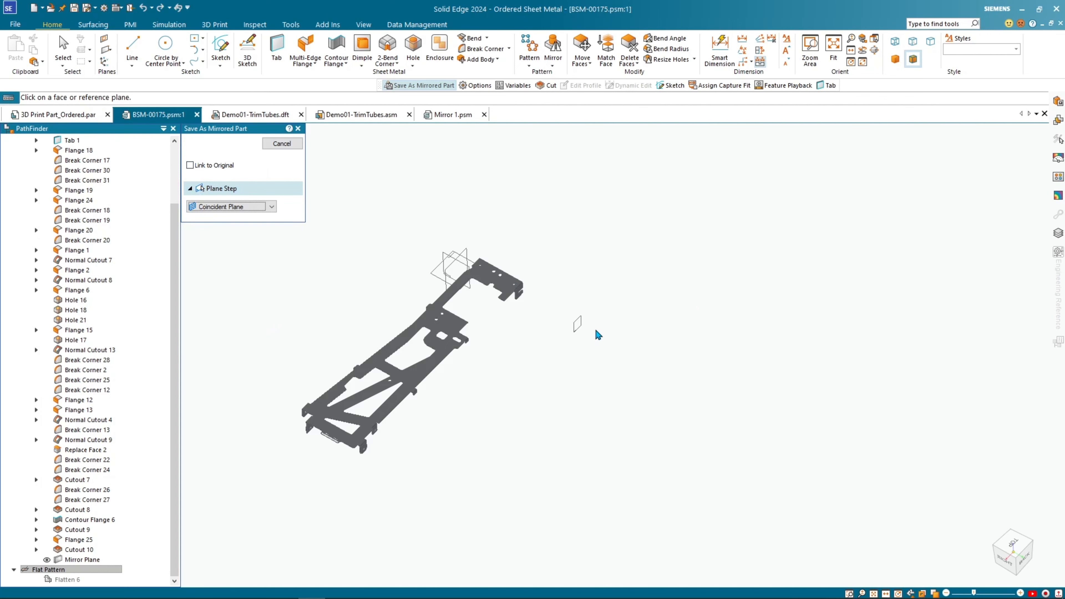
click(581, 332)
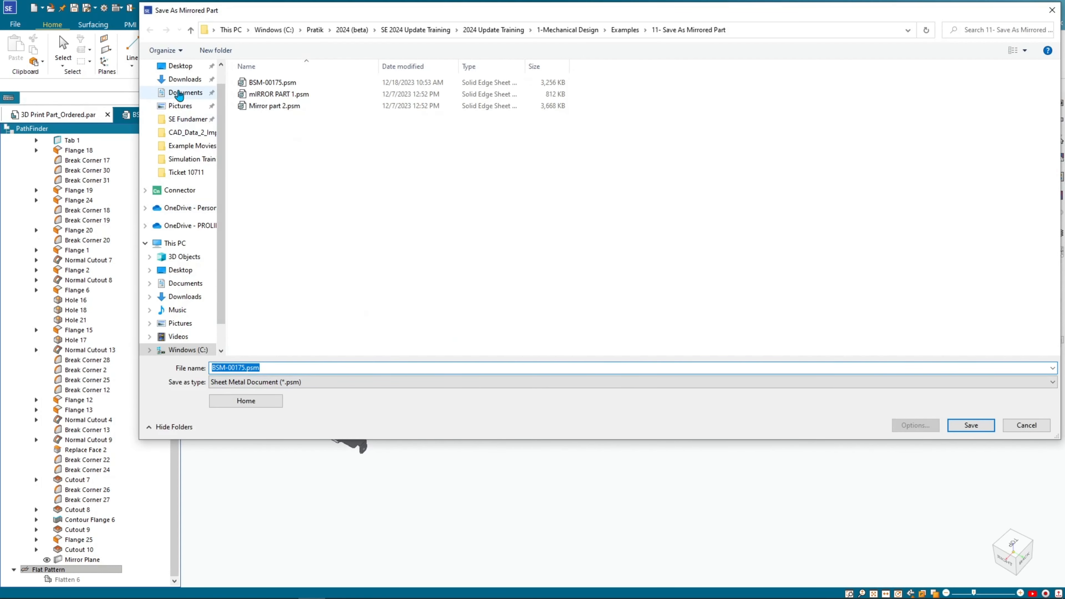
- Save the unlinked mirrored part as Mirror 2 in the Downloads folder and look through its feature tree
click(178, 84)
double_click(280, 371)
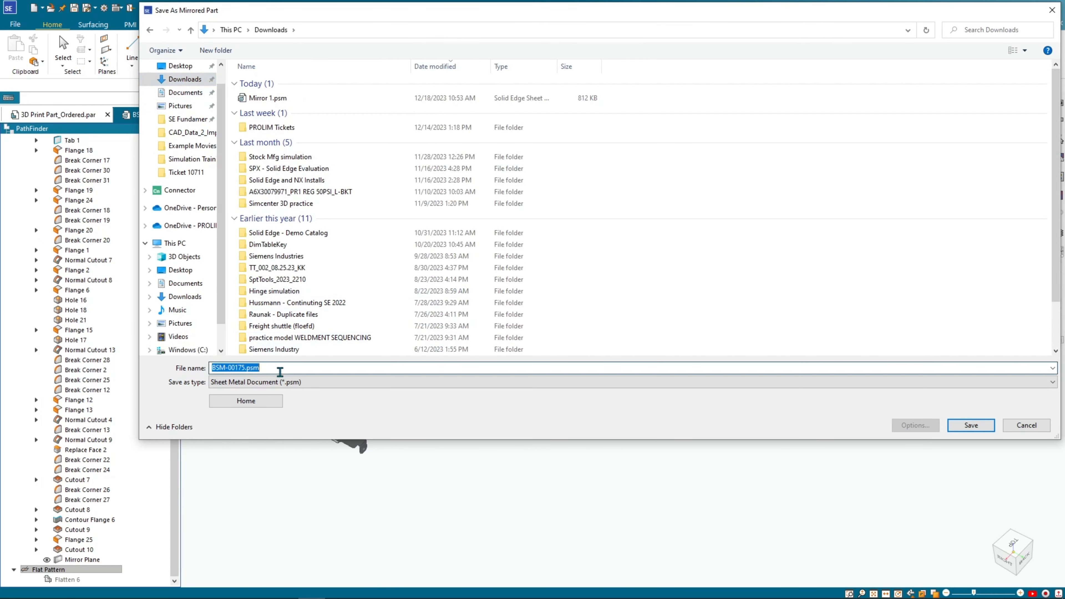
drag(280, 371, 200, 364)
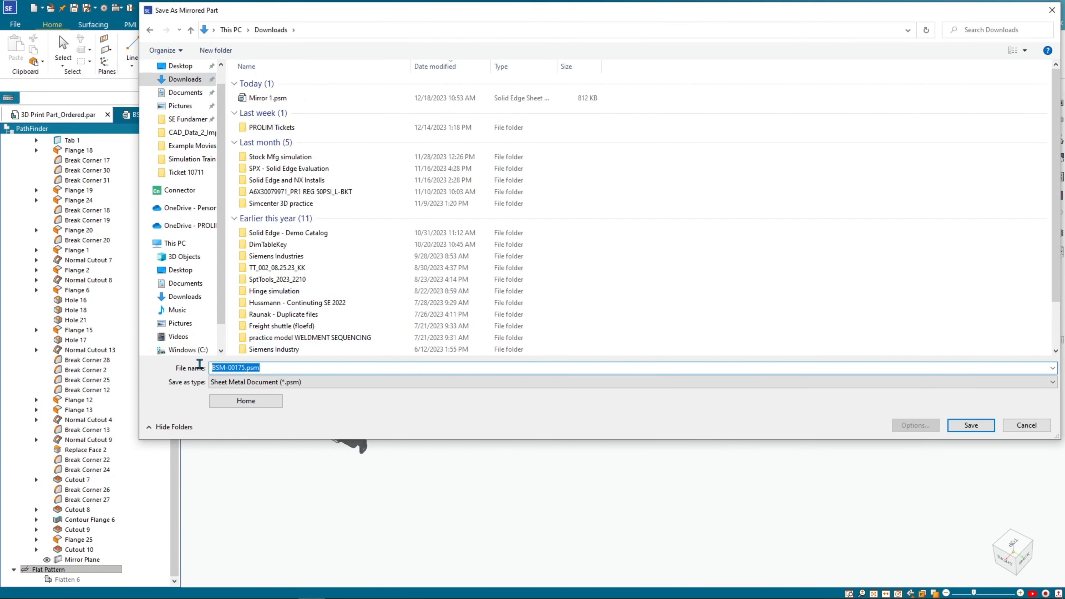
text(Mirr)
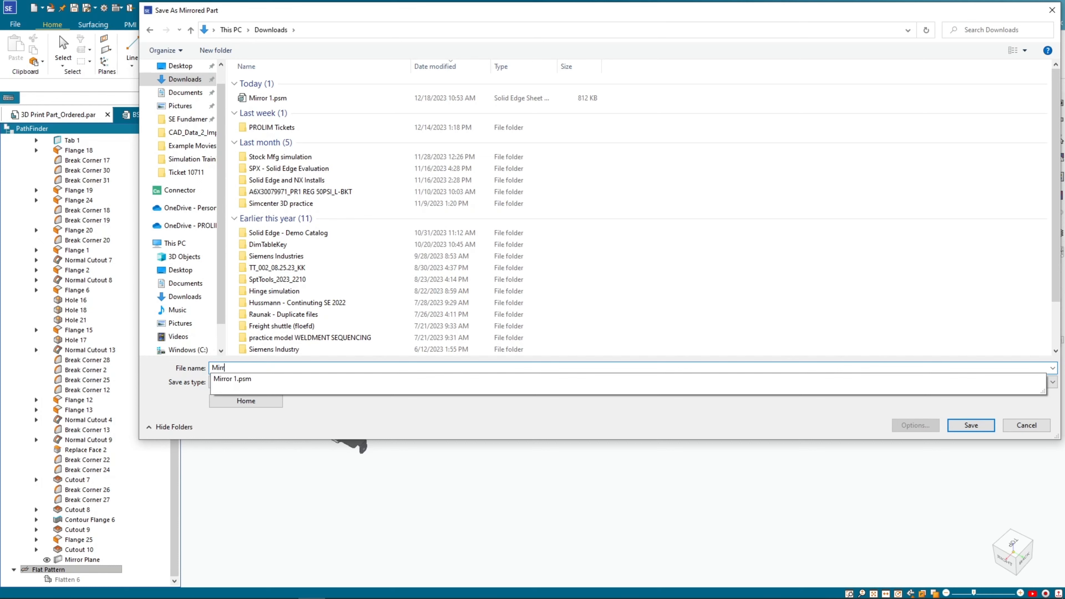
text(or)
key(Return)
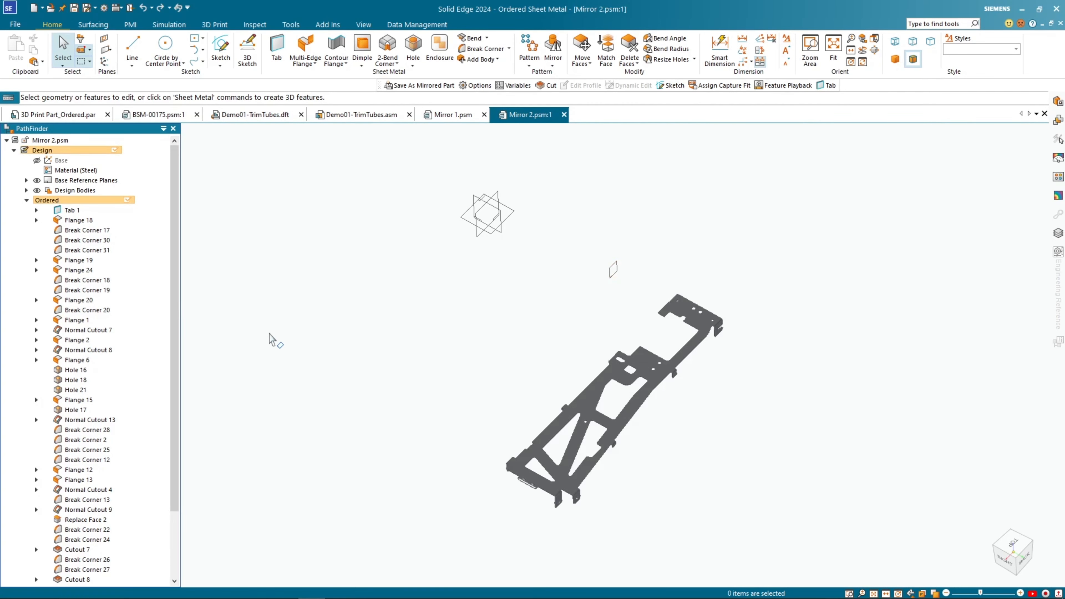
scroll(159, 335, down, 3)
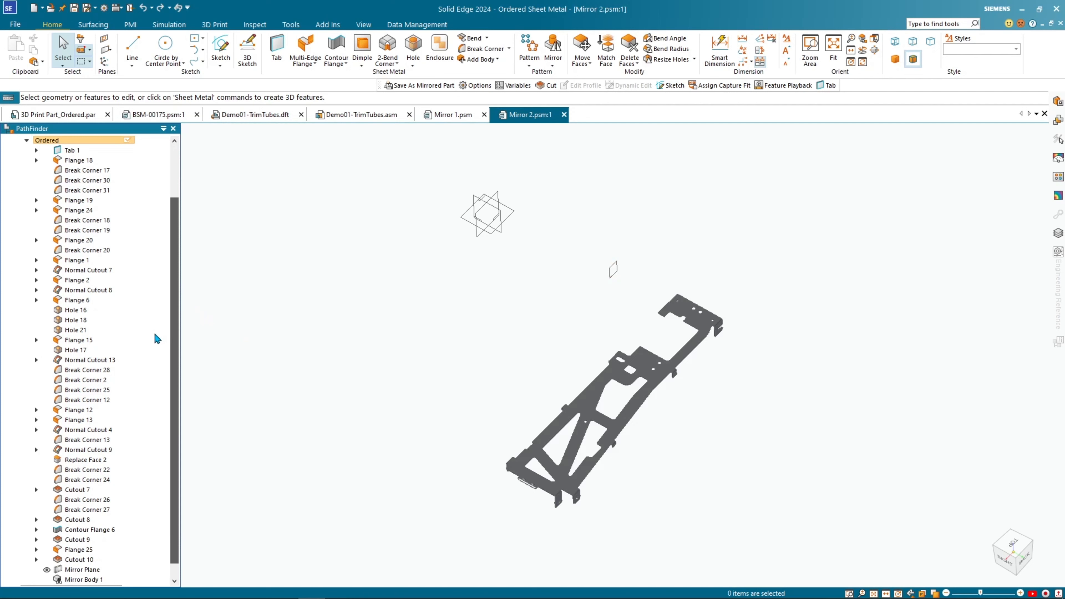
scroll(173, 394, up, 3)
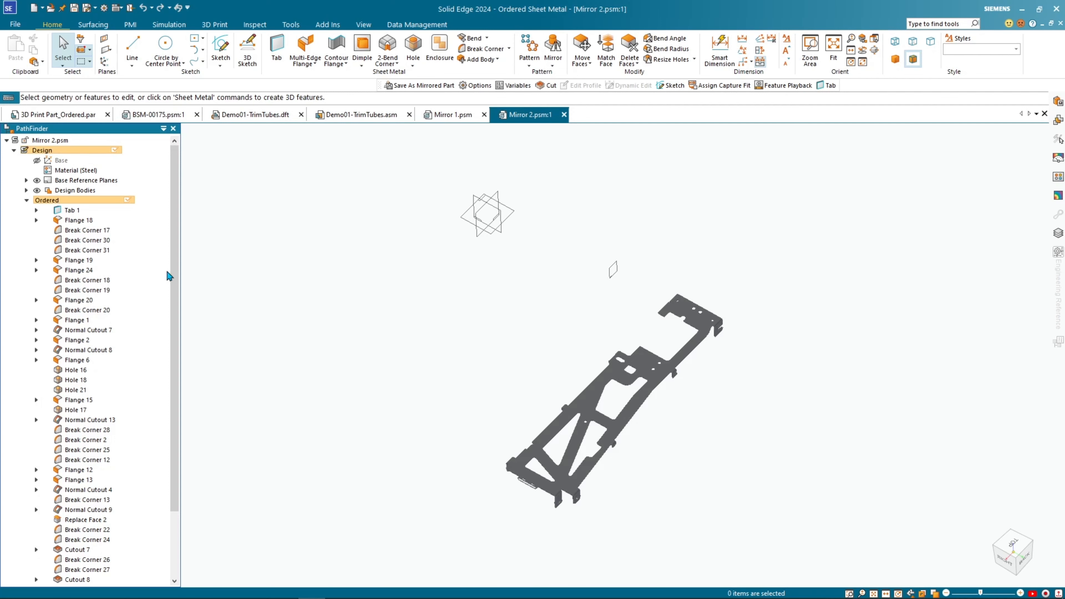
- Switch to Demo01-TrimTubes.asm and examine how the branch tubes protrude into the open end of the main tube
click(240, 119)
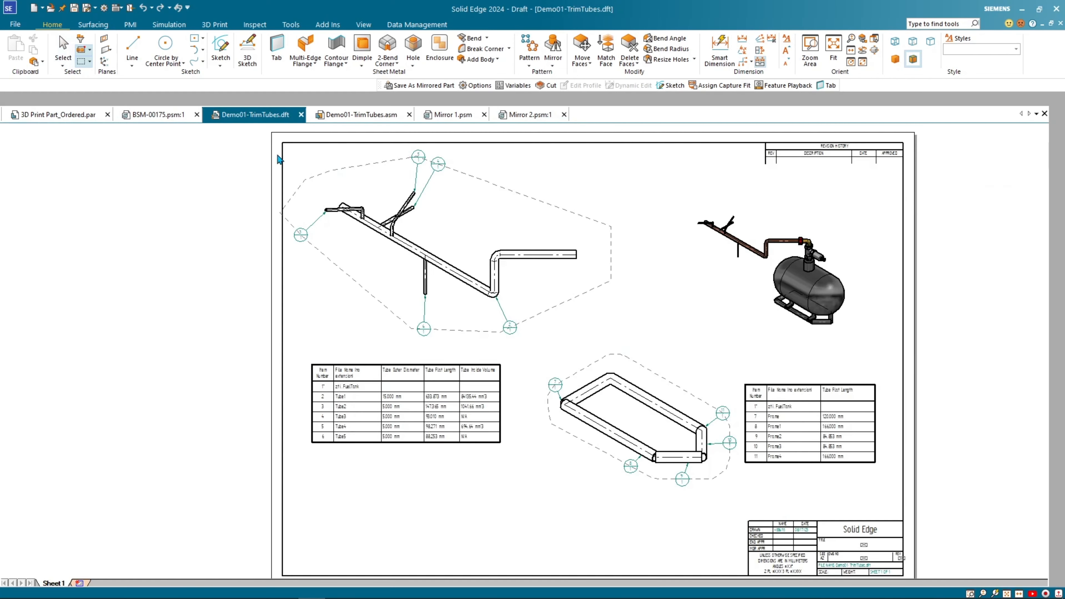
click(371, 118)
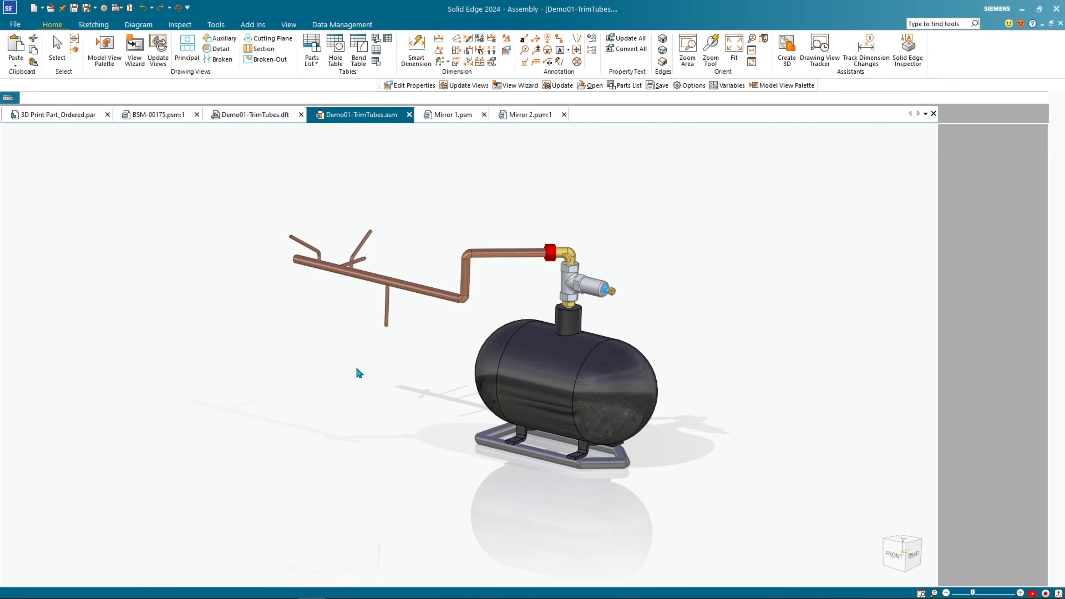
middle_drag(343, 329, 546, 263)
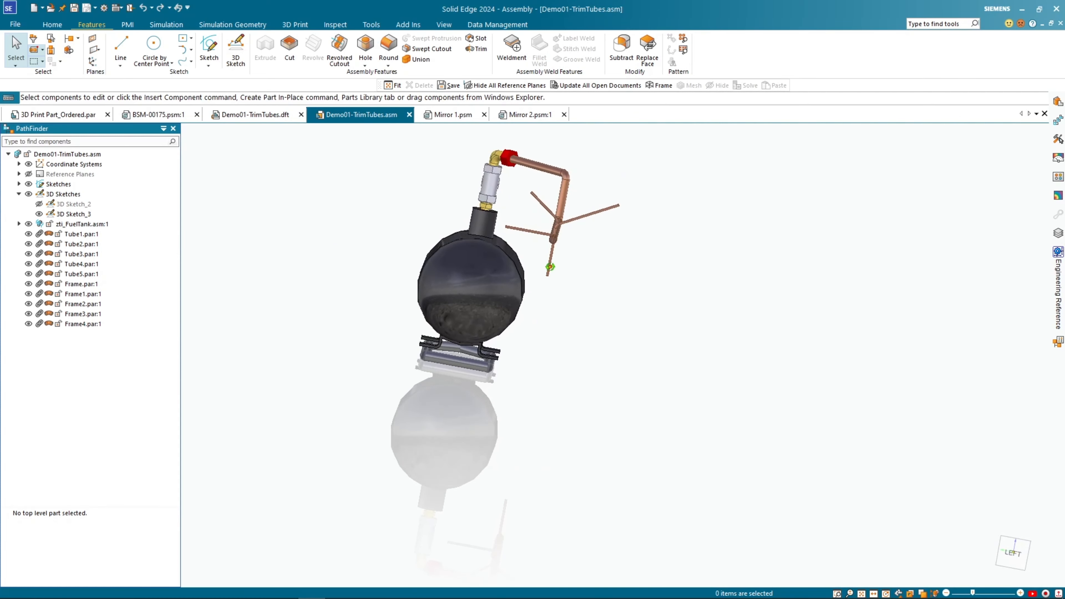
scroll(549, 251, up, 6)
middle_drag(556, 222, 555, 211)
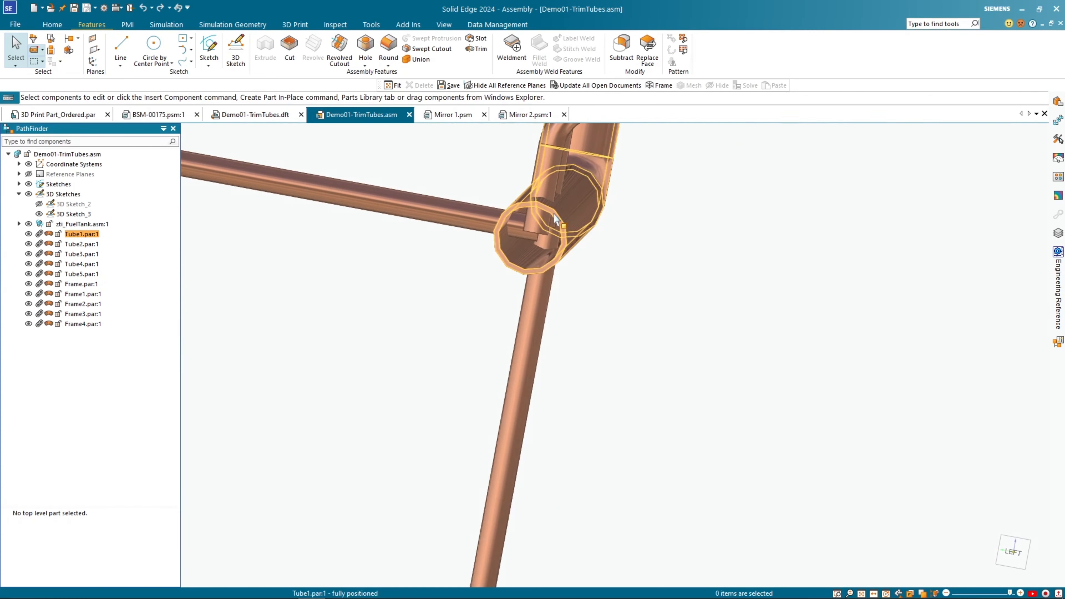
scroll(555, 212, up, 6)
middle_drag(563, 201, 552, 201)
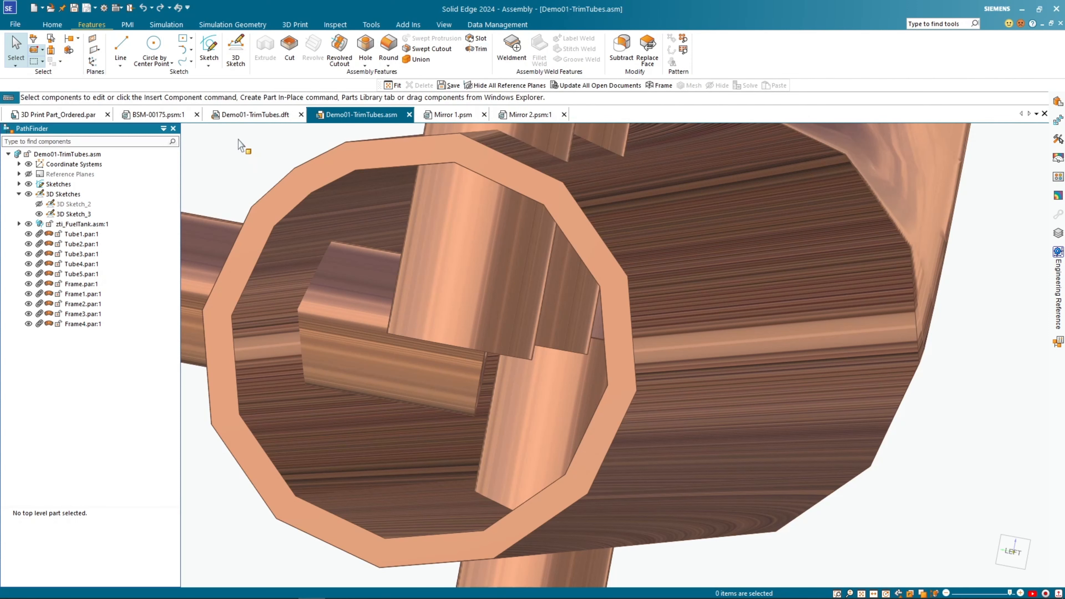
- In Demo01-TrimTubes.dft, read the parts list of the tubes with their outer diameters, flat lengths and inside volumes
click(243, 117)
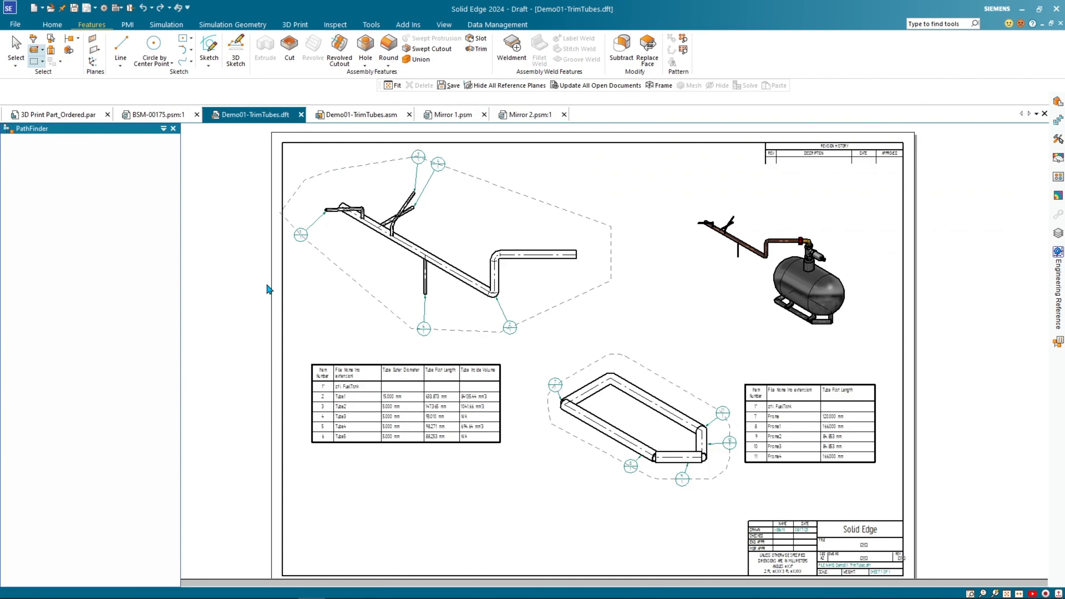
scroll(431, 417, up, 5)
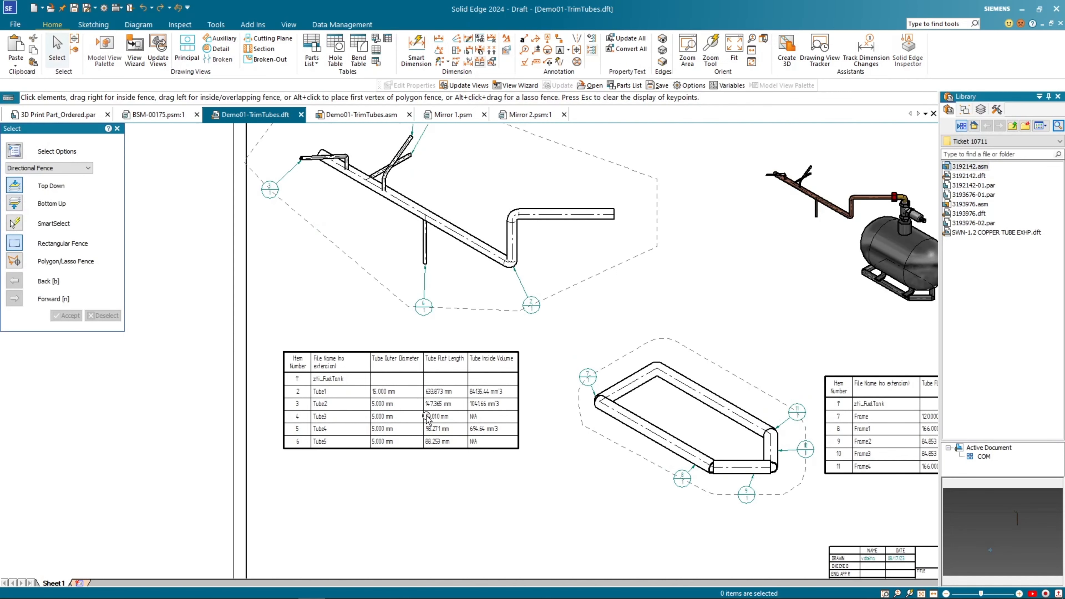
middle_drag(431, 418, 457, 391)
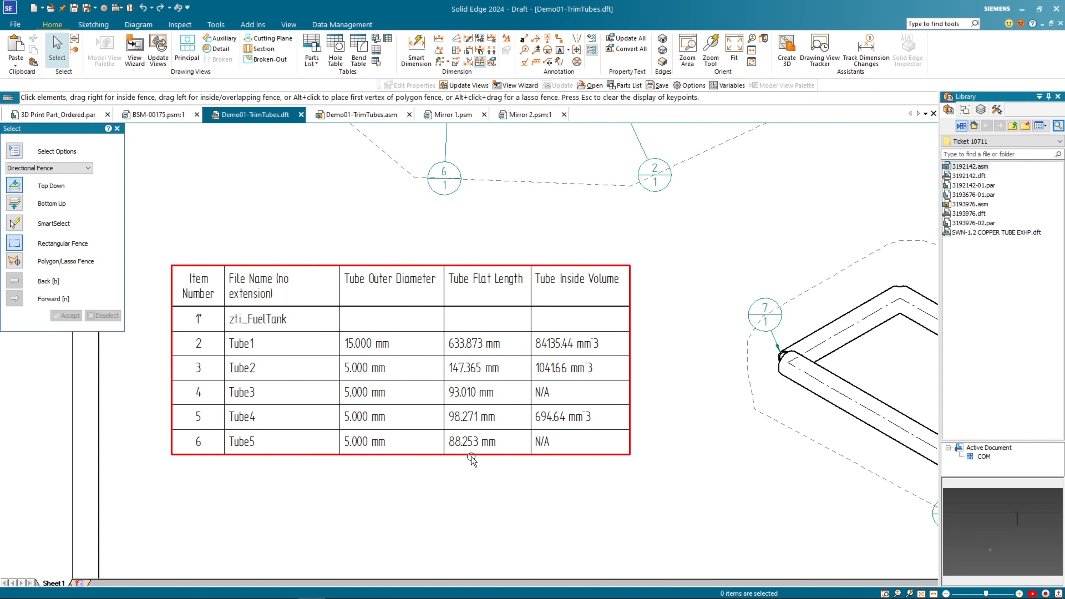
- In Demo01-TrimTubes.asm, start a tube Trim set to create assembly-driven part features
click(363, 115)
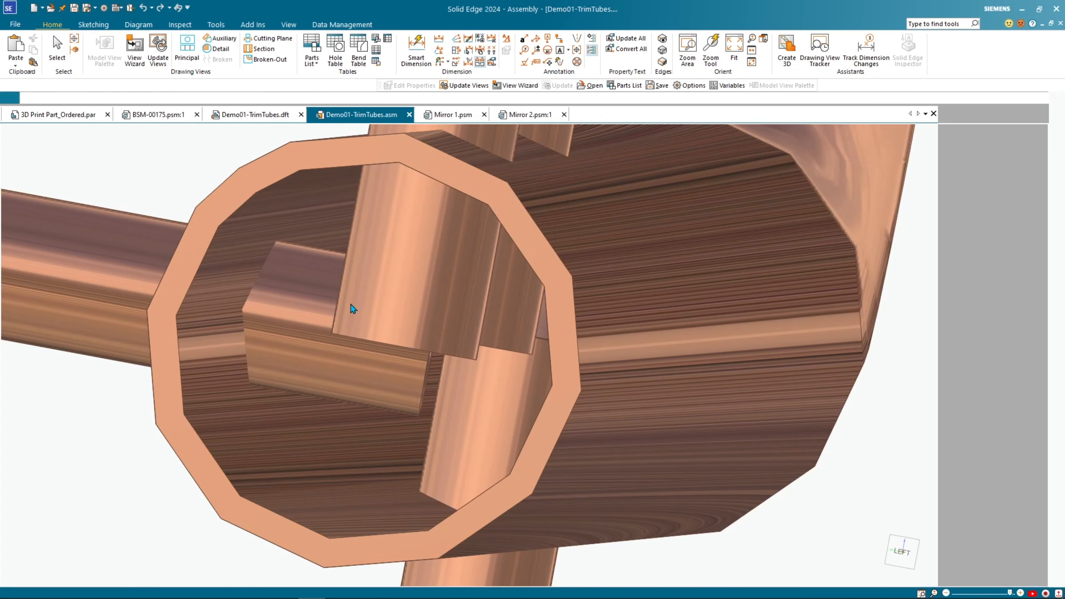
scroll(353, 310, down, 10)
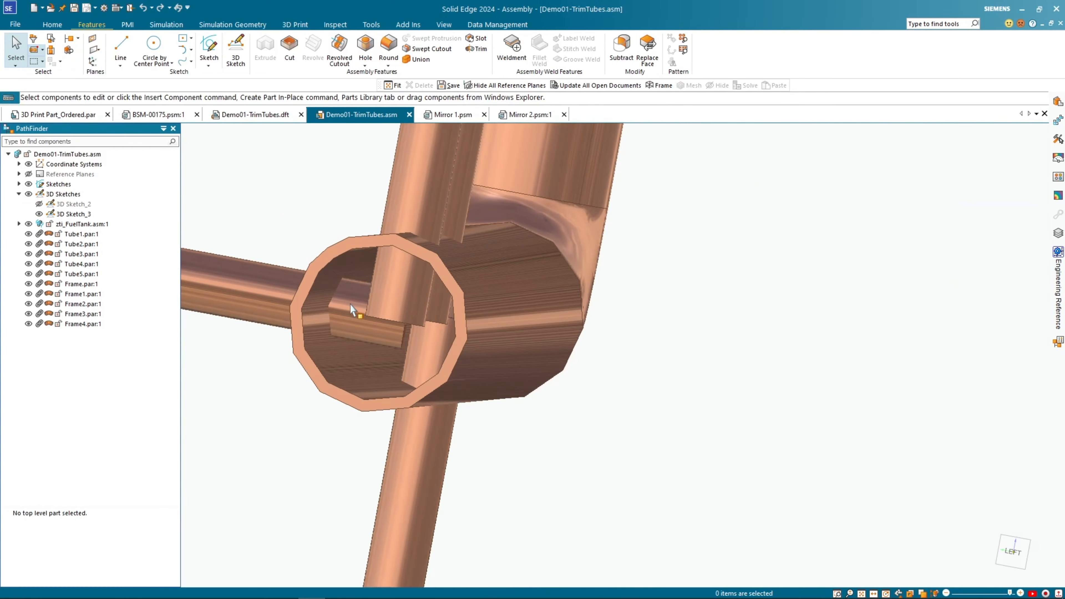
shift+middle_drag(420, 313, 608, 324)
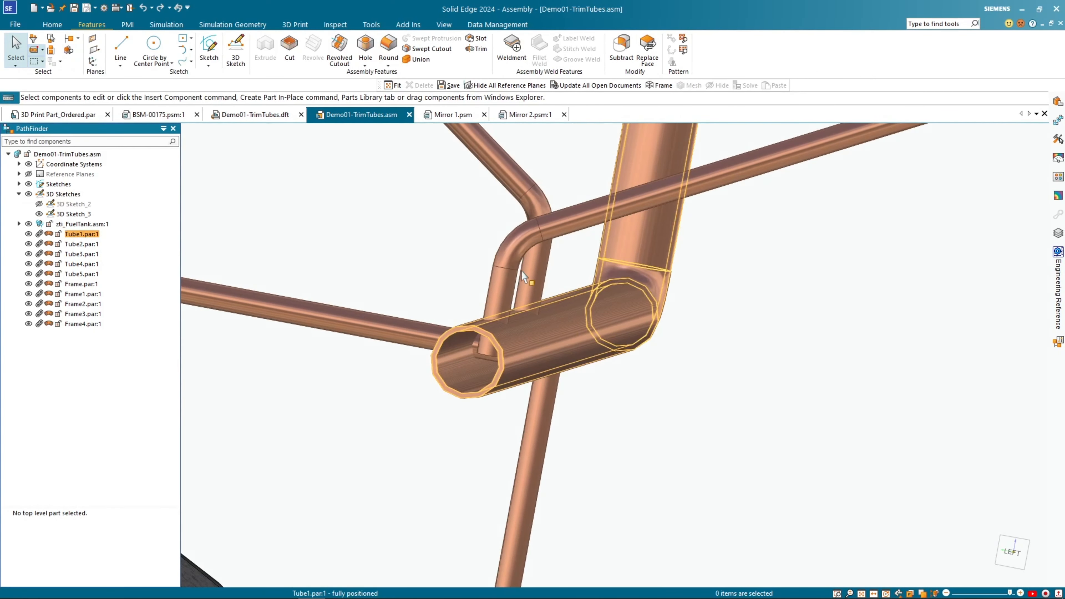
click(477, 49)
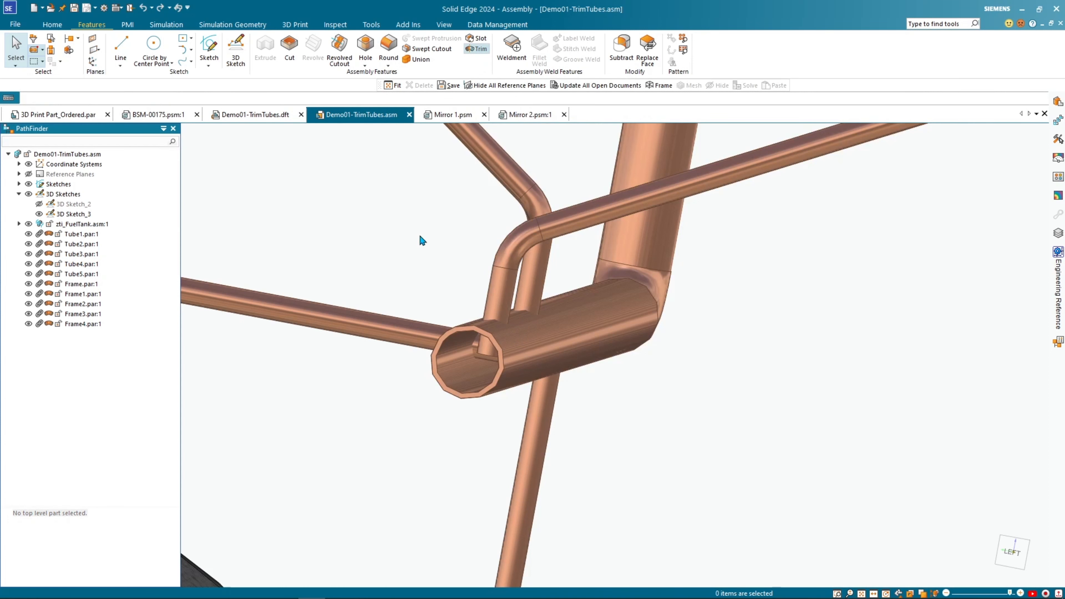
drag(628, 310, 299, 156)
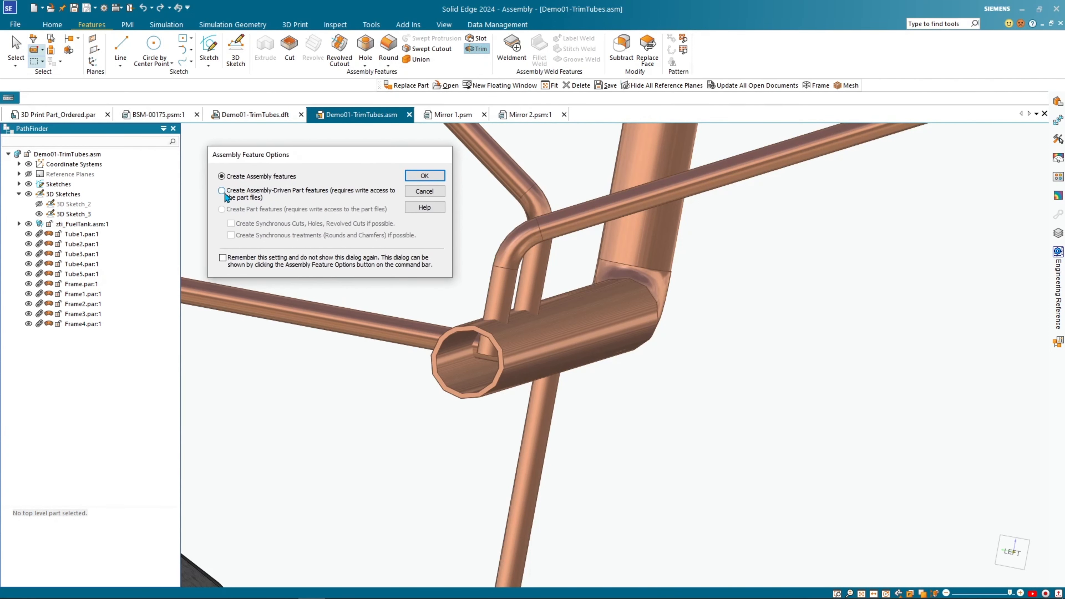
click(425, 175)
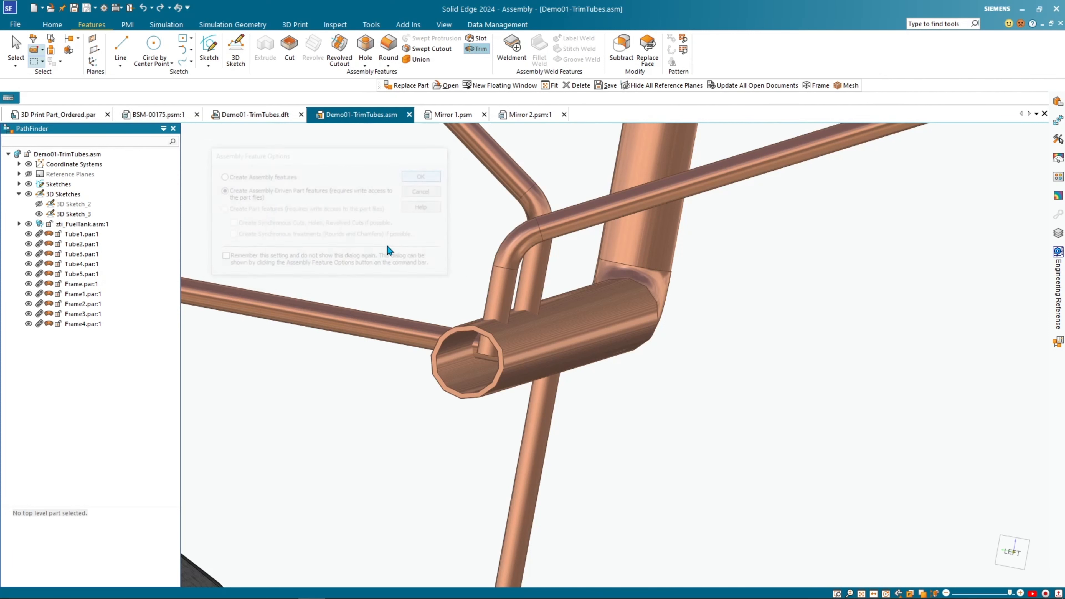
- Choose the large main tube, Tube1, as the primary tube for the trim
scroll(365, 260, down, 2)
scroll(365, 260, down, 2)
shift+middle_drag(554, 366, 614, 368)
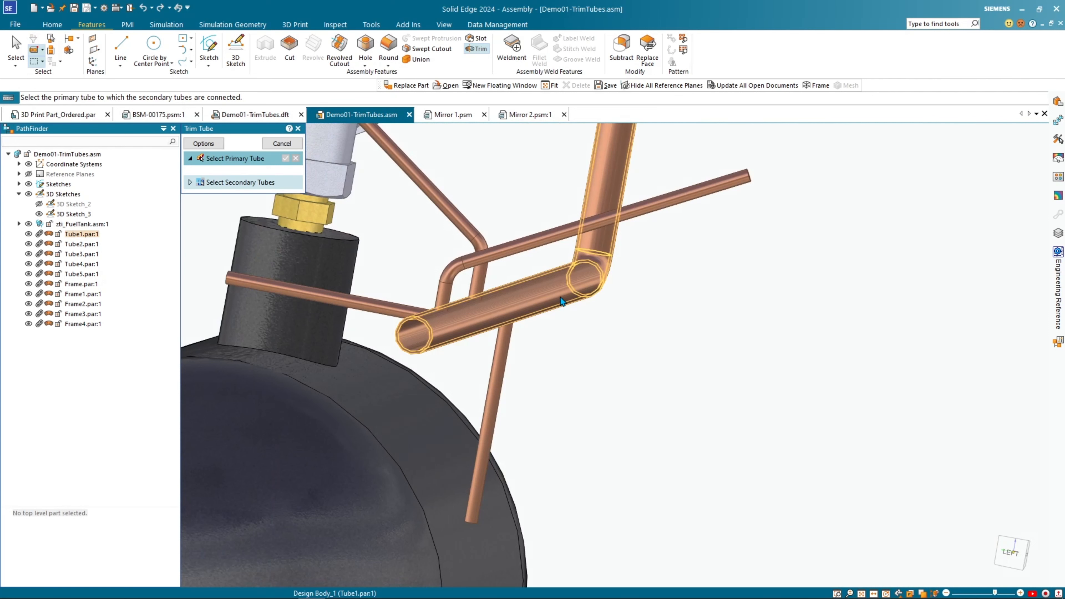
click(495, 302)
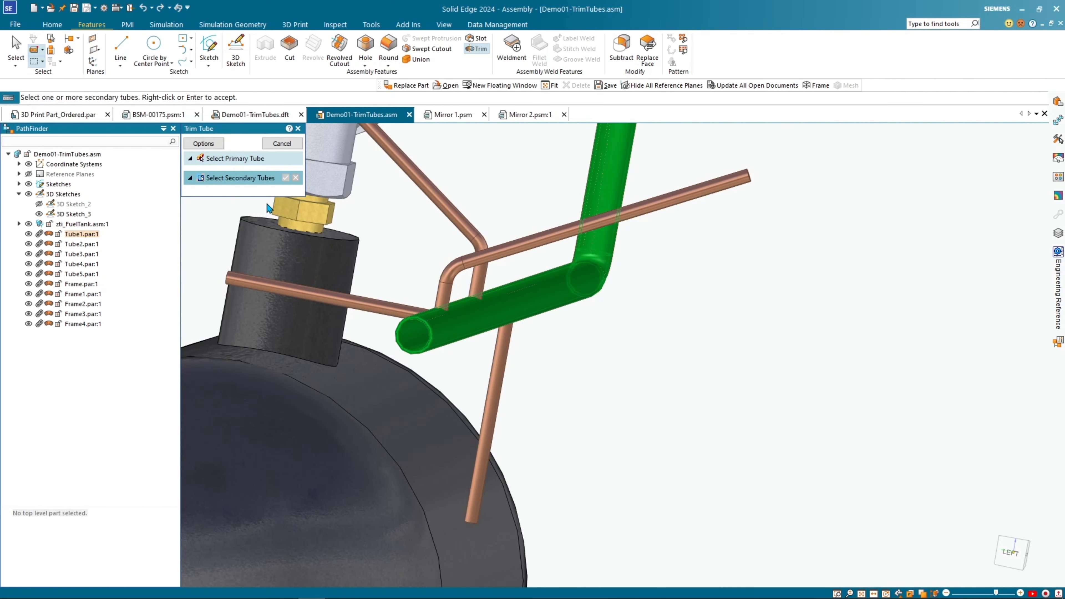
- Select the four small branch tubes as secondary tubes and accept them to trim against the main tube
middle_drag(639, 382, 657, 367)
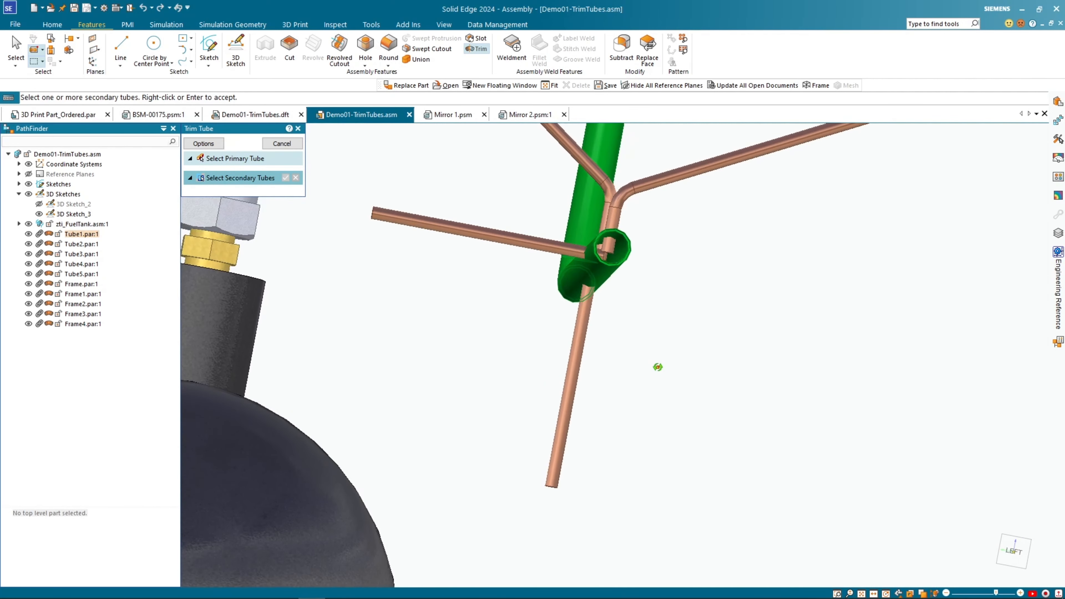
click(657, 177)
click(504, 238)
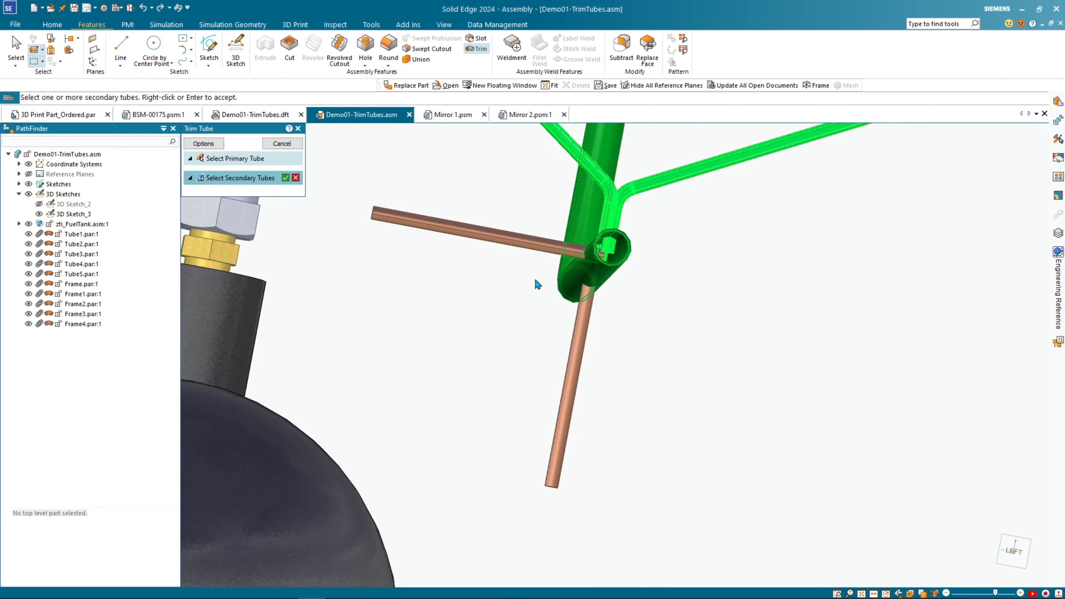
click(580, 360)
mouse_move(708, 334)
middle_down()
mouse_move(697, 343)
mouse_move(713, 351)
middle_up()
click(1002, 550)
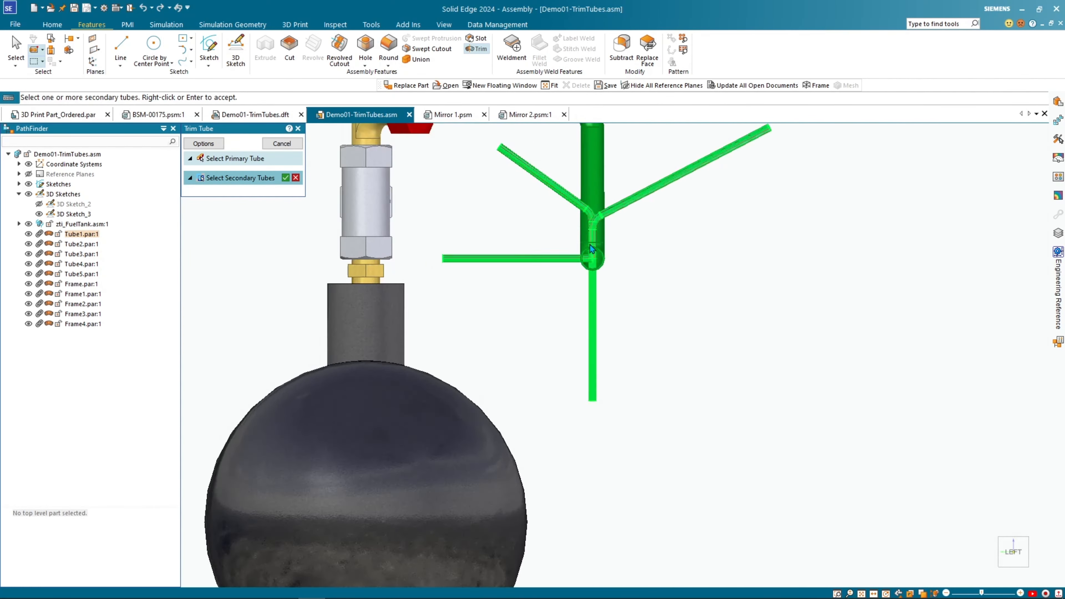
scroll(590, 247, up, 6)
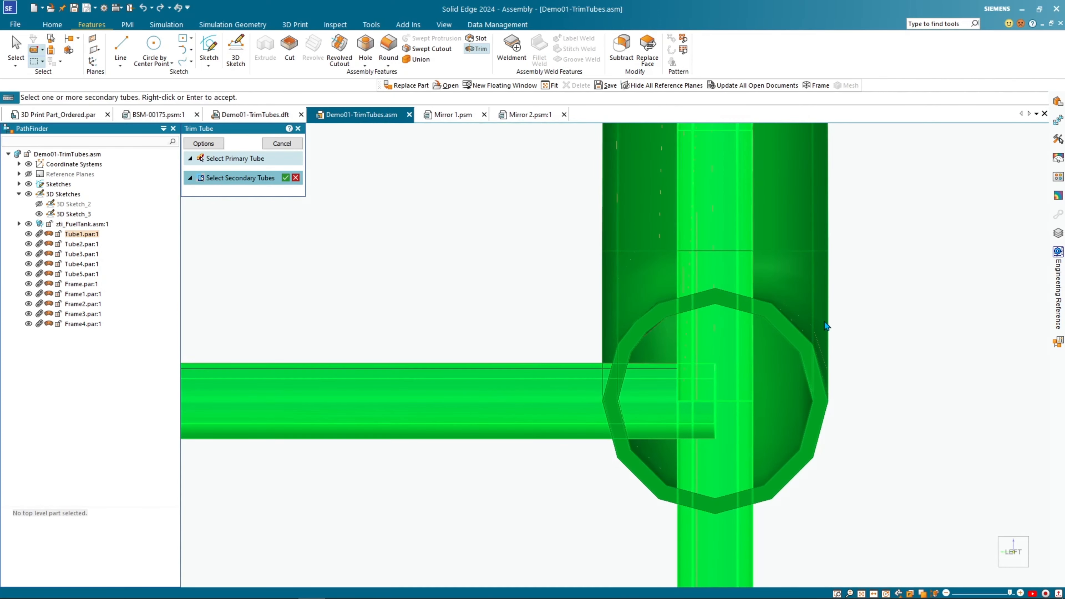
click(285, 177)
- Inspect the trimmed junctions inside the main tube, finish the tube trim and leave the command
middle_drag(423, 285, 559, 402)
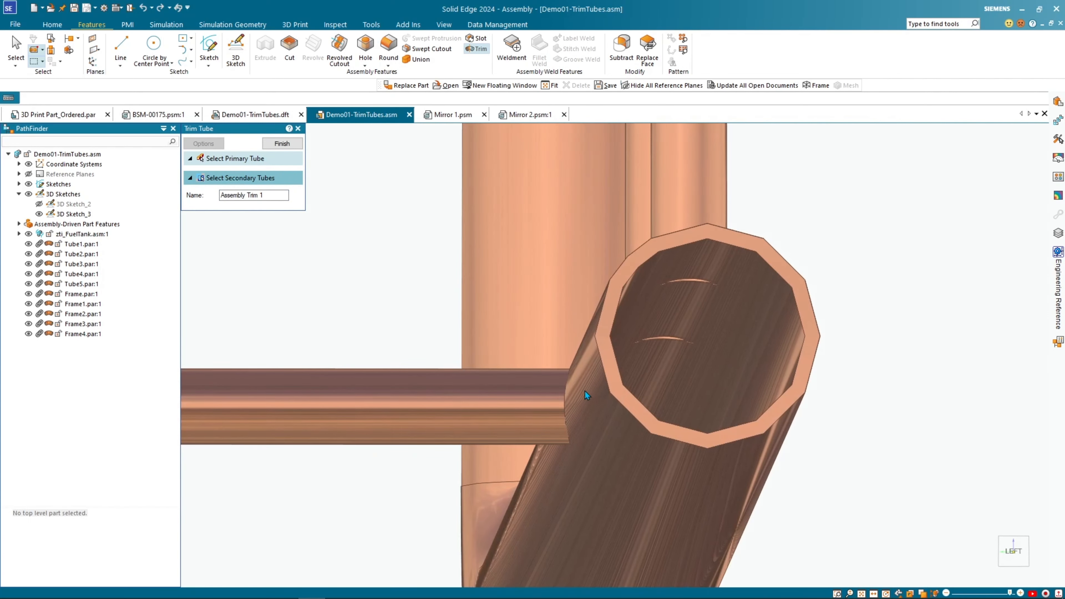
scroll(696, 298, up, 3)
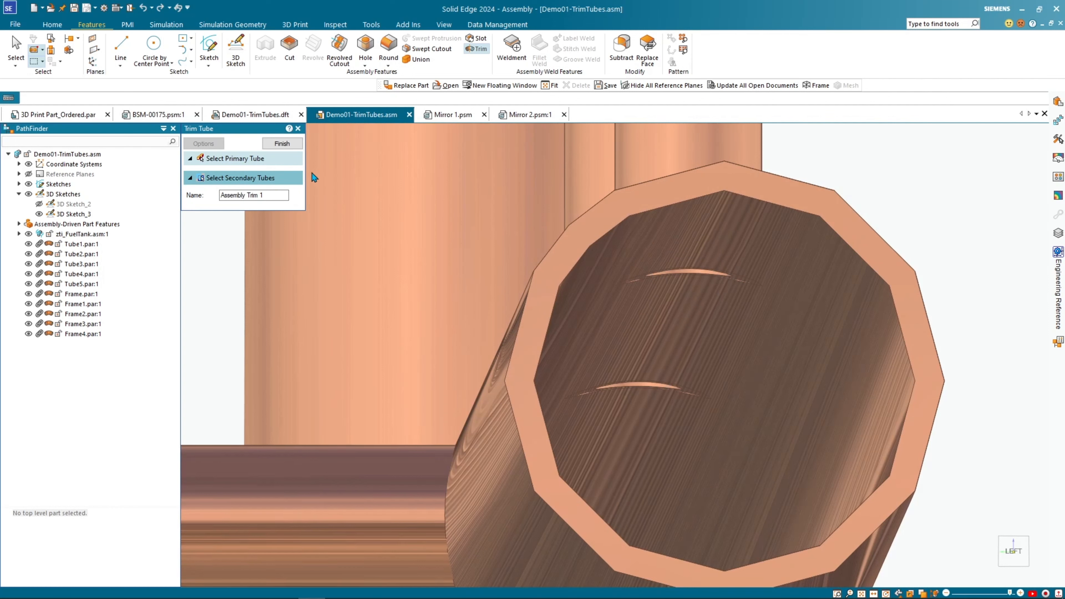
click(296, 147)
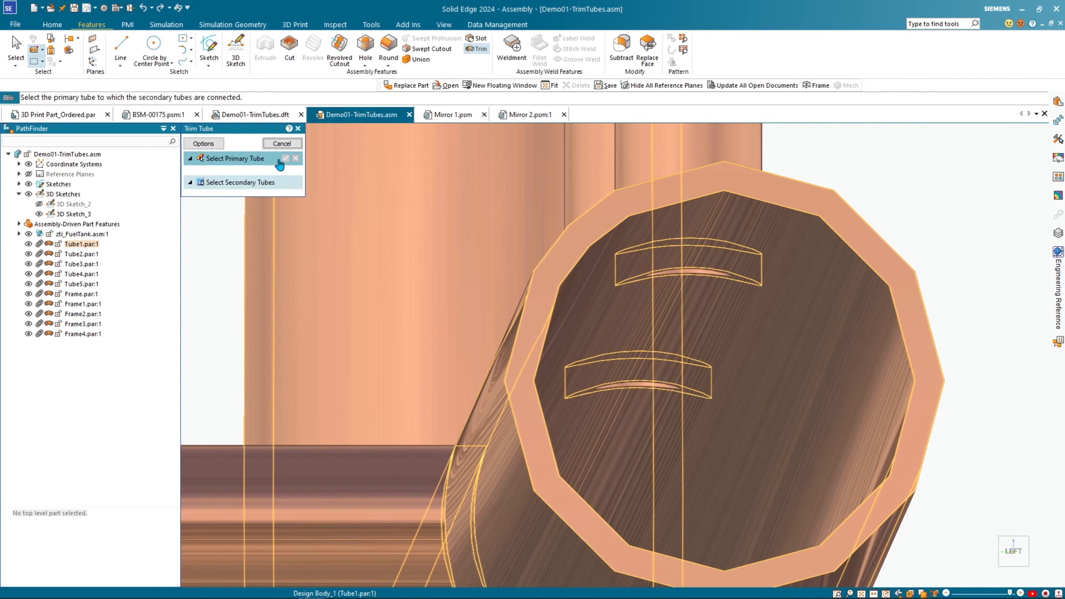
click(282, 144)
- Switch to Demo01-TrimTubes.dft and update the parts list of the copper tubes to reflect the trimmed assembly
click(270, 115)
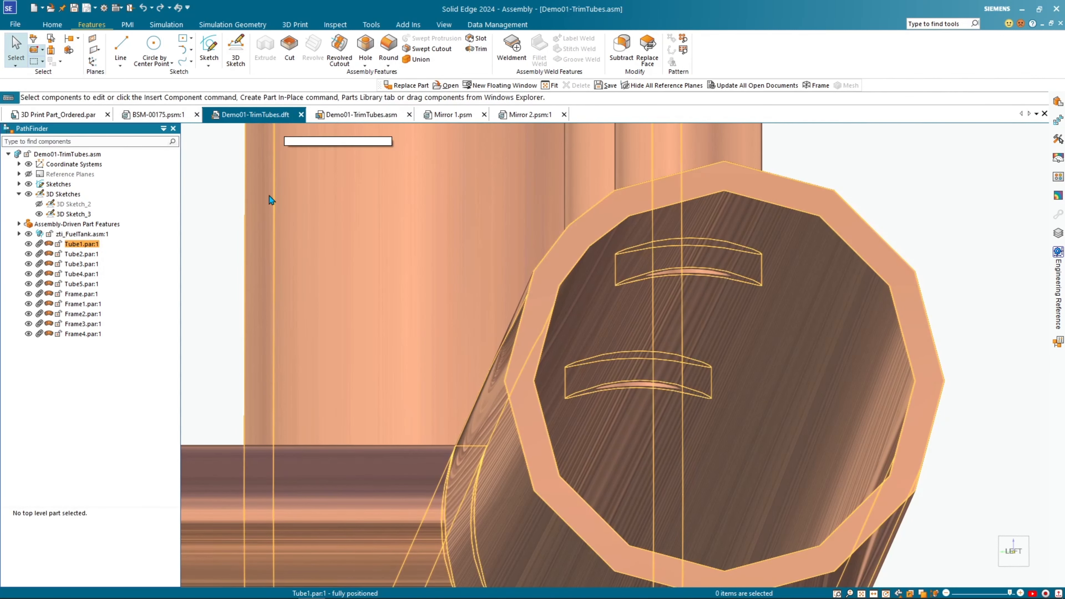
scroll(407, 406, down, 3)
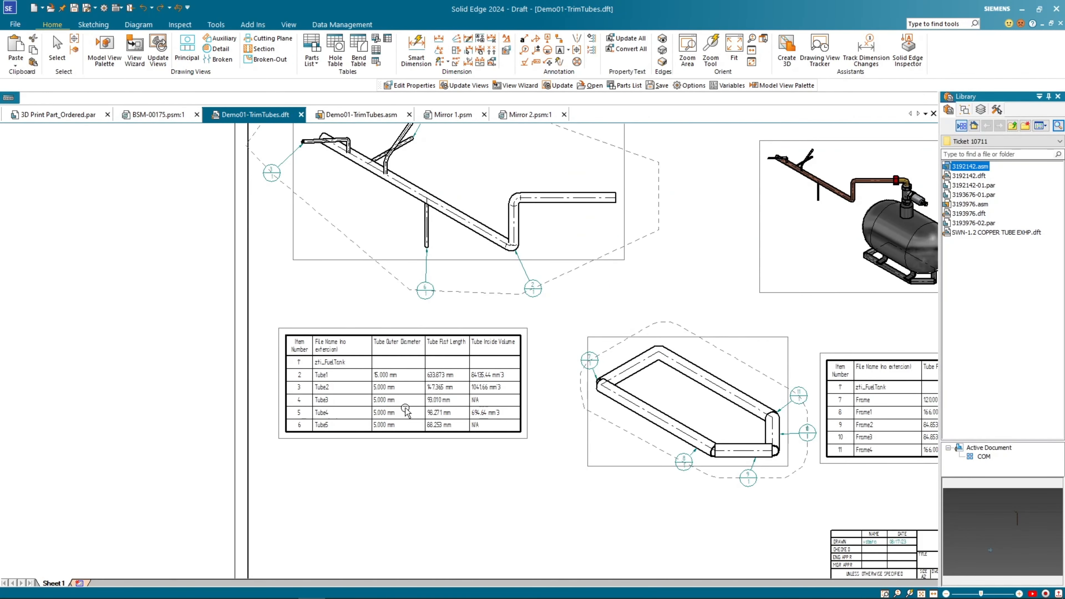
scroll(422, 396, up, 3)
click(521, 370)
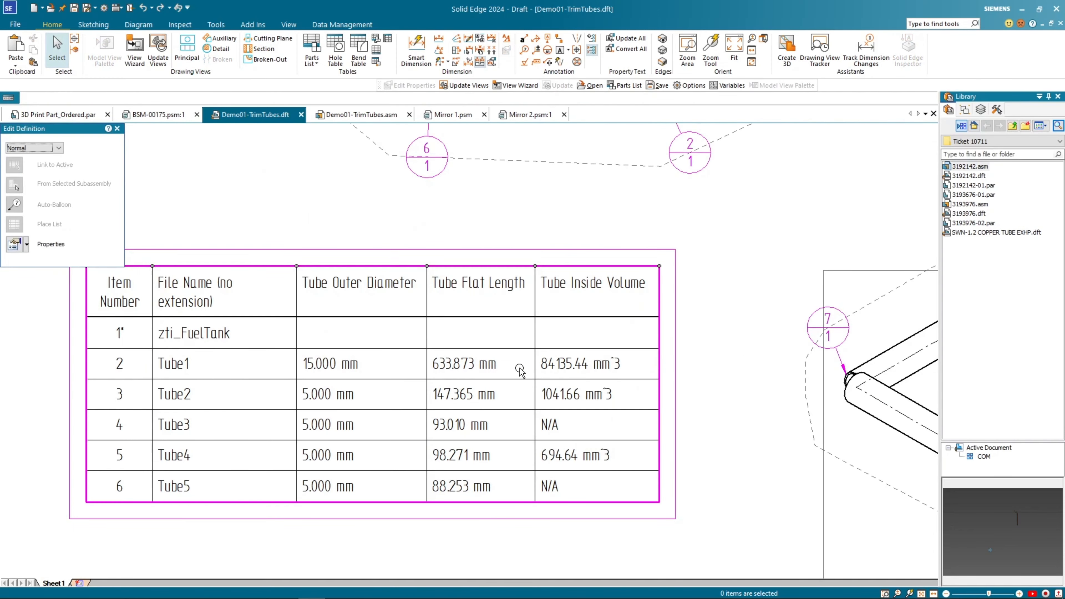
right_click(520, 370)
click(549, 441)
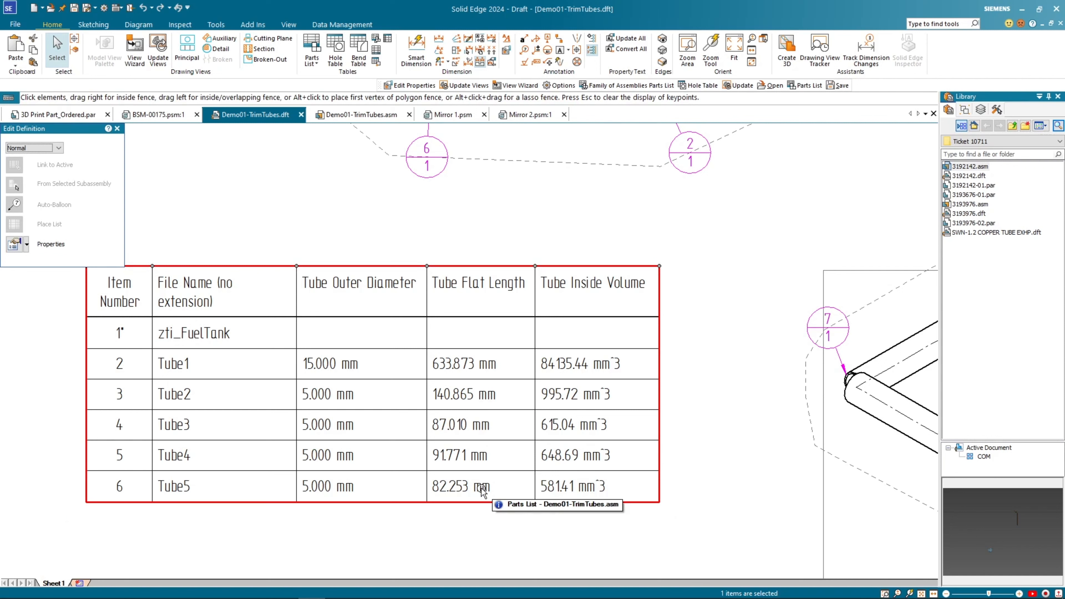
scroll(483, 491, down, 4)
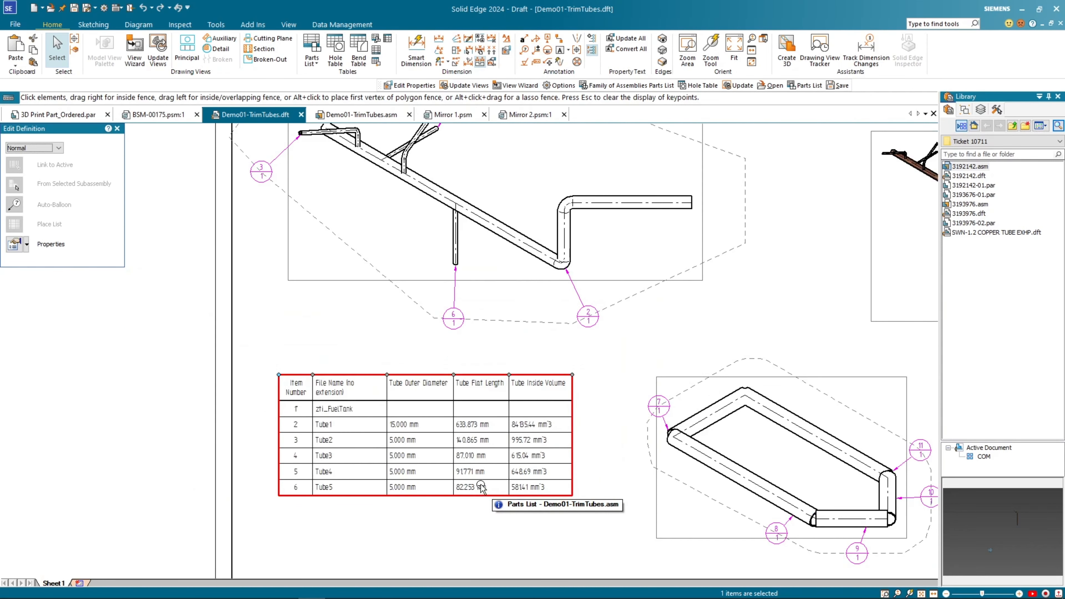
middle_drag(487, 515, 454, 484)
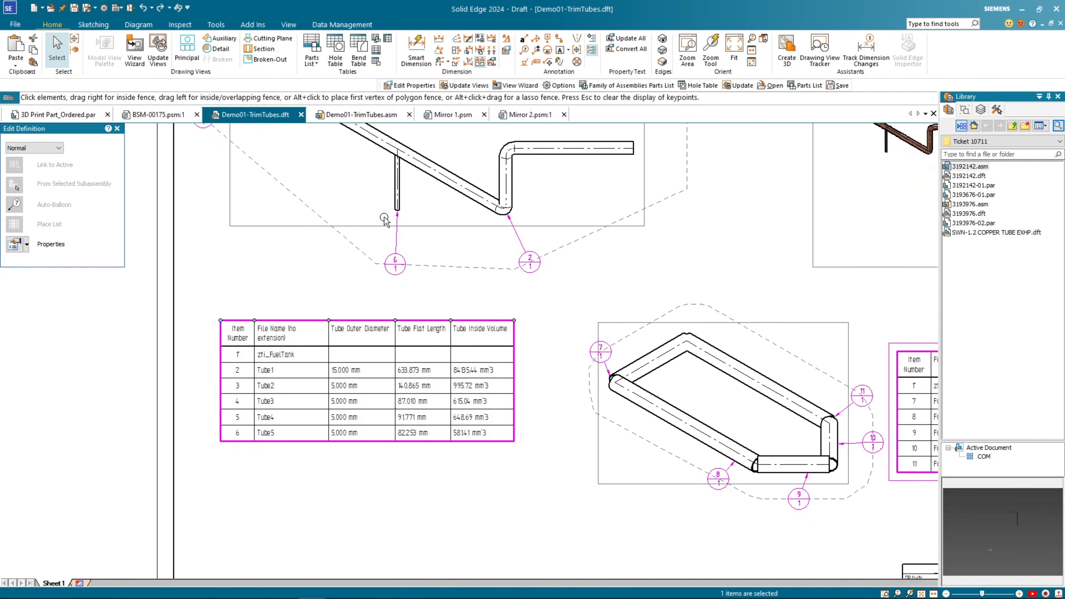
- Return to Demo01-TrimTubes.asm and examine the untrimmed corners of the base frame tubes beneath the tank
click(359, 116)
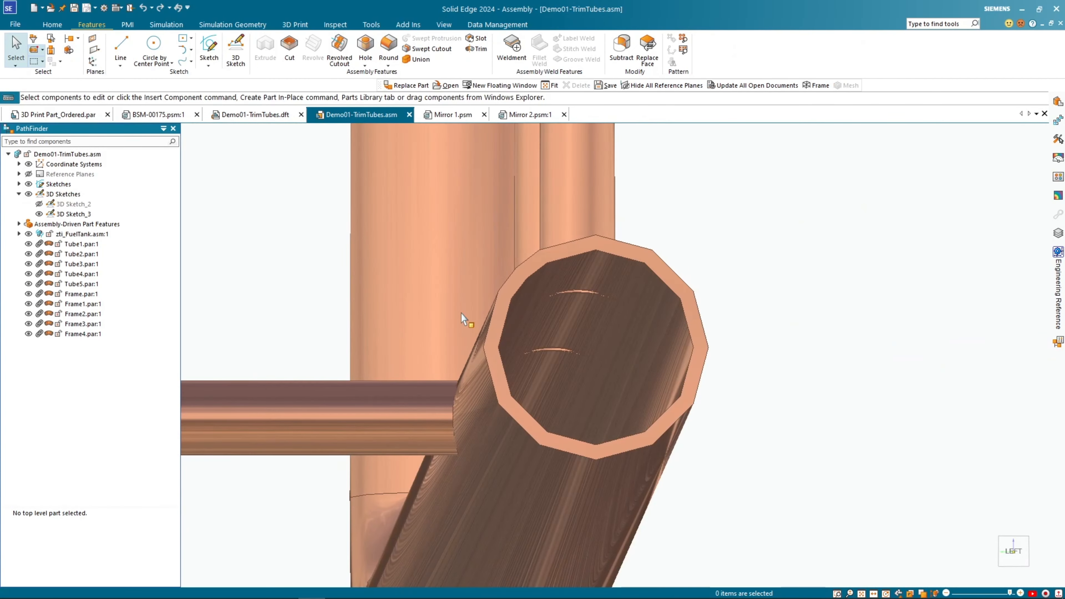
scroll(460, 313, down, 10)
shift+middle_drag(533, 394, 493, 358)
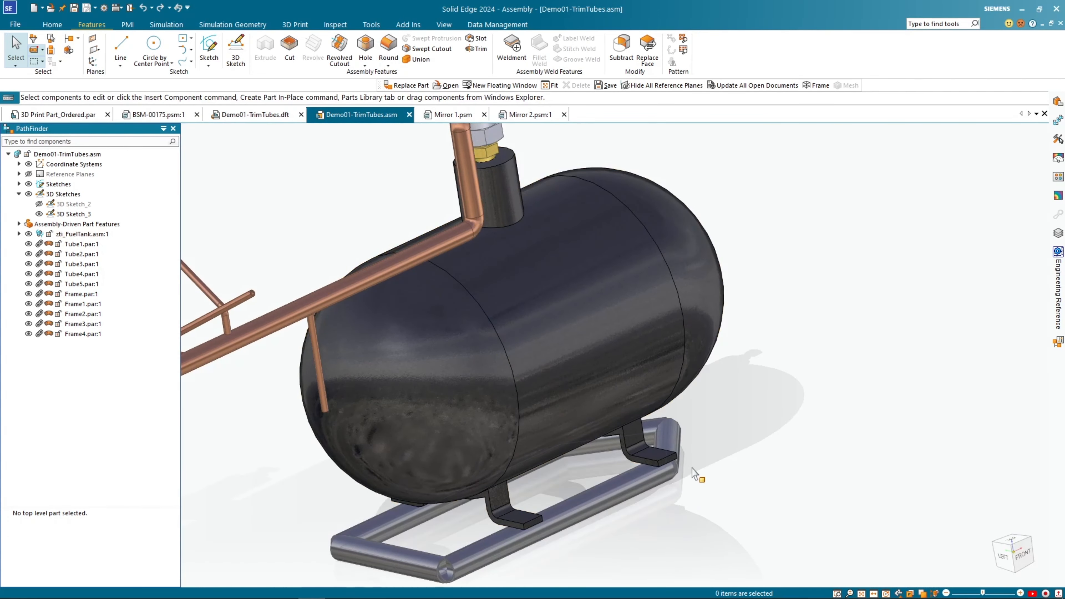
scroll(688, 503, up, 5)
middle_drag(684, 465, 741, 365)
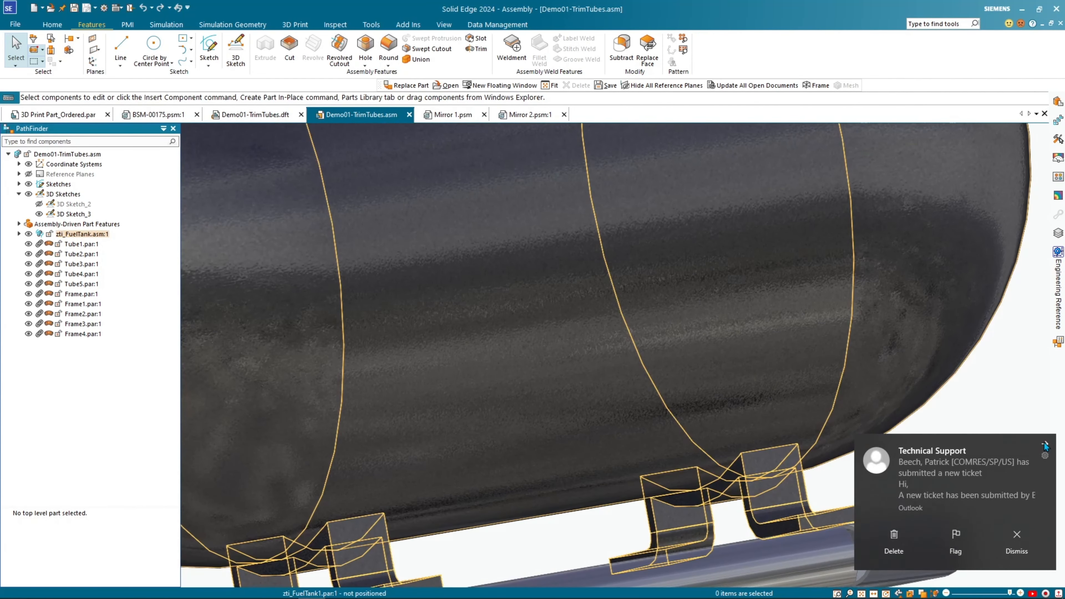
click(1045, 445)
middle_drag(835, 462, 712, 234)
shift+middle_drag(879, 396, 781, 261)
scroll(665, 312, up, 5)
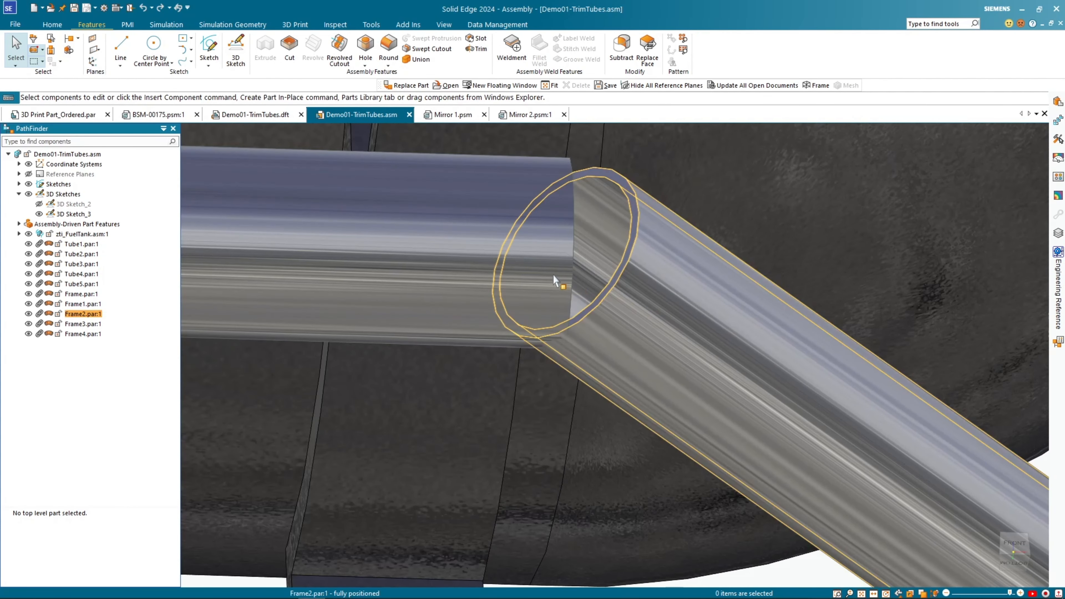
scroll(638, 296, down, 5)
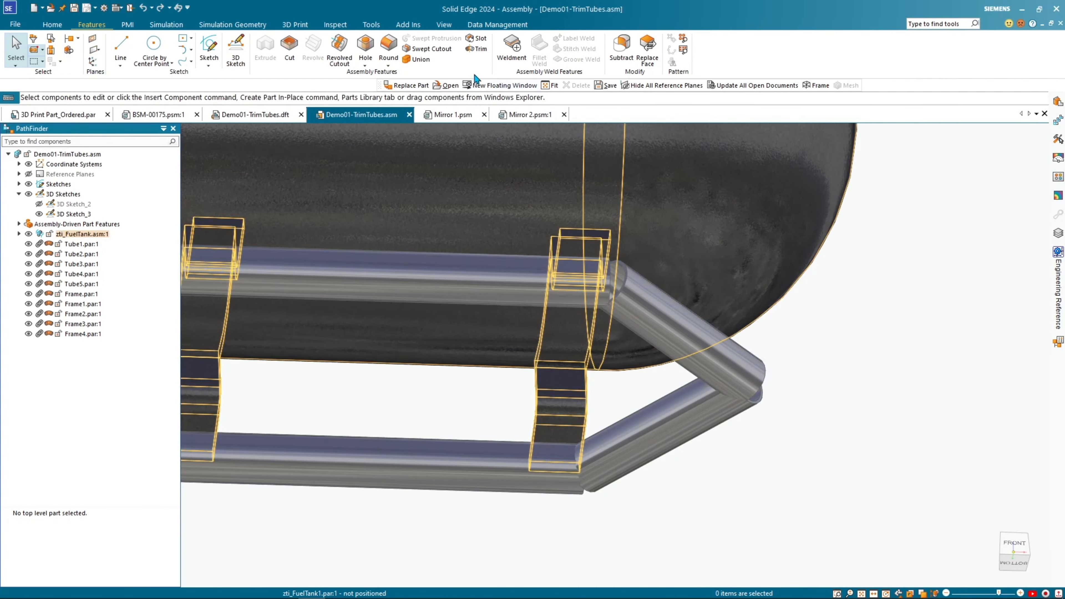
- Start a tube Trim set to create assembly features and trim the long Frame1 tube against the diagonal Frame2 tube
click(476, 50)
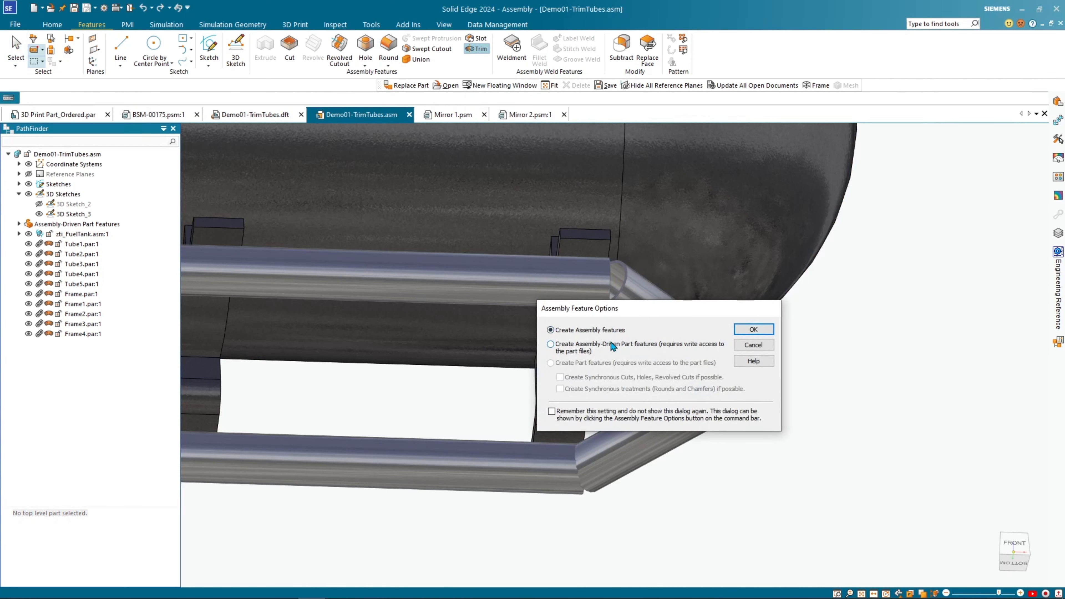
click(754, 330)
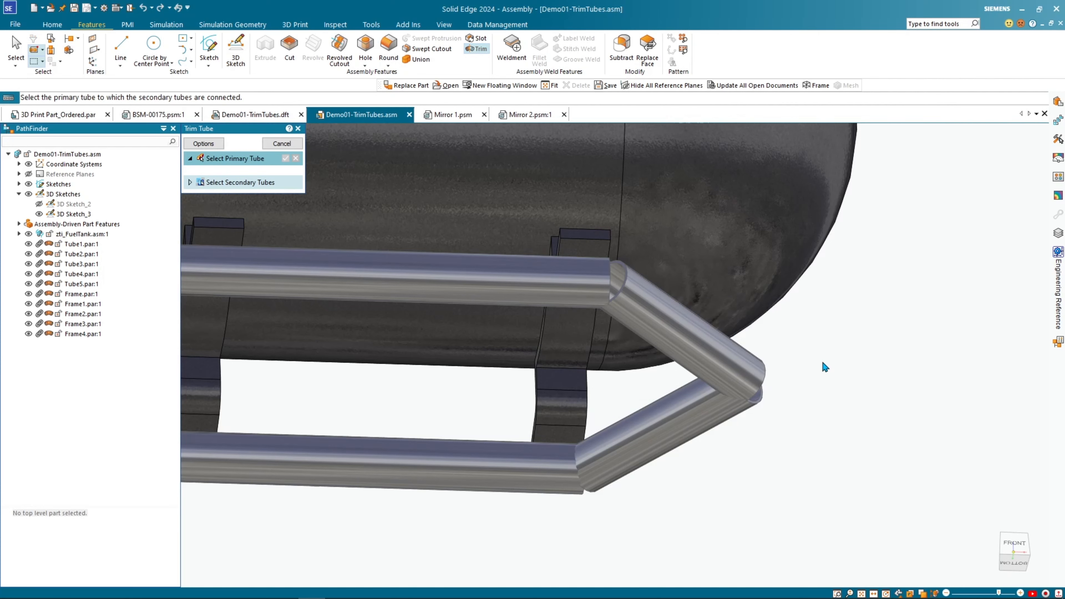
click(686, 351)
click(561, 293)
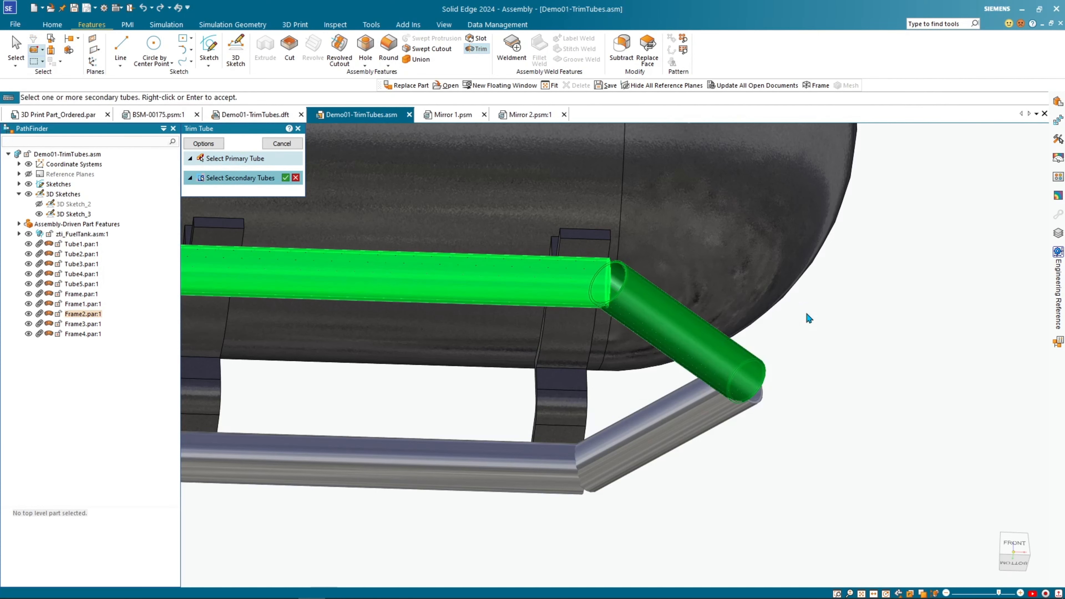
right_click(904, 321)
scroll(608, 300, up, 3)
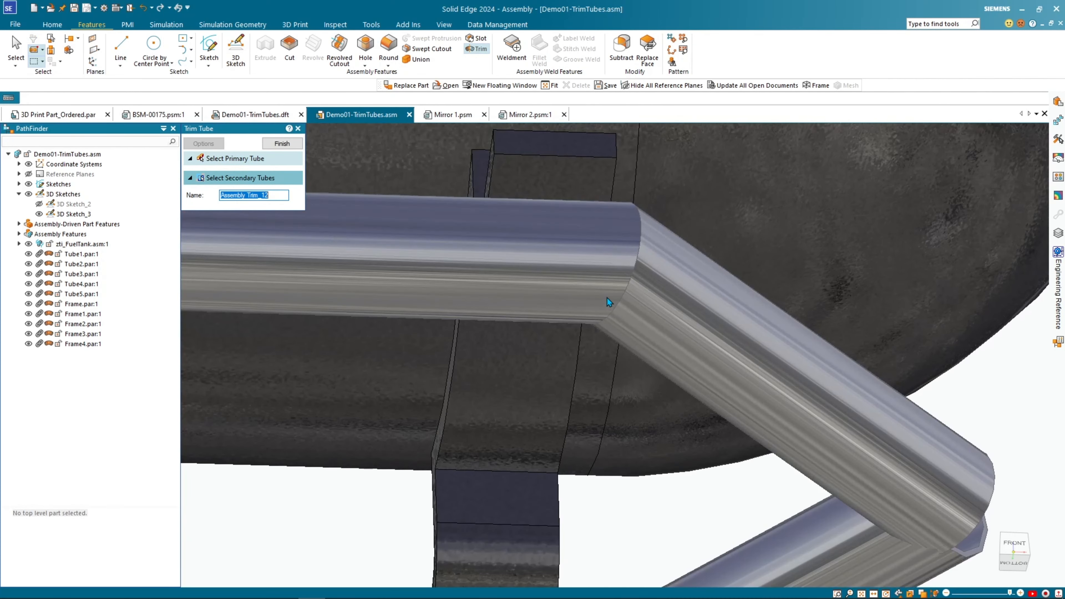
scroll(607, 297, down, 3)
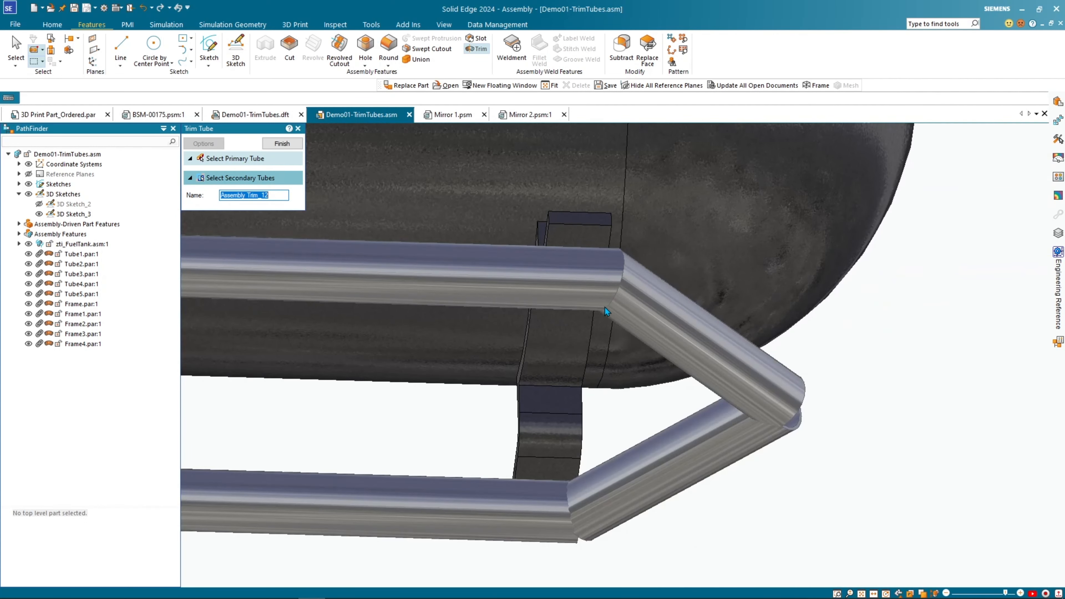
scroll(565, 307, up, 3)
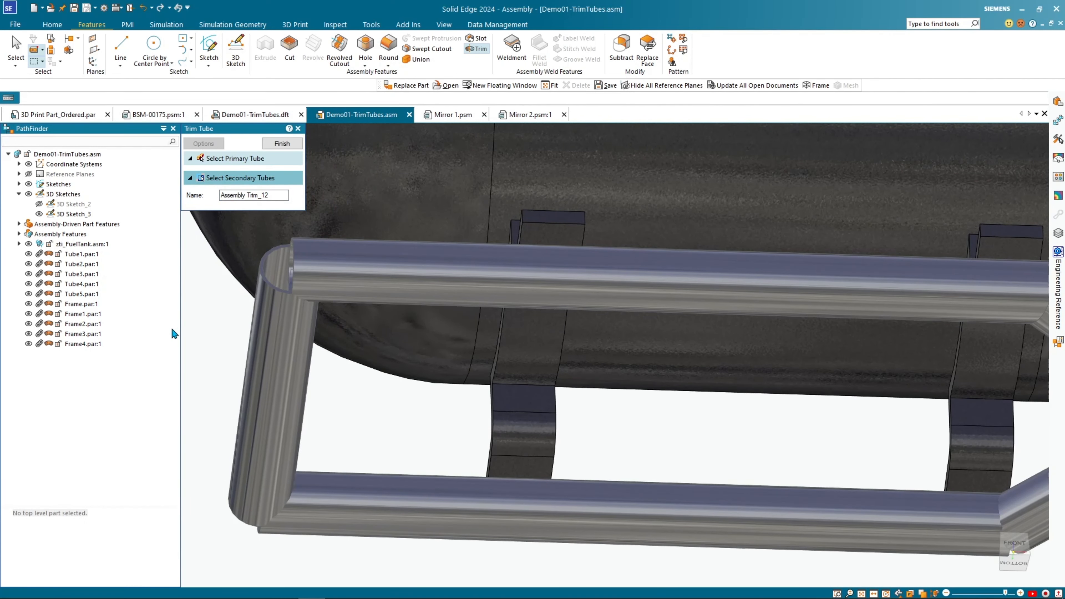
right_click(217, 321)
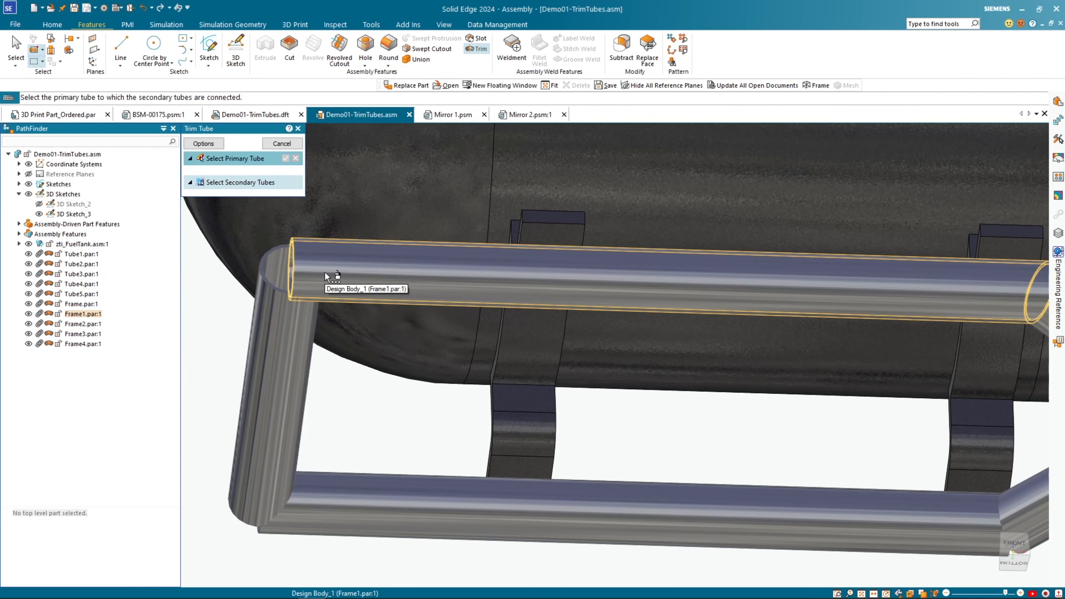
- Trim the short end tube of the base frame with Frame1 as the primary tube
click(326, 276)
click(280, 327)
right_click(209, 323)
shift+middle_drag(204, 331, 217, 240)
right_click(217, 241)
- Trim the long Frame4 tube at its square corner with the short end tube as the primary tube
mouse_move(230, 328)
shift+middle_down()
mouse_move(241, 374)
mouse_move(245, 336)
shift+middle_up()
shift+middle_drag(245, 336, 288, 270)
click(336, 294)
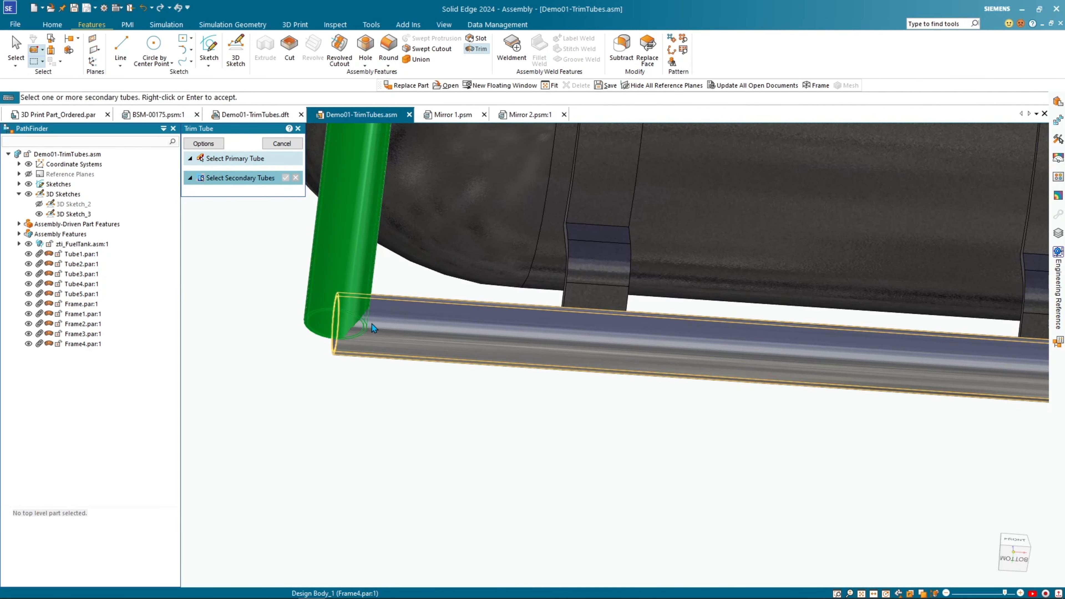
click(386, 341)
right_click(318, 366)
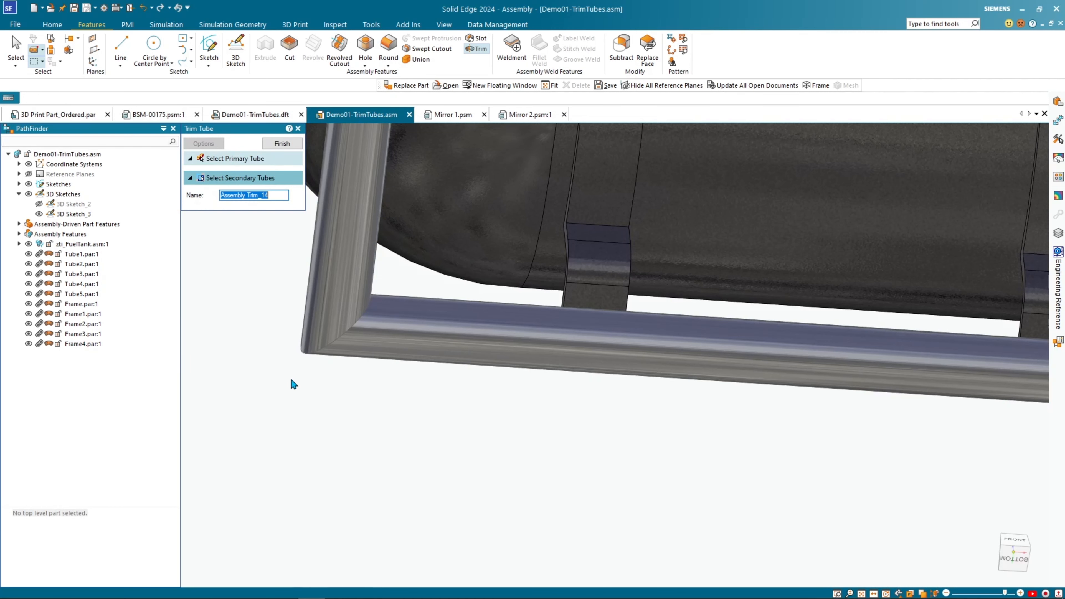
- Trim the other end of Frame4 with the adjoining diagonal tube as the primary tube and finish the feature
shift+middle_drag(293, 380, 577, 498)
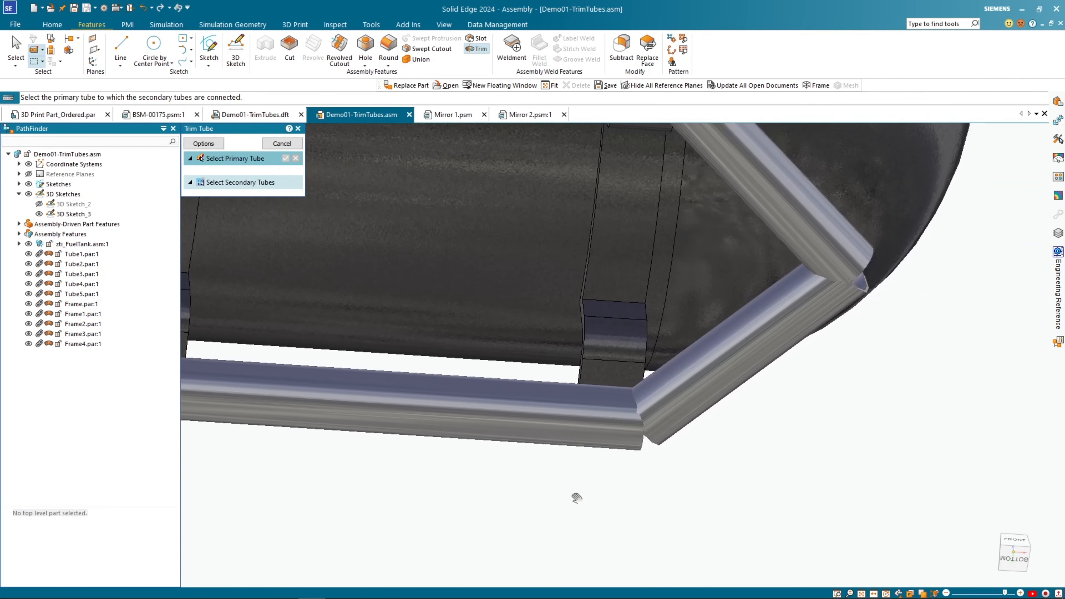
click(677, 396)
click(486, 440)
right_click(580, 545)
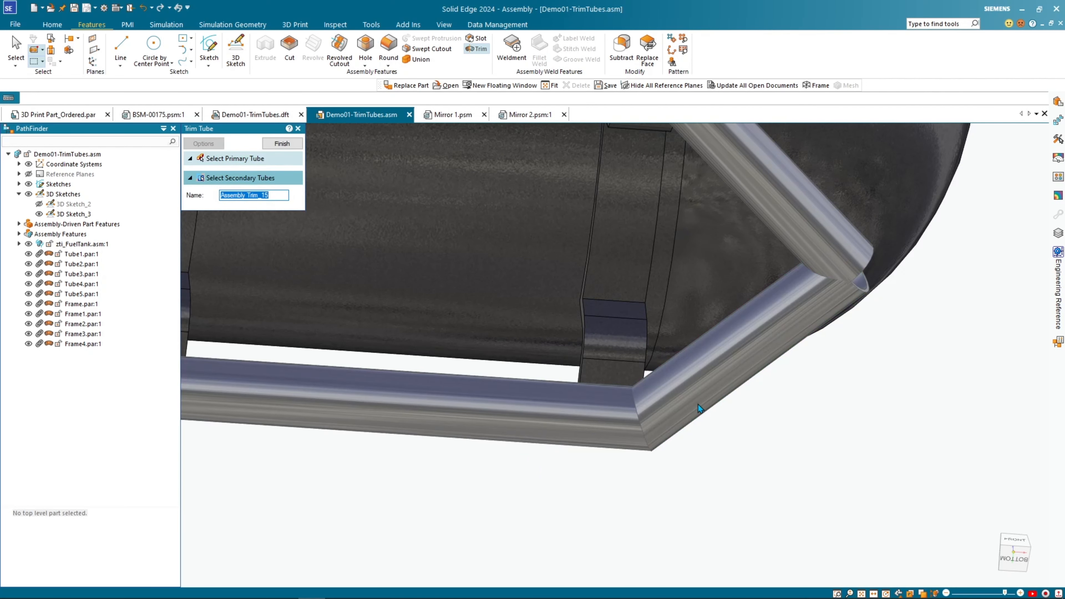
shift+middle_drag(781, 390, 587, 496)
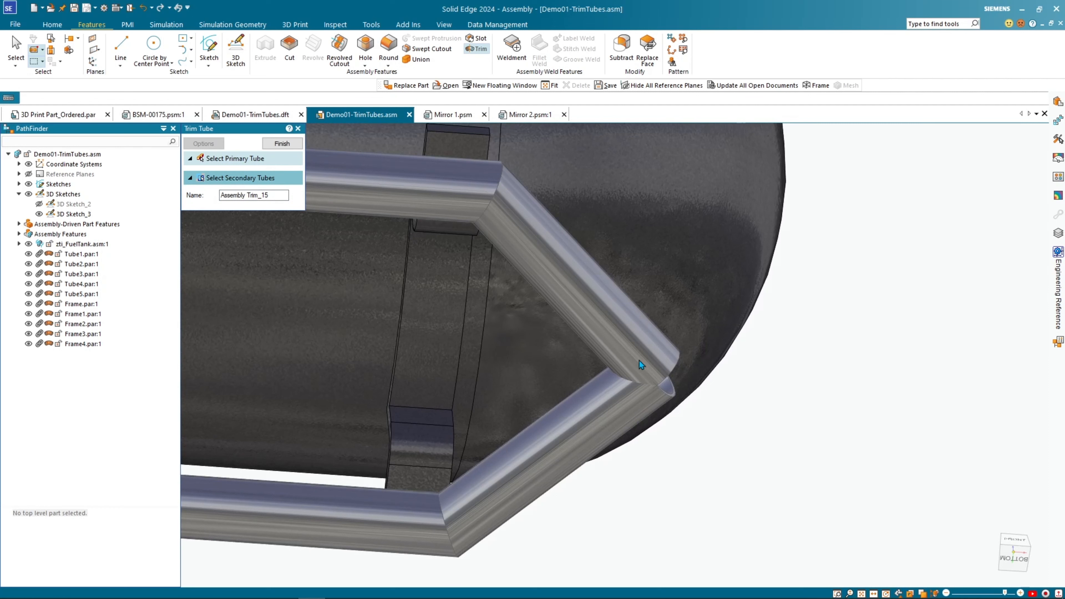
right_click(844, 413)
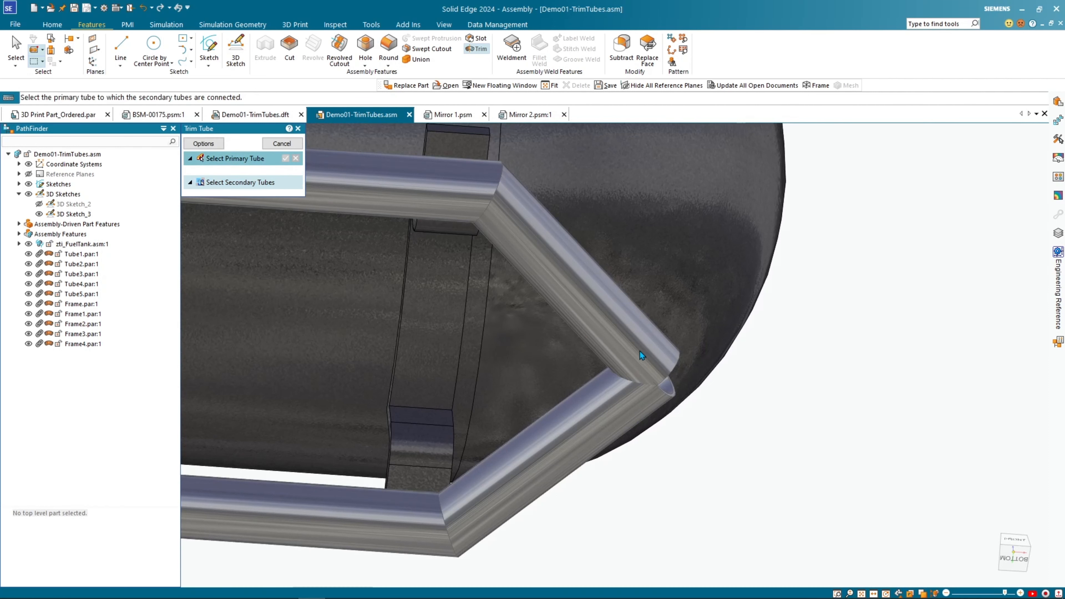
- Trim the two diagonal tubes at the frame's pointed corner with Frame2 as primary, leave the trim command and review the finished assembly
click(640, 350)
click(645, 407)
right_click(758, 416)
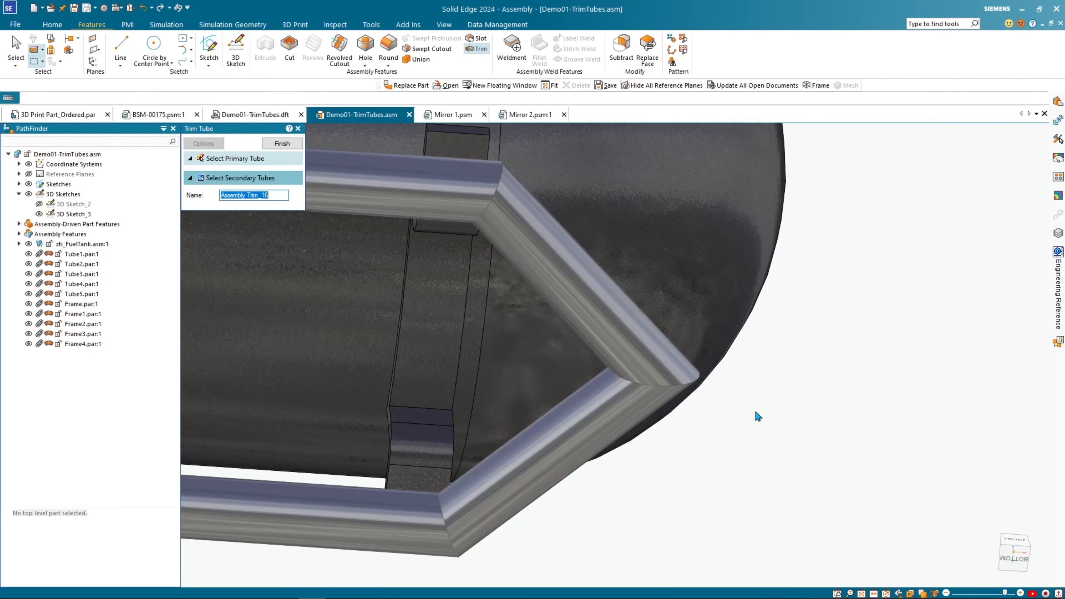
right_click(755, 418)
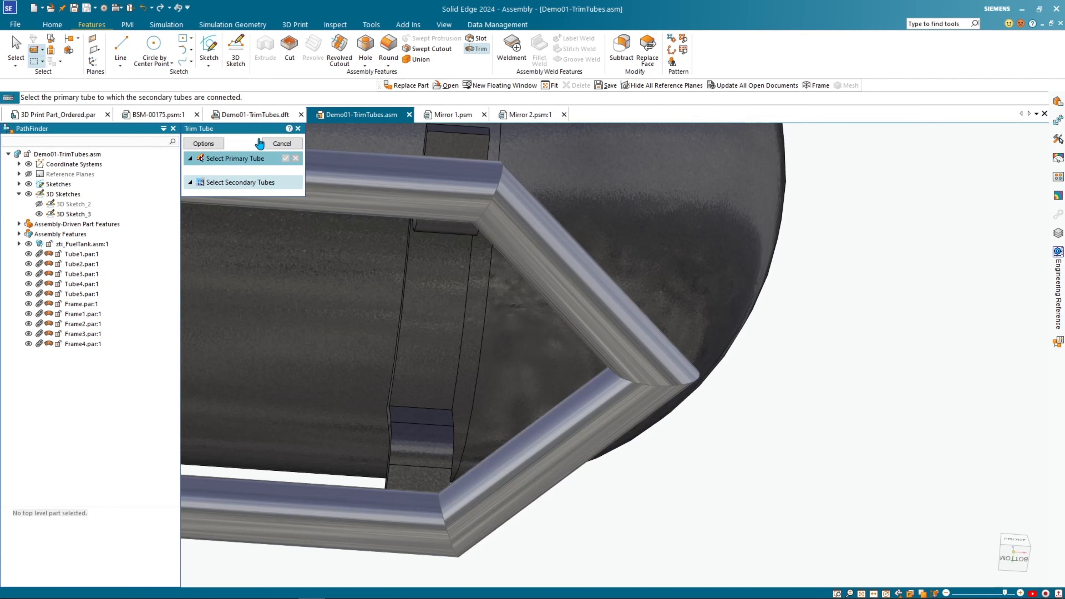
click(278, 143)
scroll(518, 290, down, 5)
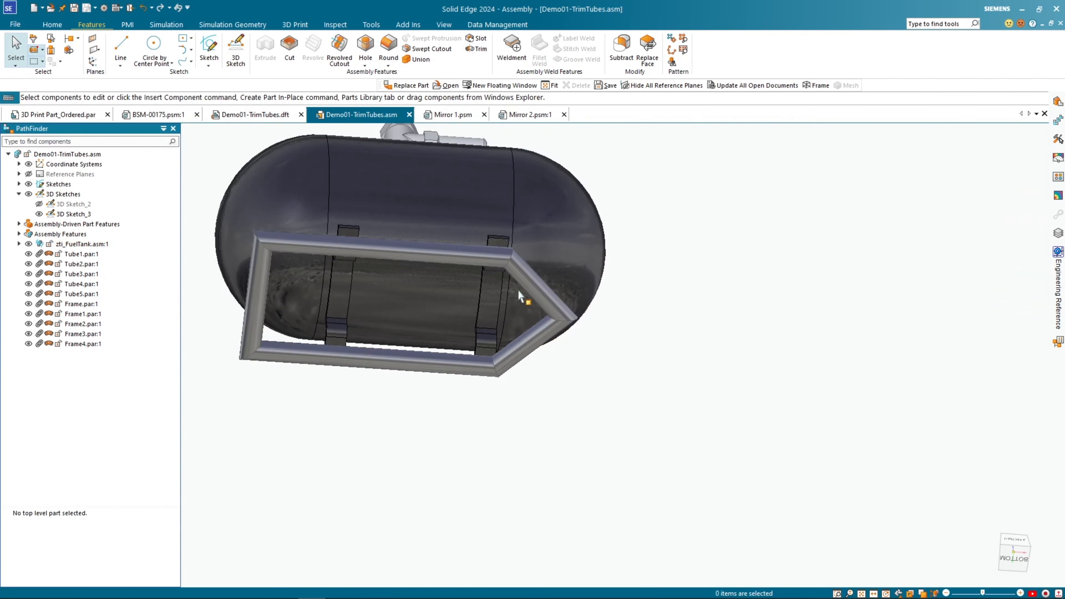
scroll(517, 290, down, 3)
middle_drag(469, 235, 766, 378)
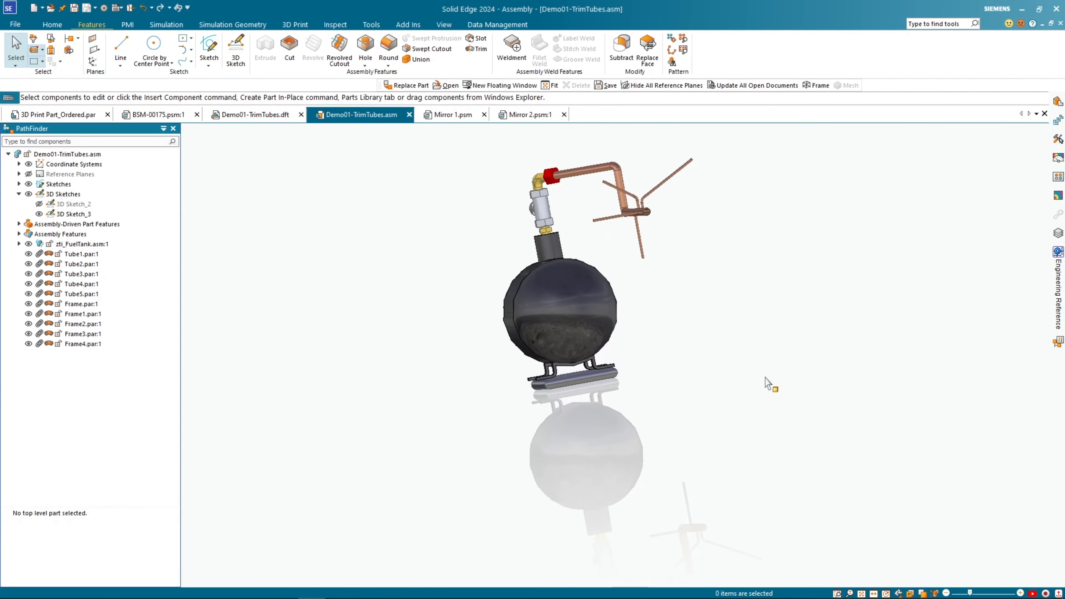
scroll(641, 208, up, 4)
scroll(640, 208, up, 2)
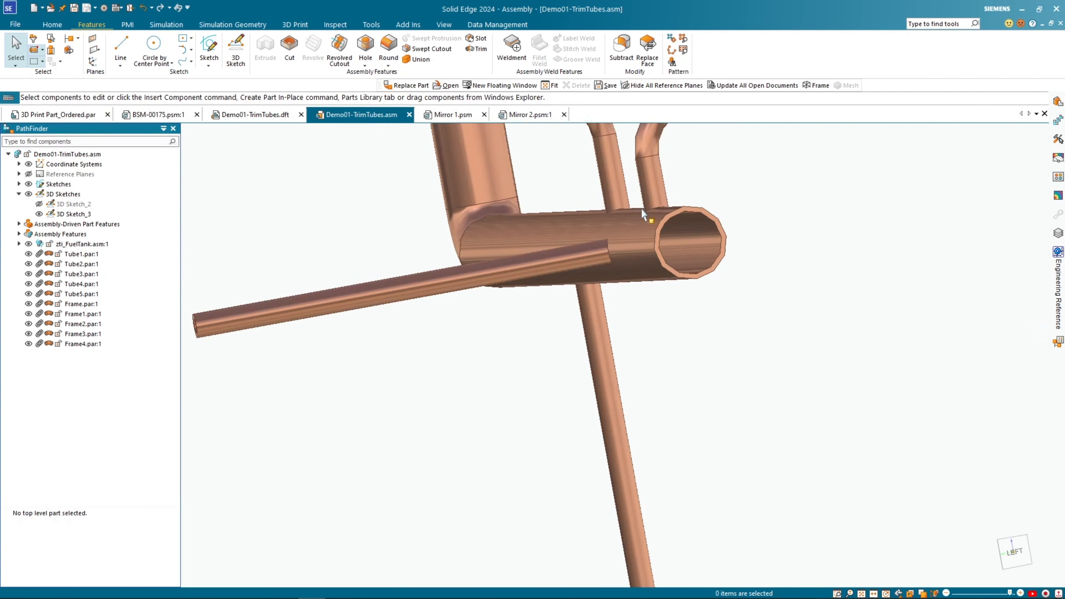
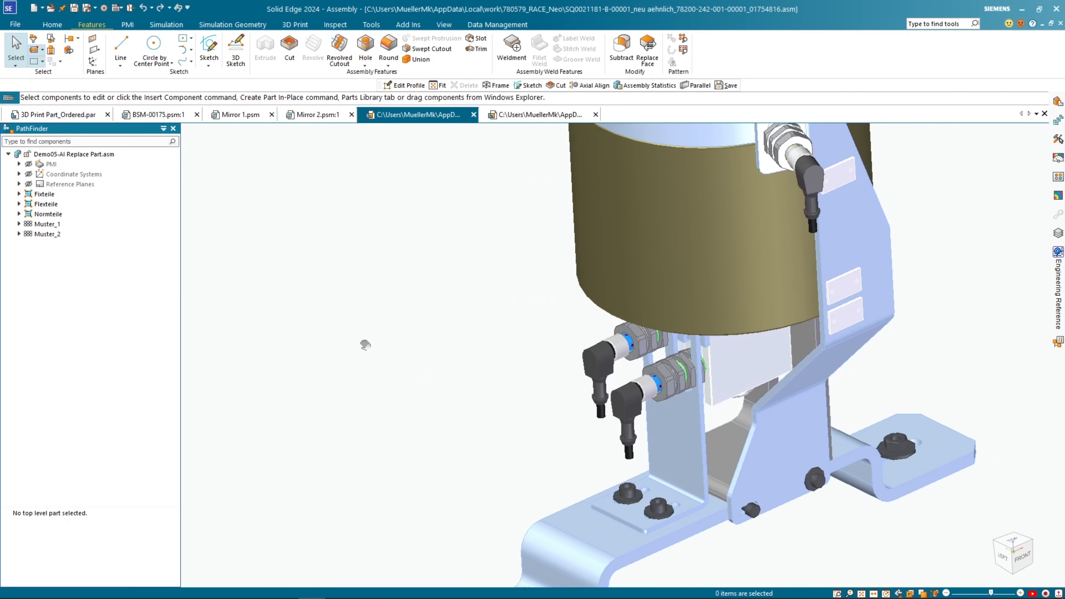
- Start replacing the front socket-head screw on the angled bracket's base flange with the Replace Part command
scroll(582, 476, up, 5)
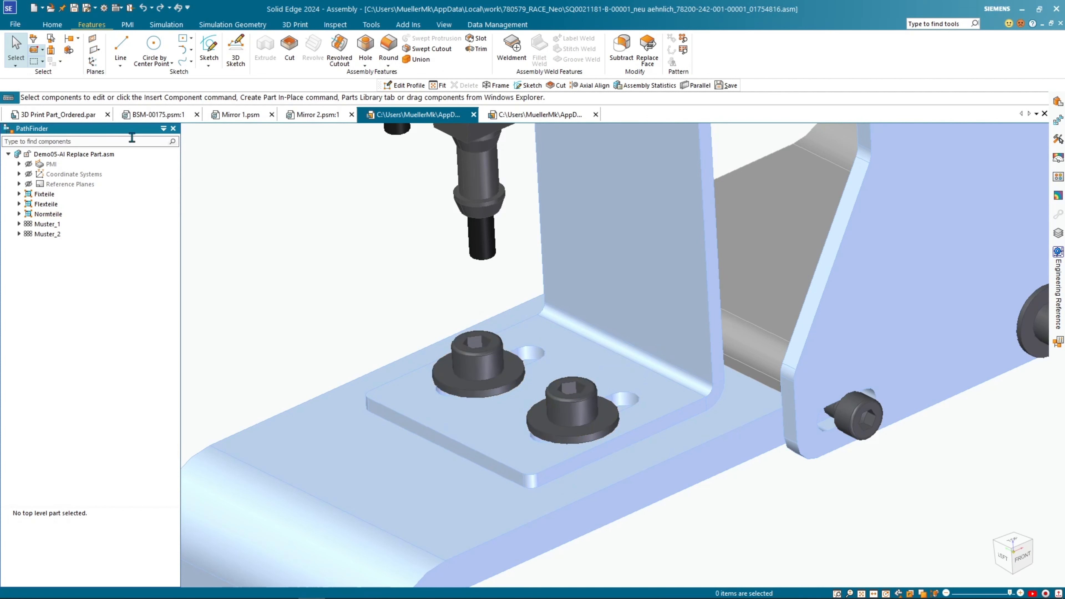
click(52, 24)
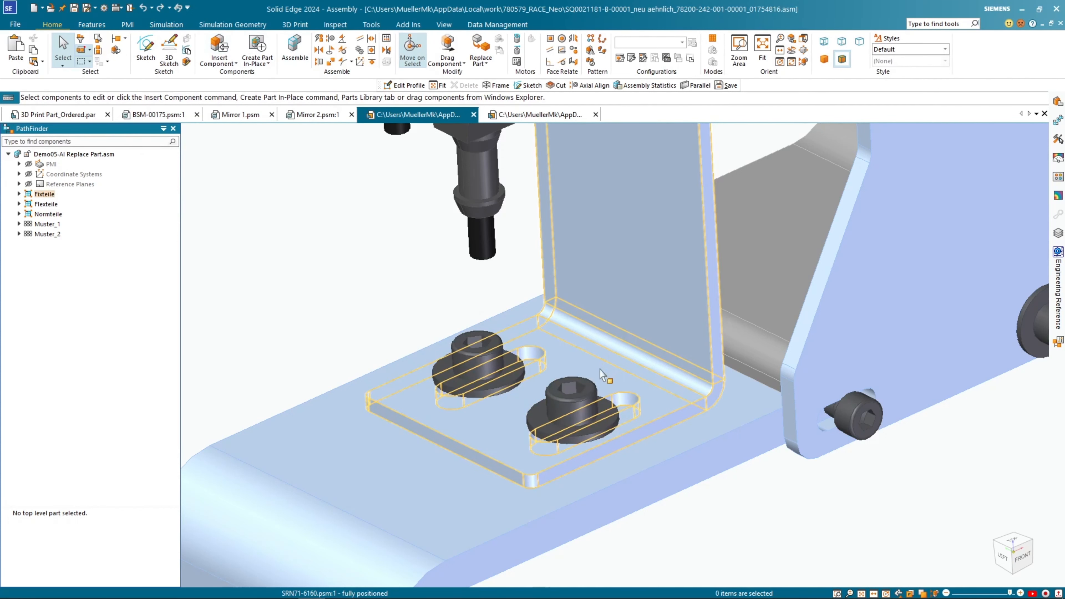
click(573, 397)
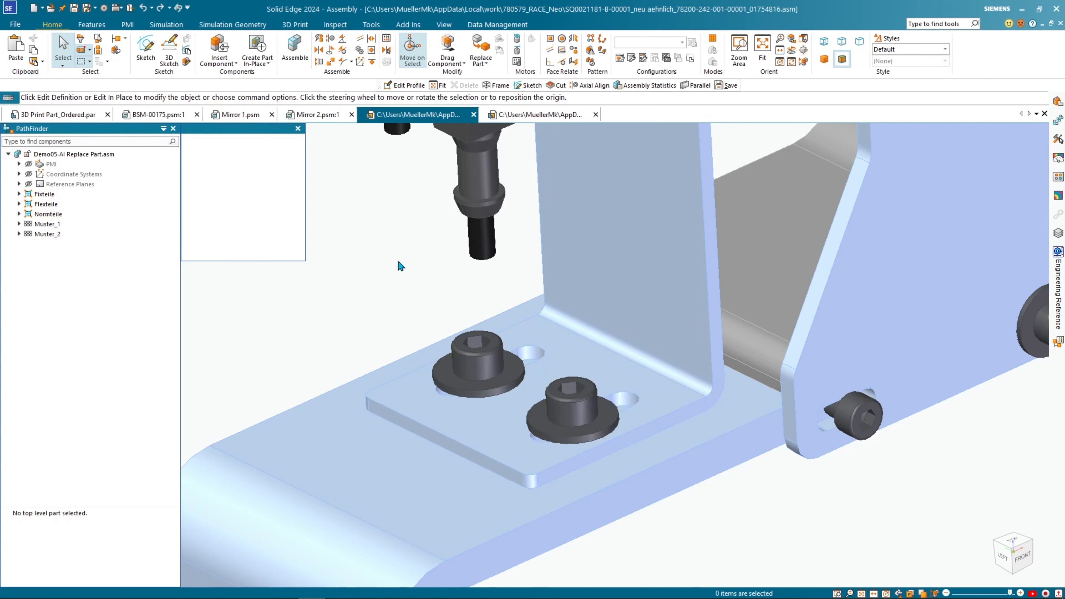
click(483, 62)
click(487, 75)
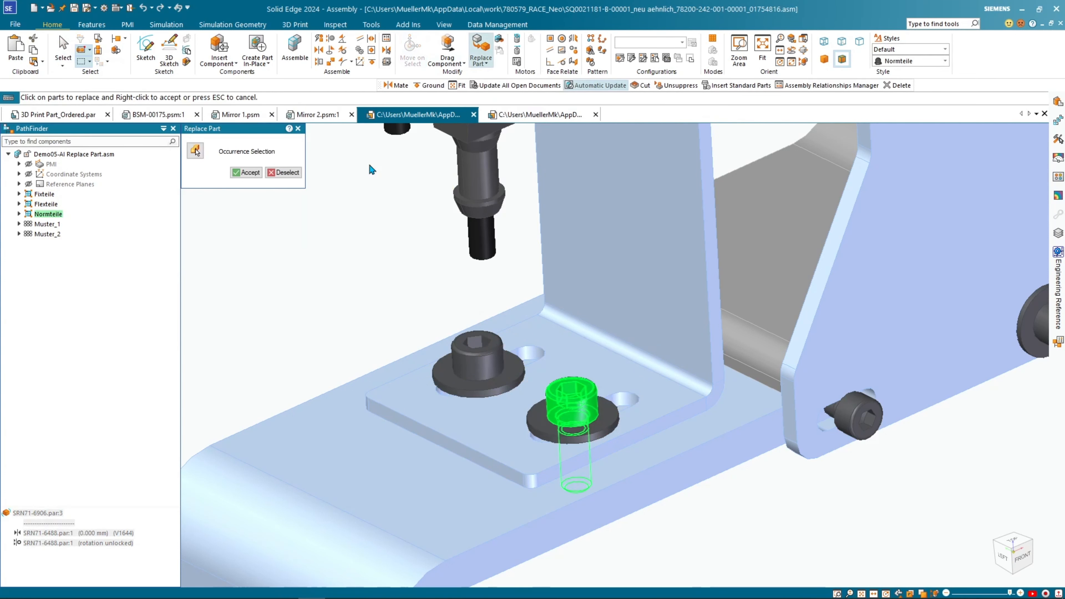
click(251, 172)
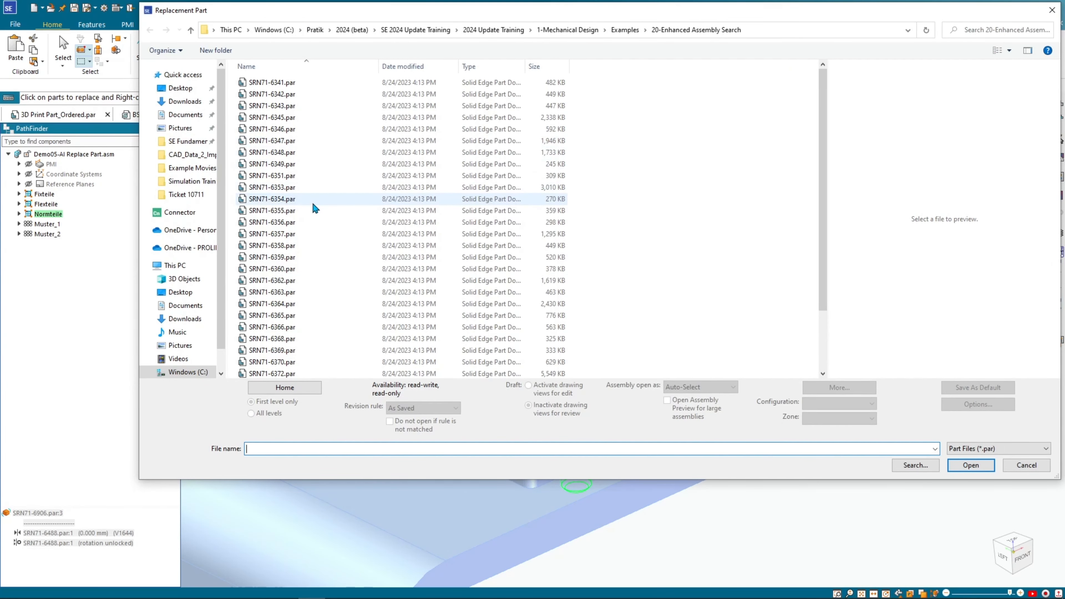
- Choose SRN71-6552.par from the 18-AI Replace Part folder as the replacement screw and accept the selected occurrence
scroll(315, 204, down, 2)
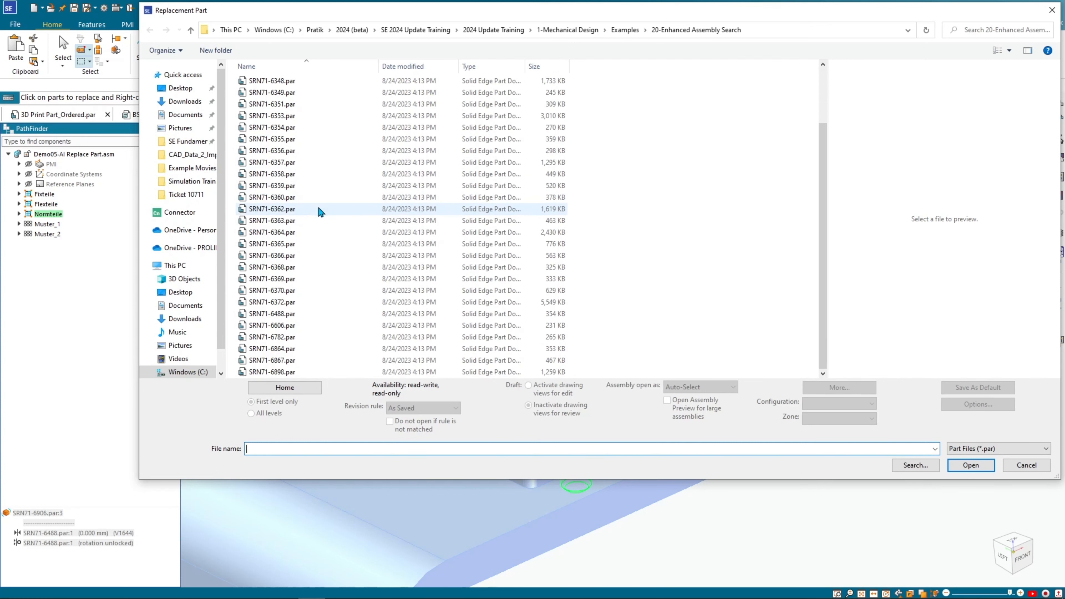
scroll(312, 152, up, 1)
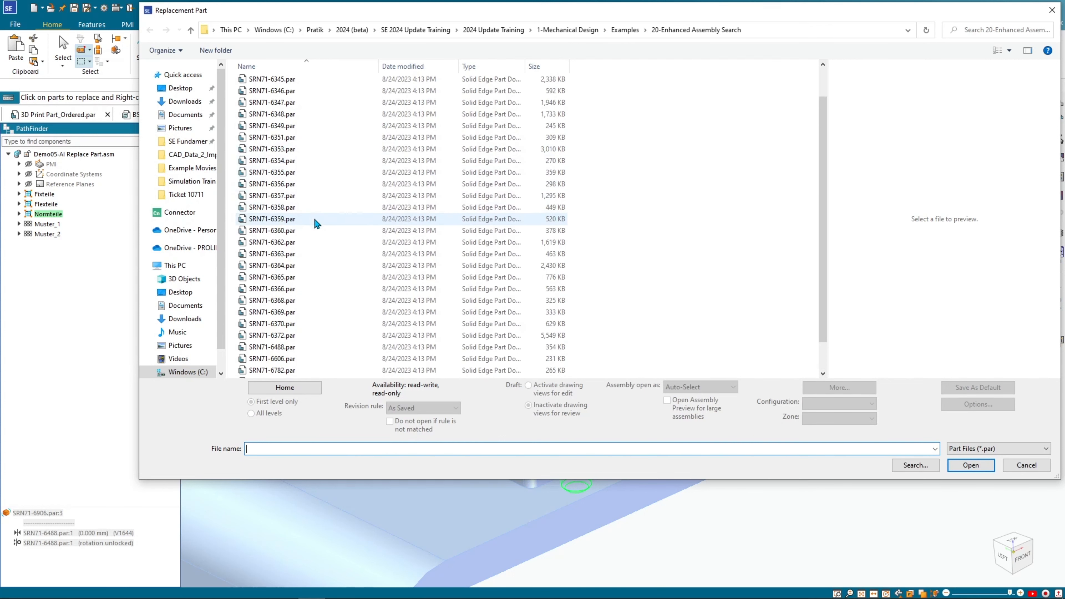
scroll(316, 223, up, 1)
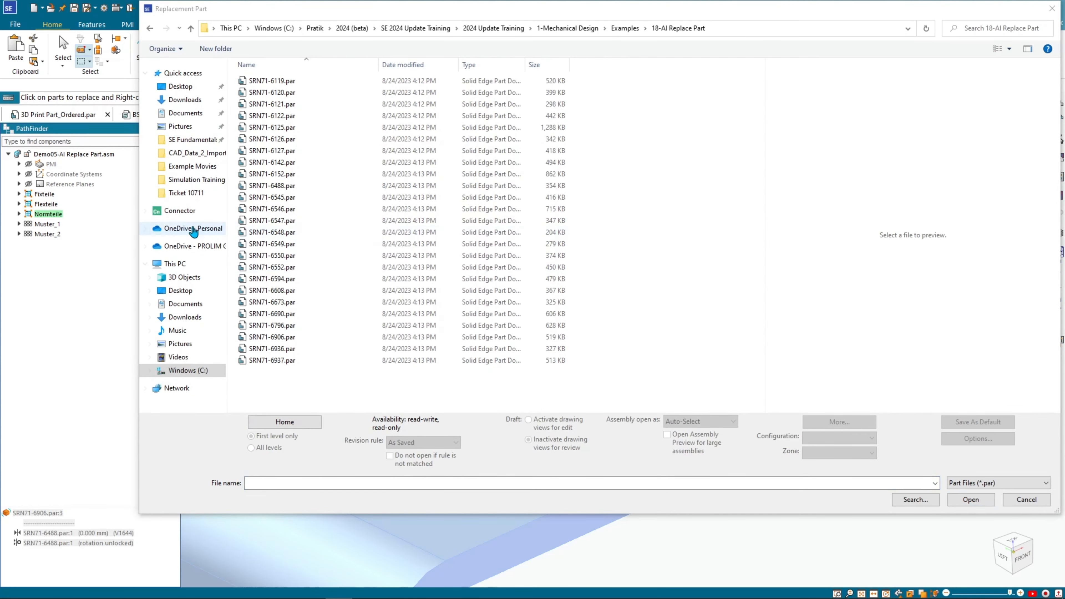
click(291, 267)
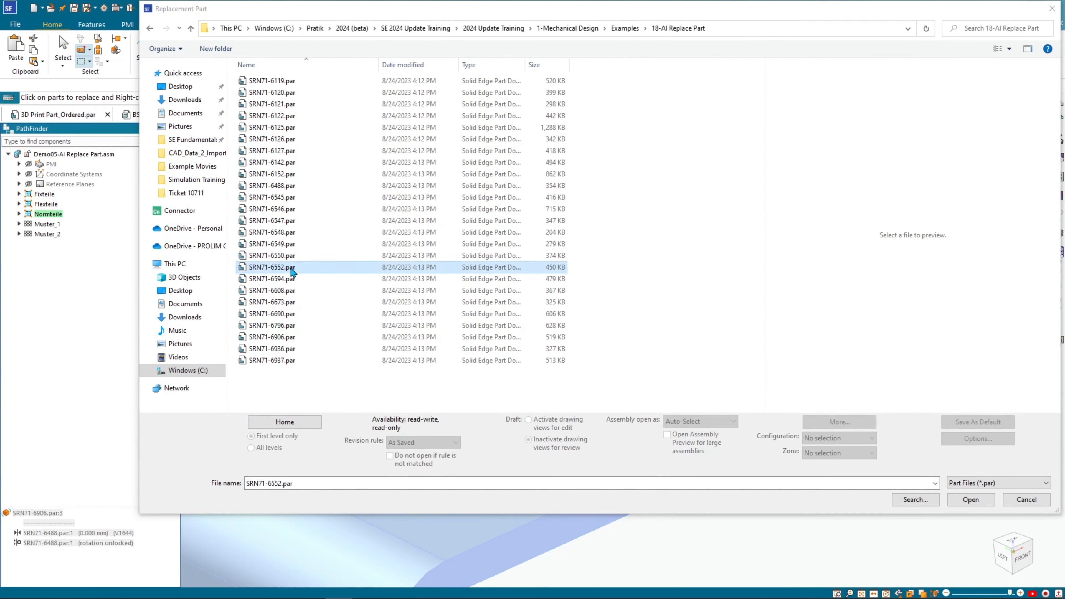
click(971, 499)
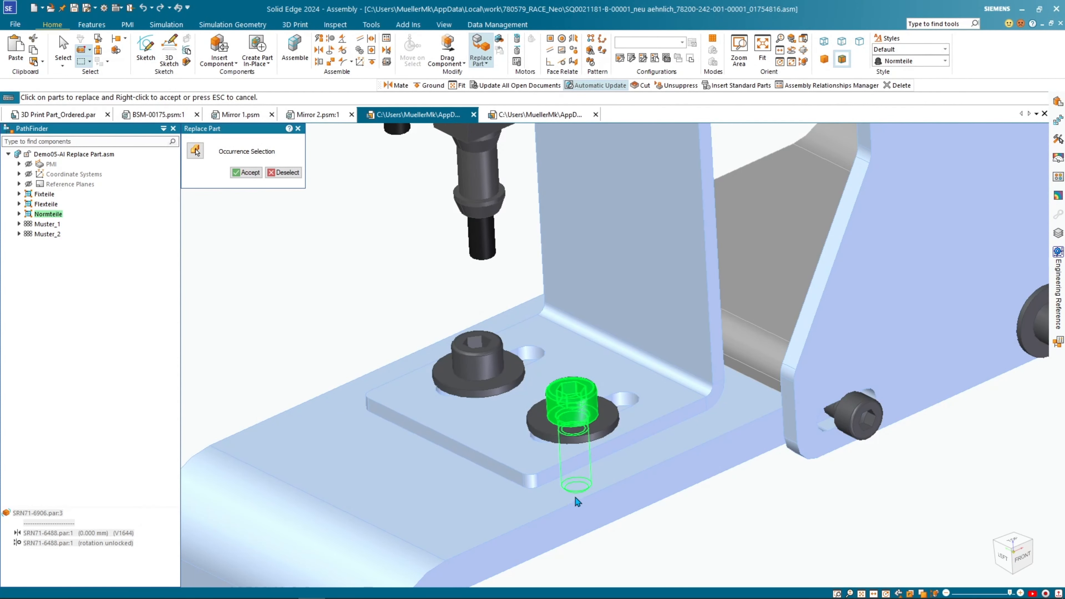
right_click(545, 493)
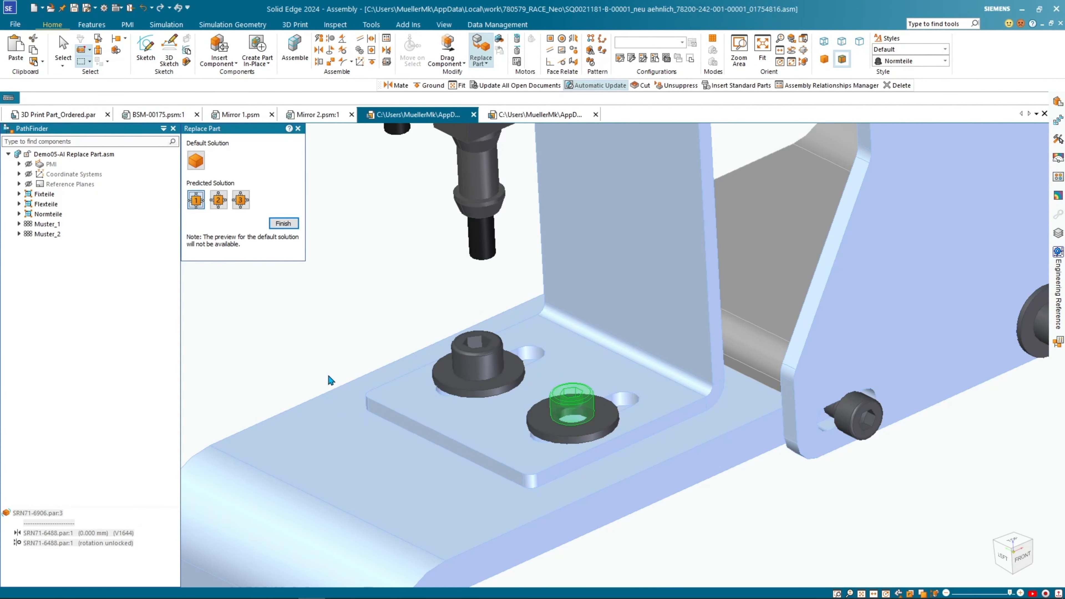
- Compare the default solution with predicted solution 1 and examine how the replacement screw sits on its washer
shift+middle_drag(288, 328, 265, 279)
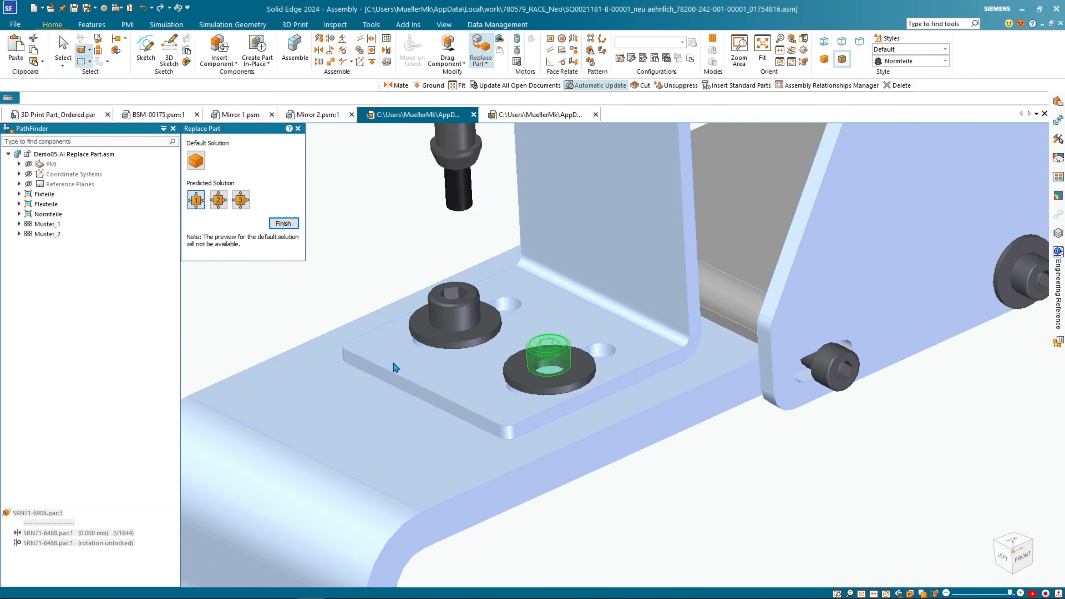
middle_drag(548, 375, 681, 338)
click(196, 161)
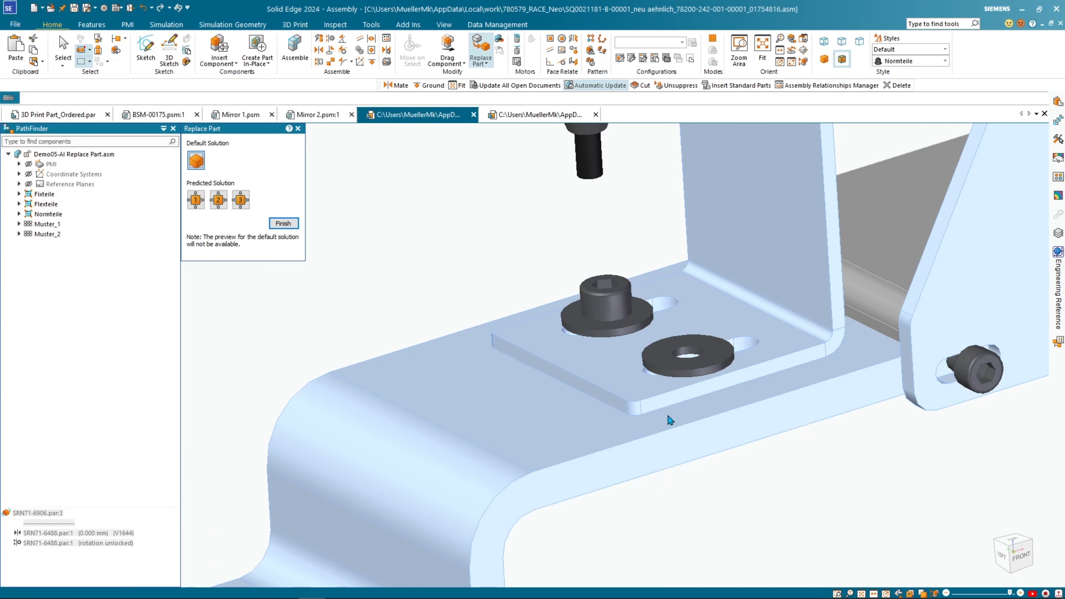
click(196, 201)
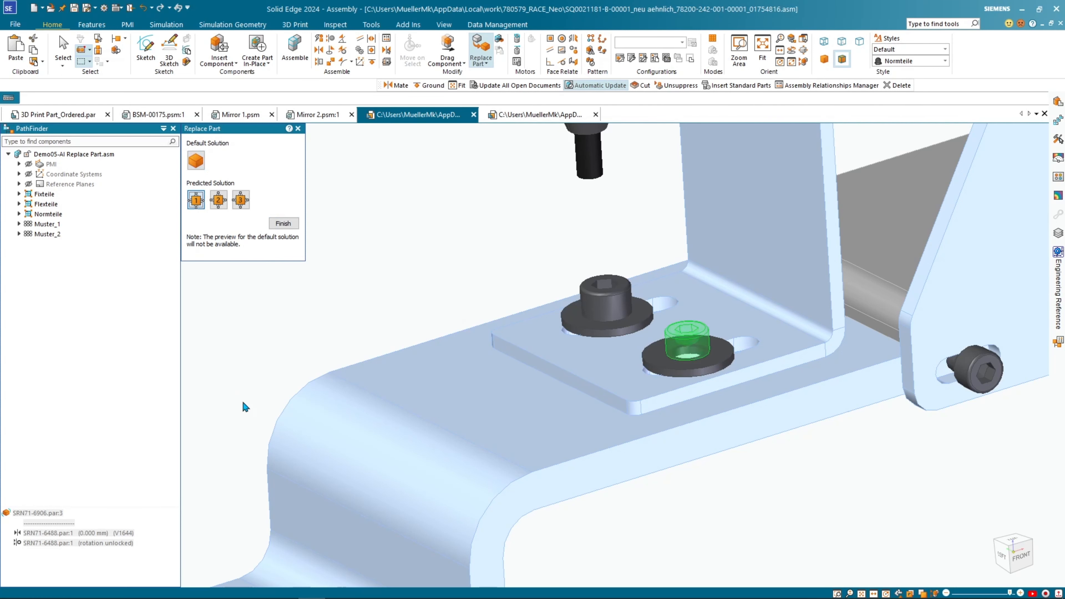
middle_drag(504, 411, 474, 333)
scroll(662, 439, up, 3)
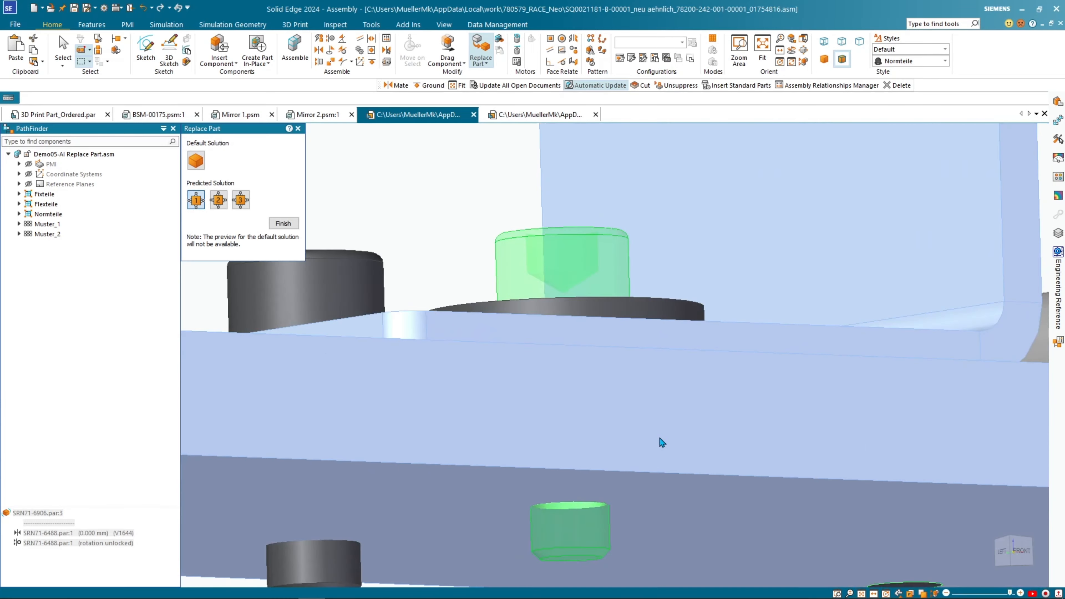
middle_drag(596, 325, 596, 349)
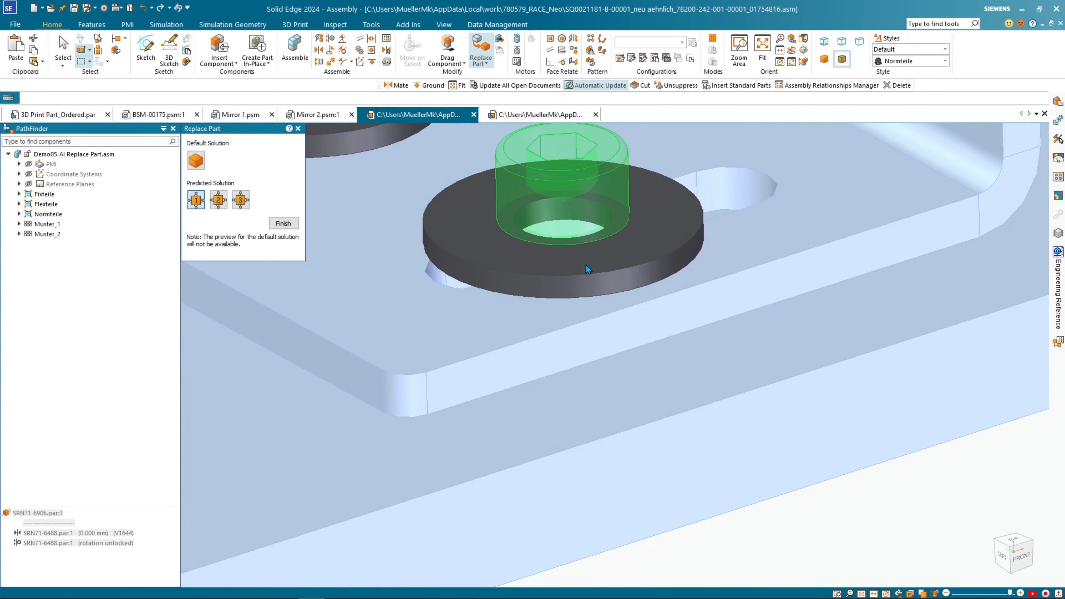
scroll(585, 265, up, 2)
scroll(586, 265, down, 1)
scroll(585, 265, down, 2)
middle_drag(586, 266, 587, 301)
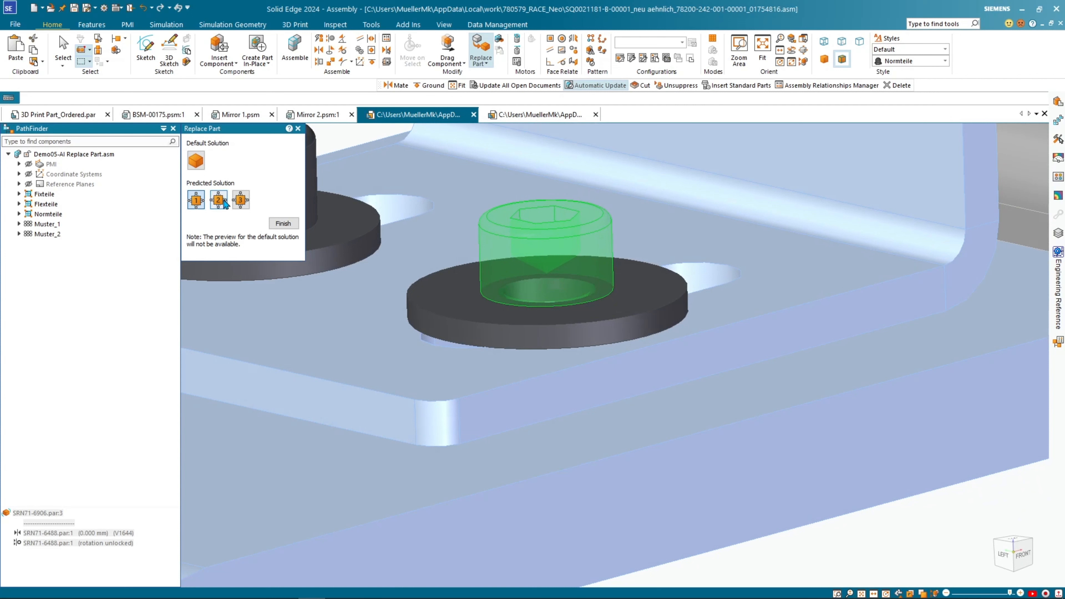
- Preview predicted solutions 2 and 3 for the replacement screw and inspect its placement on the washer
click(221, 200)
scroll(473, 397, down, 3)
middle_drag(475, 383, 385, 305)
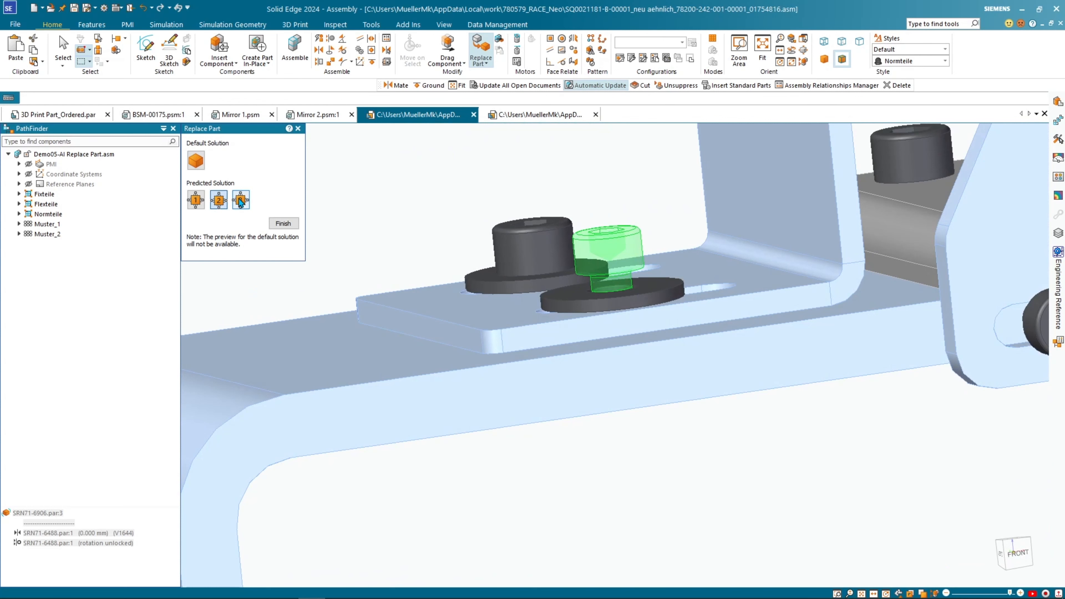
click(240, 202)
middle_drag(588, 322, 590, 380)
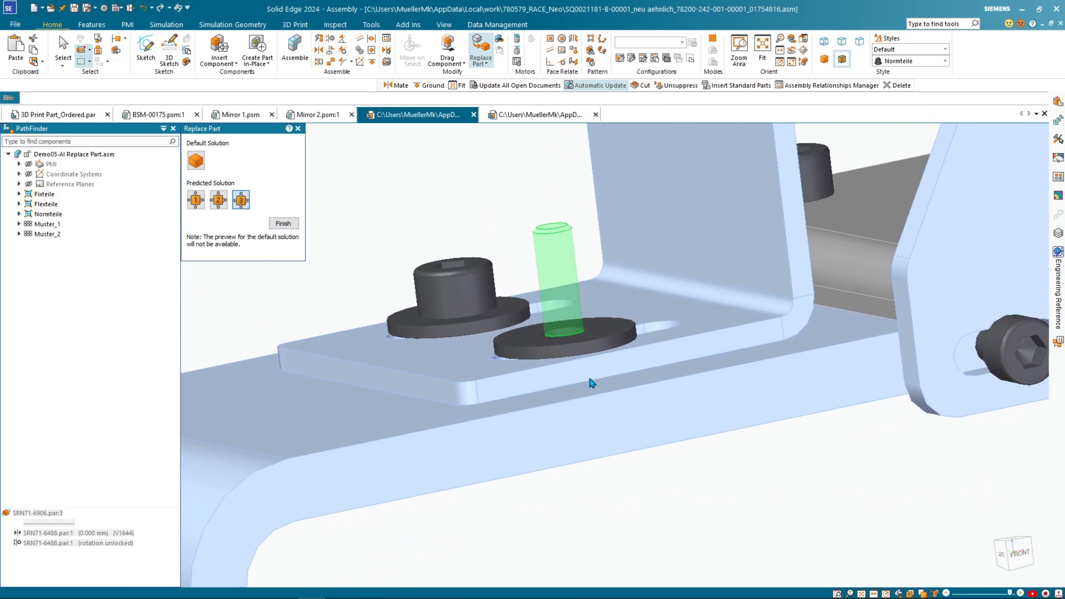
- Place the replacement screw using predicted solution 1, finish the replacement and clear the selection
click(197, 201)
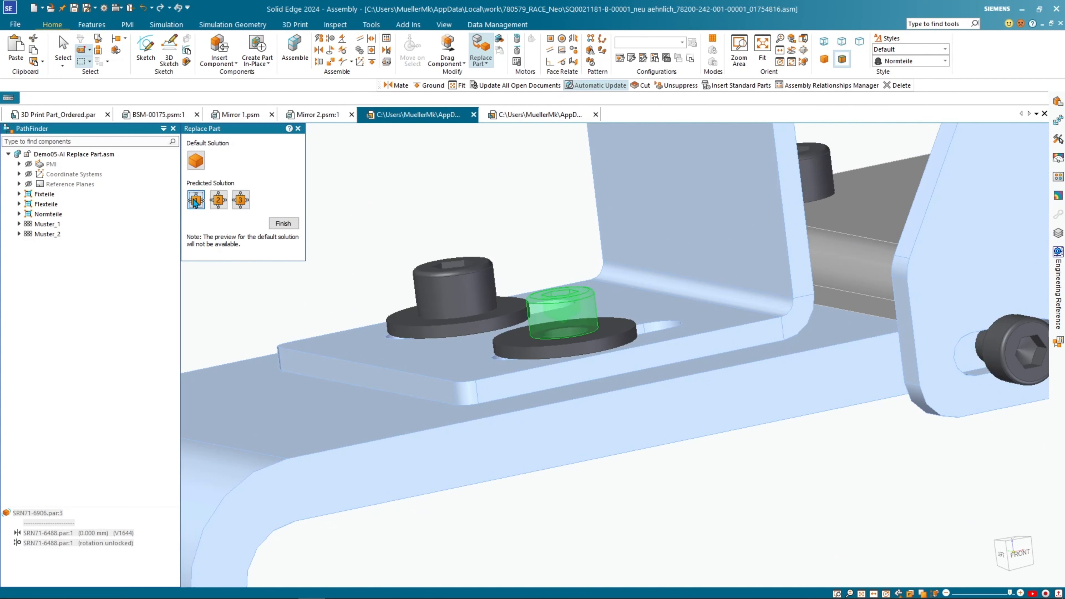
middle_drag(273, 290, 398, 325)
scroll(565, 342, down, 1)
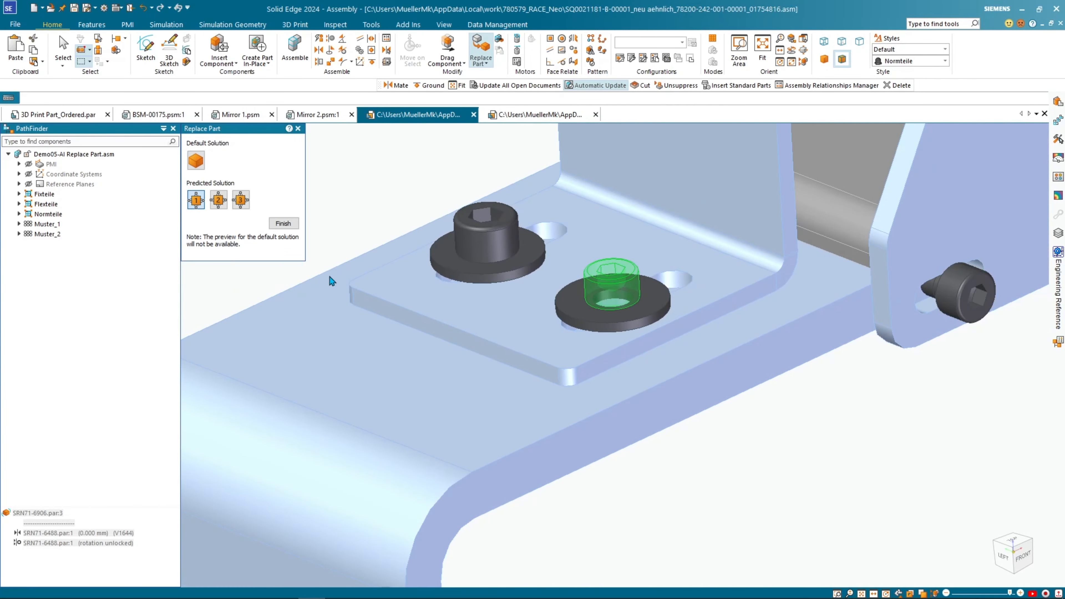
click(285, 226)
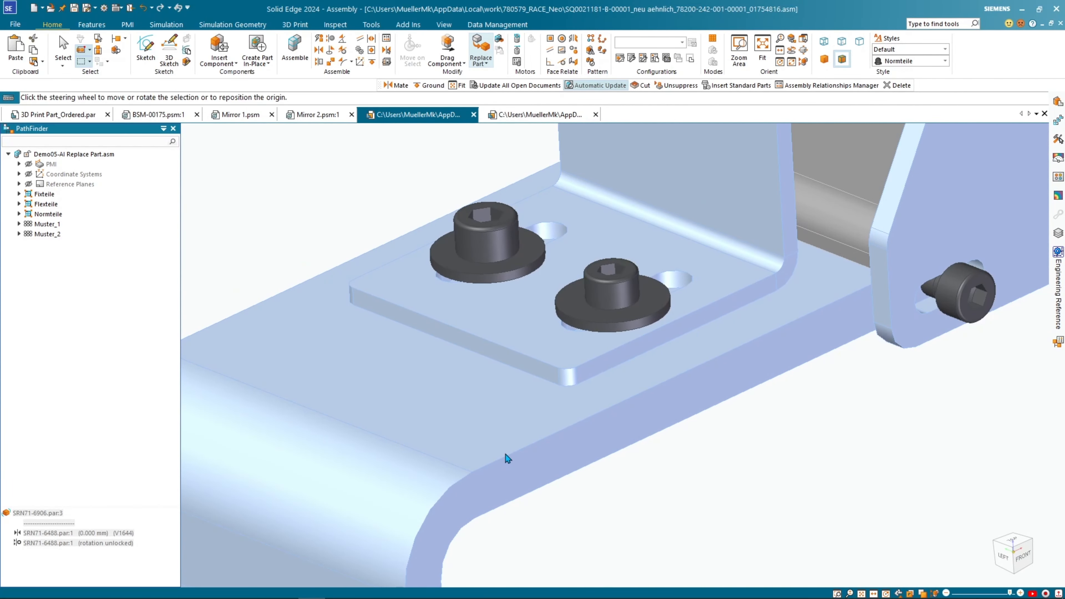
key(Escape)
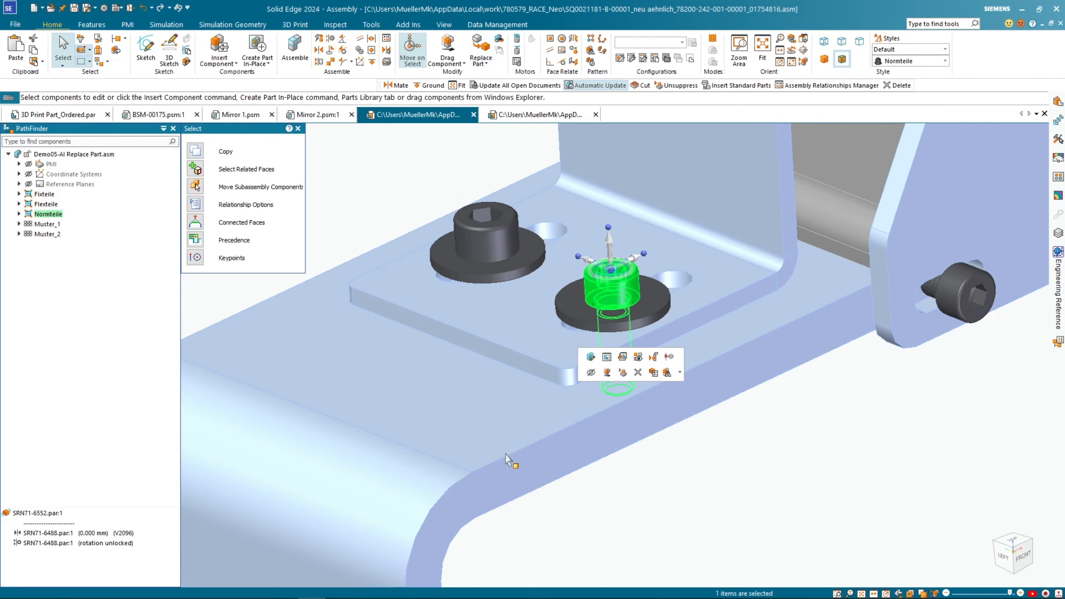
key(Escape)
- Start replacing the hex nut on the stepped base bracket's lower foot with the Replace Part command
scroll(664, 516, down, 4)
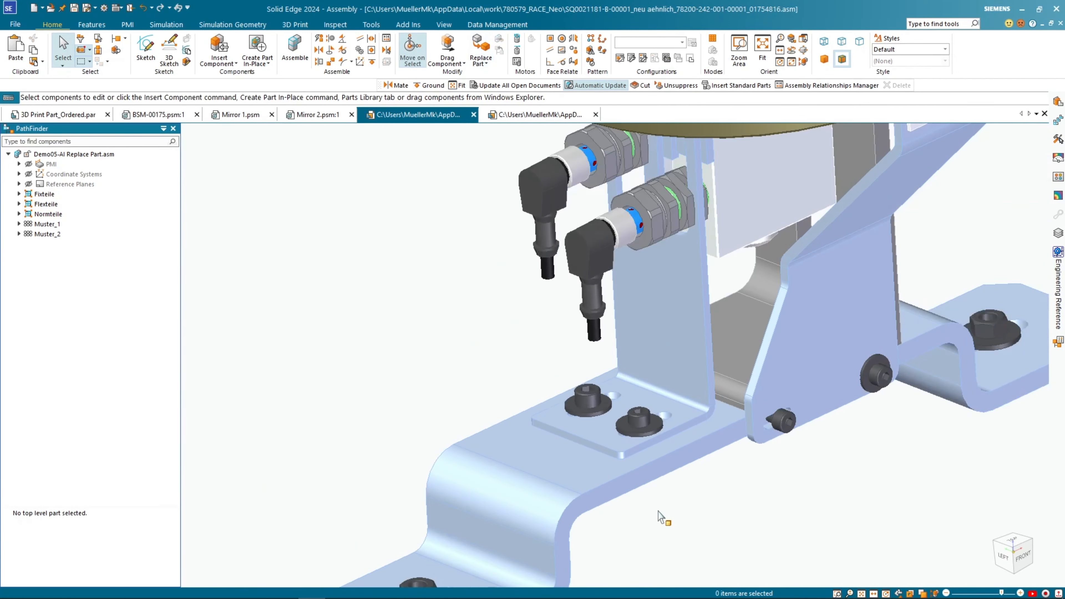
shift+middle_drag(653, 553, 662, 325)
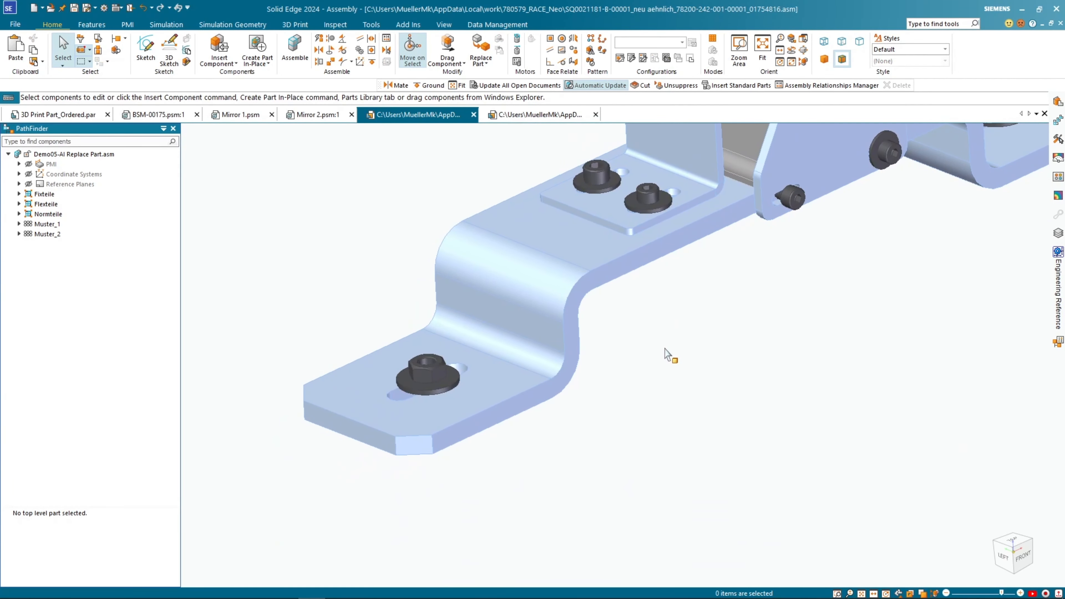
click(427, 379)
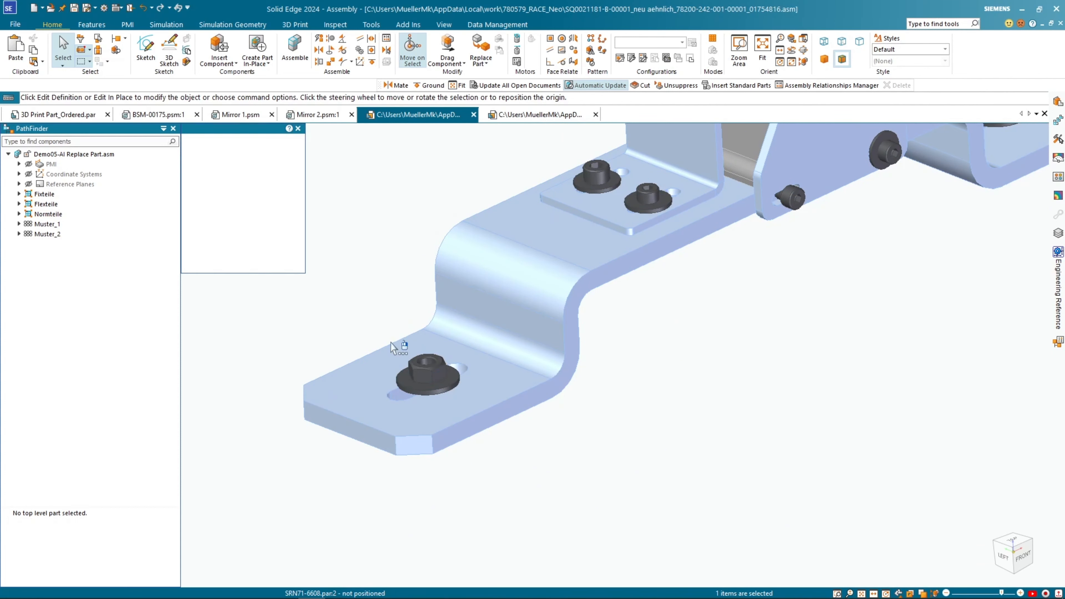
click(484, 67)
click(495, 74)
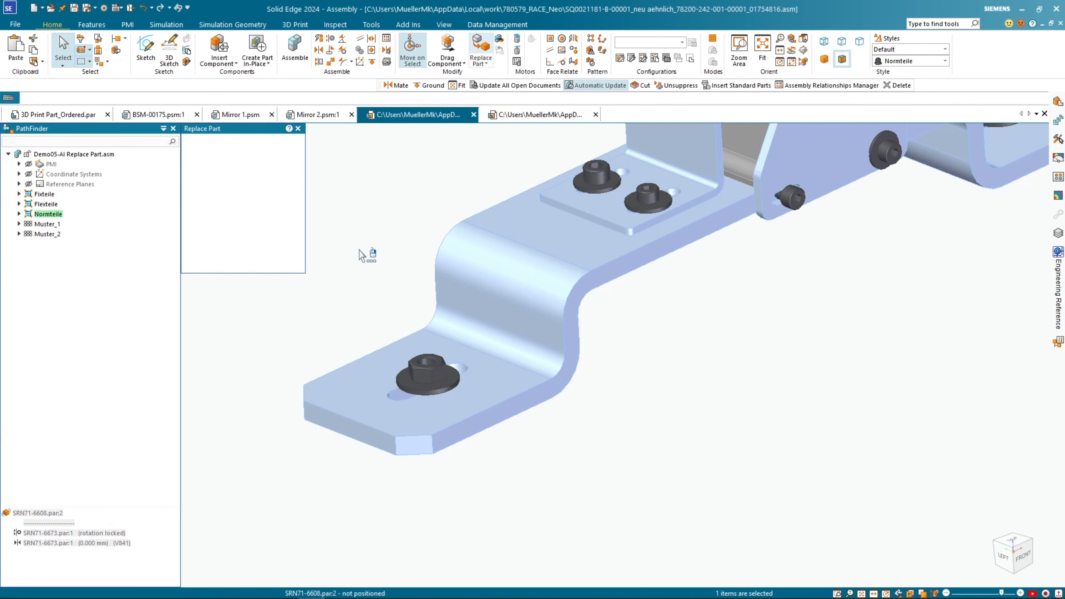
click(251, 173)
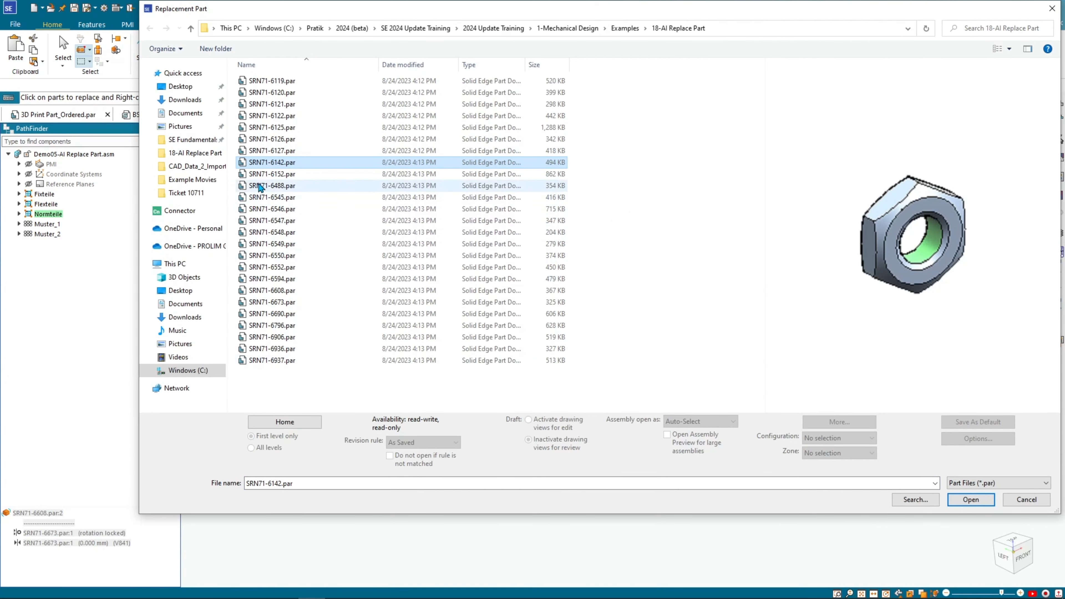
- Choose SRN71-6142.par as the replacement nut and accept the selected occurrence
click(273, 163)
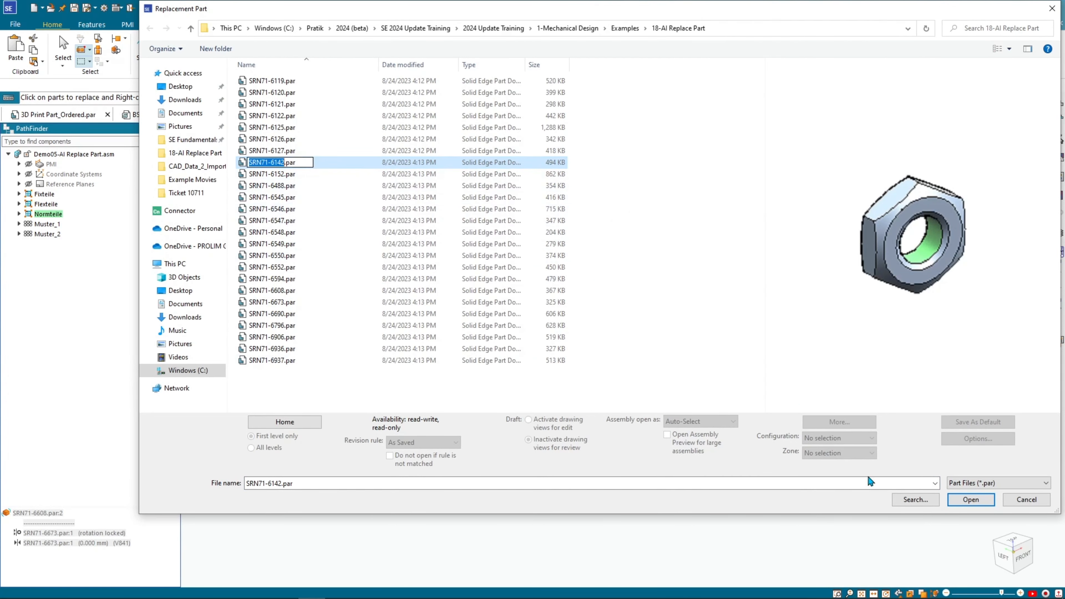
click(971, 499)
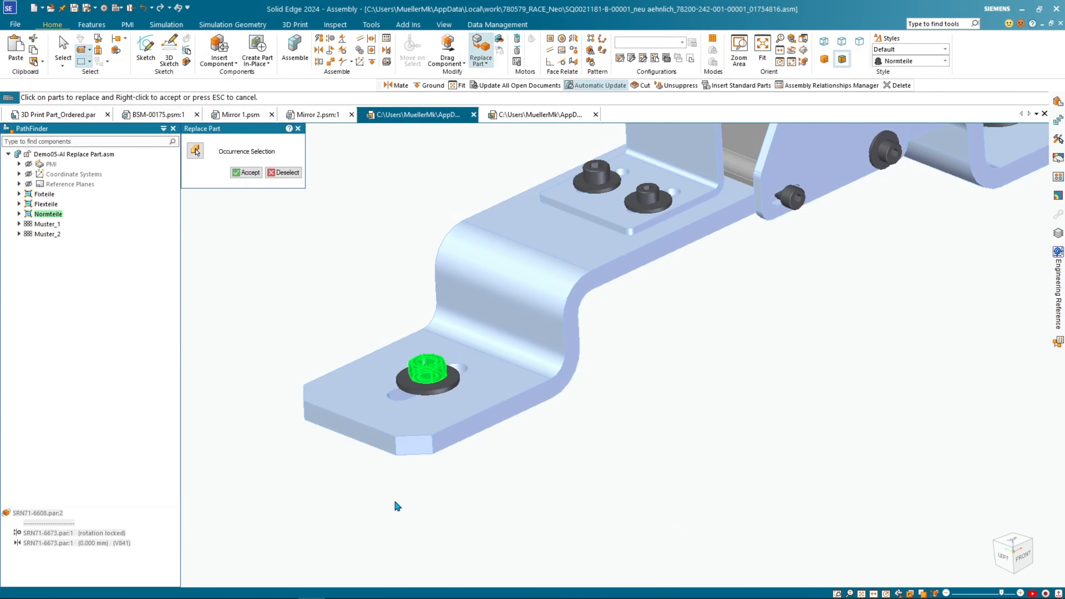
right_click(259, 407)
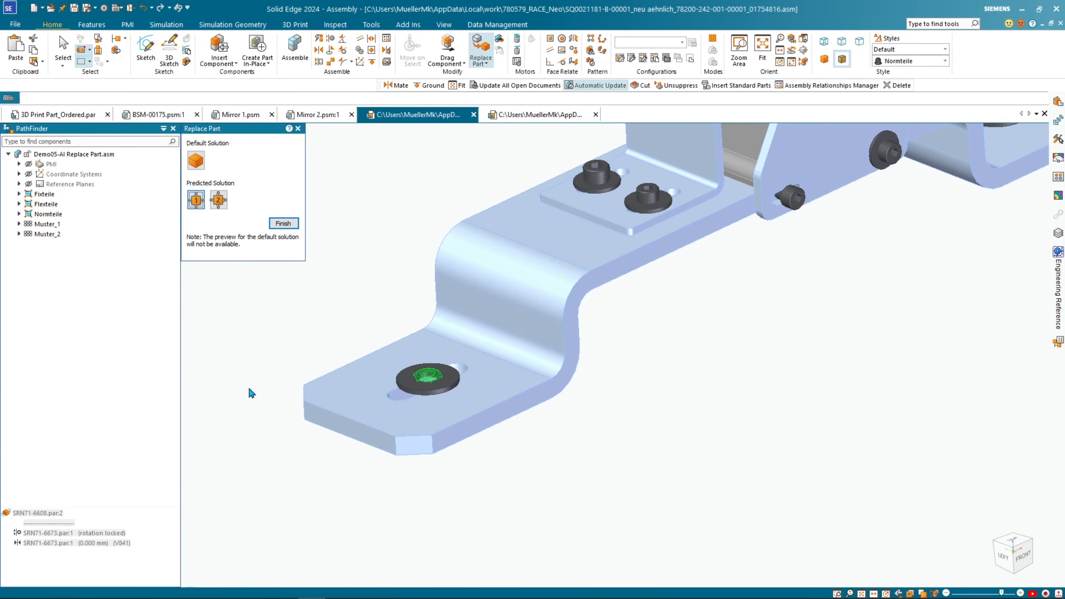
- Preview predicted solutions 1 and 2 for the replacement nut and inspect how it sits on the washer
scroll(437, 409, up, 10)
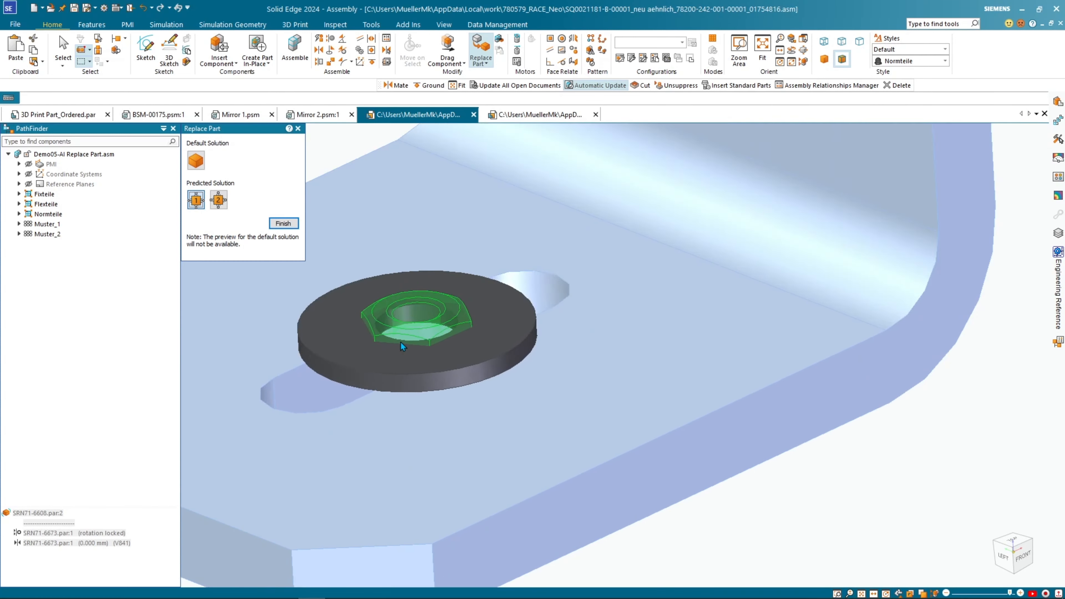
scroll(412, 376, down, 8)
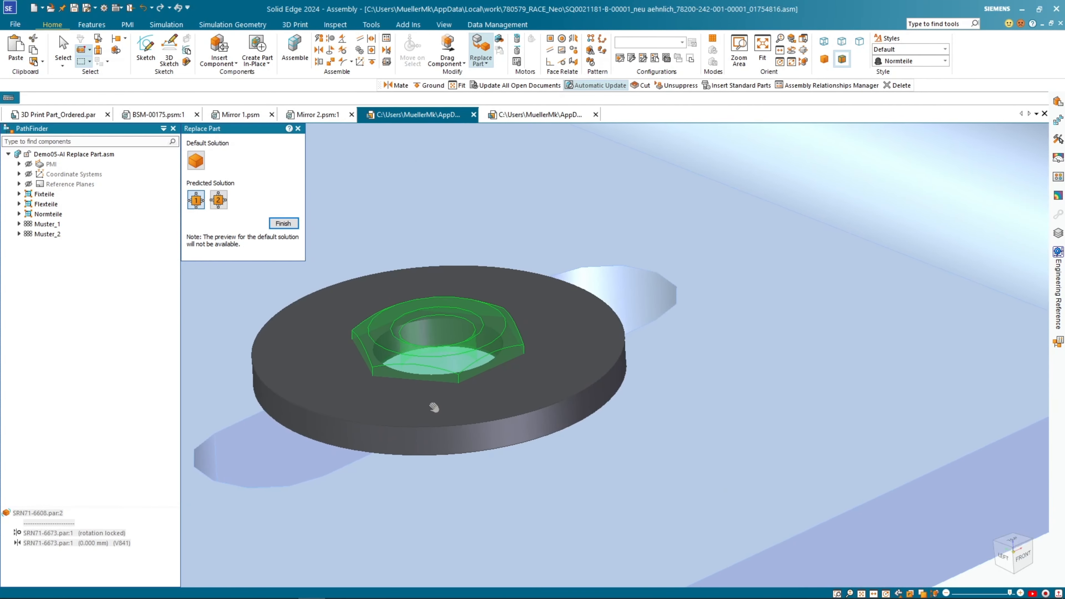
click(219, 200)
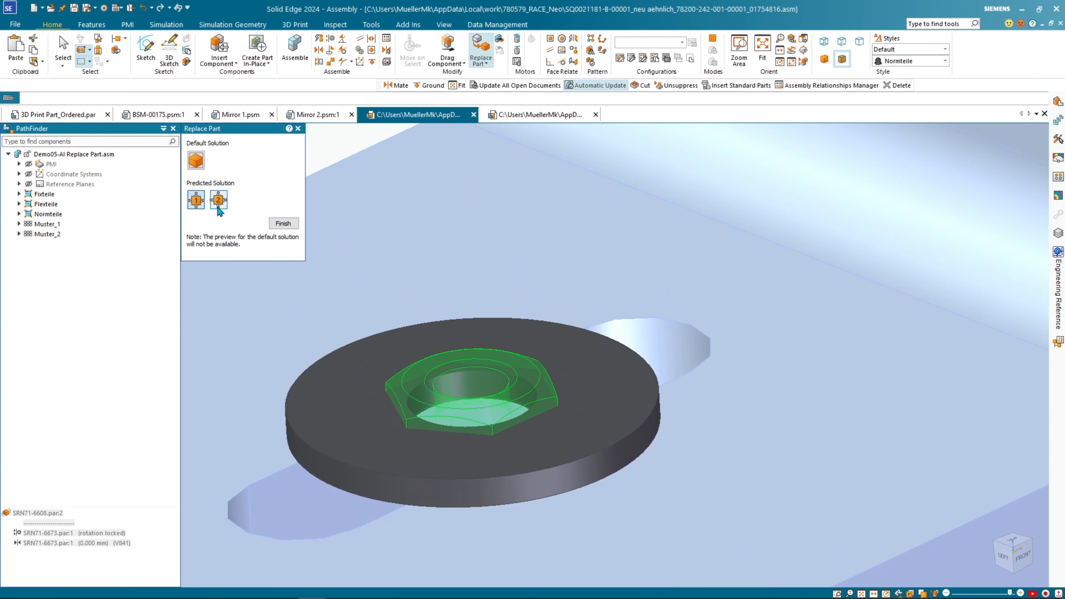
mouse_move(456, 445)
middle_down()
mouse_move(459, 399)
mouse_move(439, 402)
mouse_move(445, 437)
middle_up()
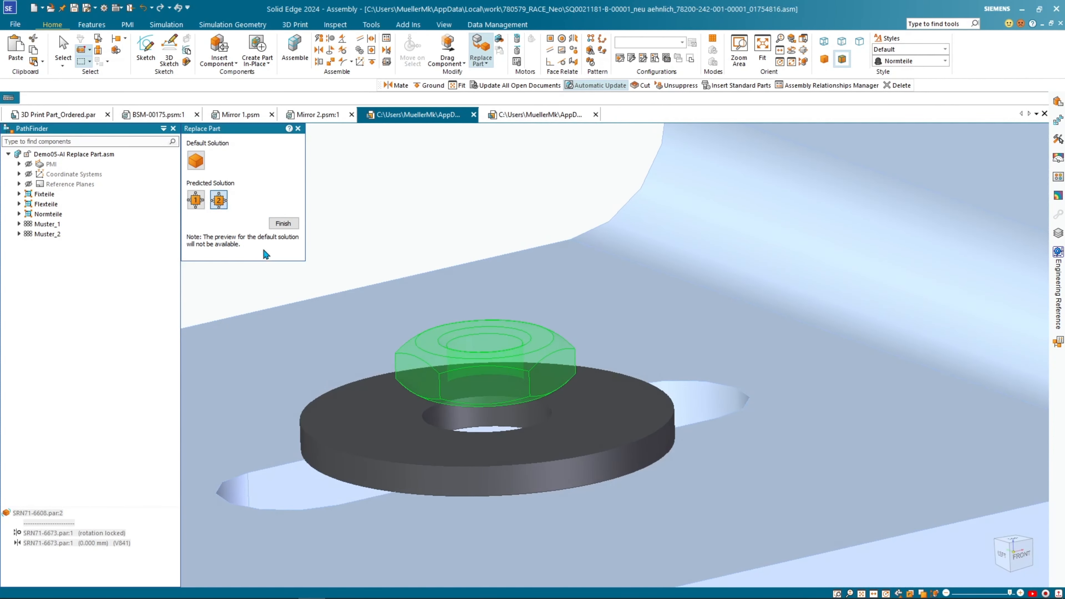
- Place the replacement nut using the default solution, finish the replacement and clear the selection
click(200, 160)
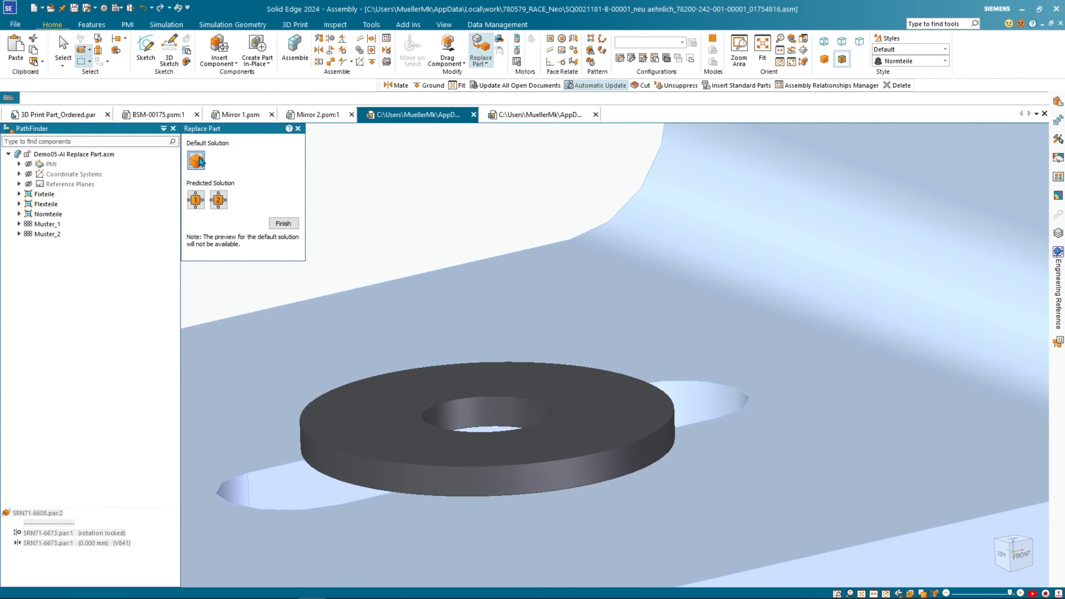
click(283, 223)
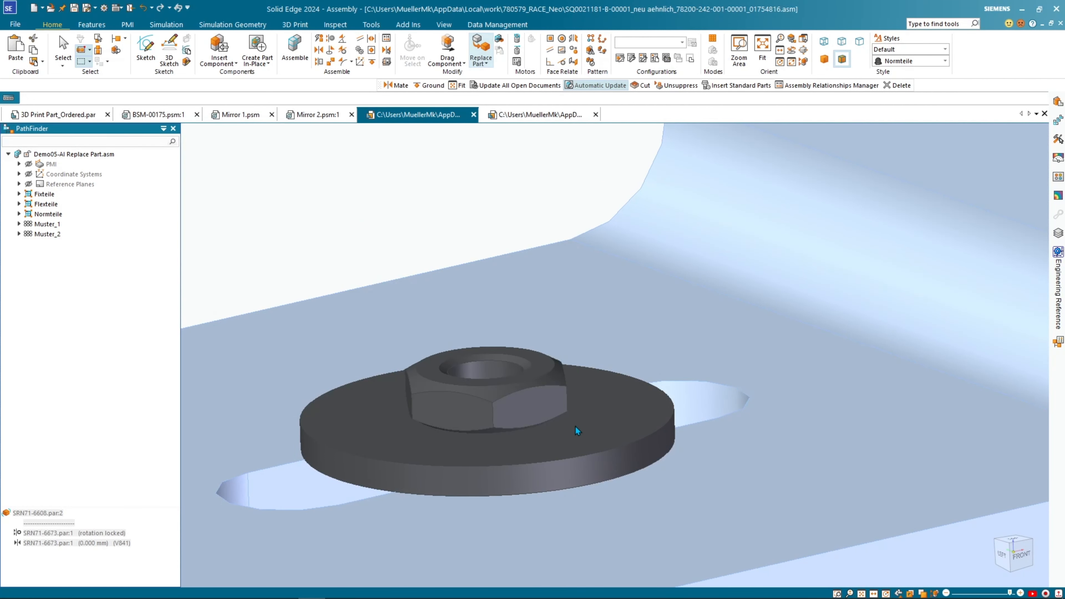
middle_drag(576, 384, 580, 381)
middle_drag(570, 435, 533, 450)
scroll(534, 450, down, 5)
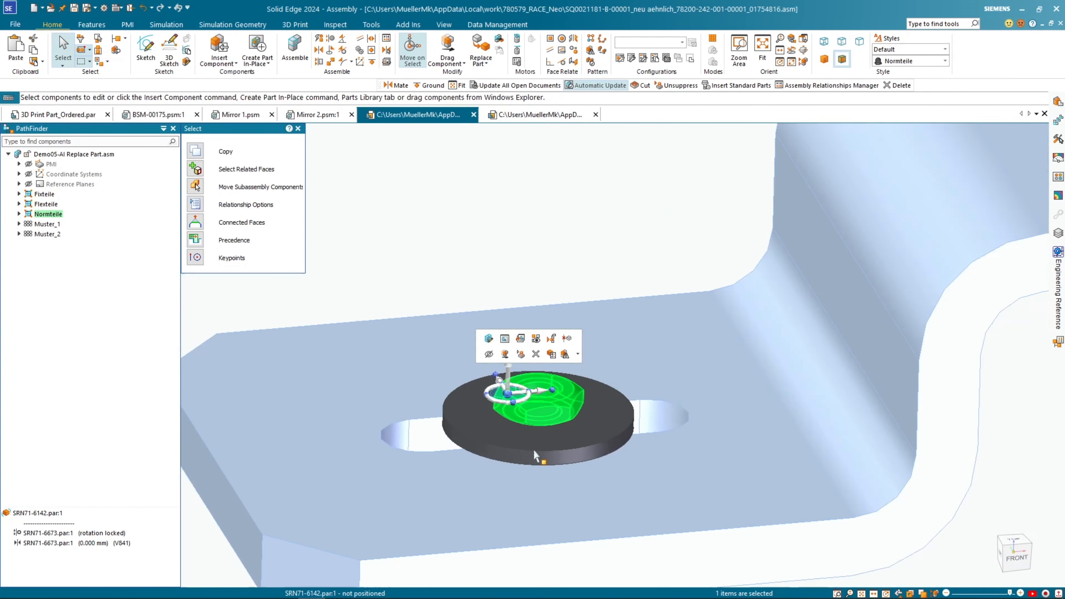
key(Escape)
scroll(439, 324, down, 5)
shift+middle_drag(451, 300, 570, 321)
scroll(570, 321, up, 6)
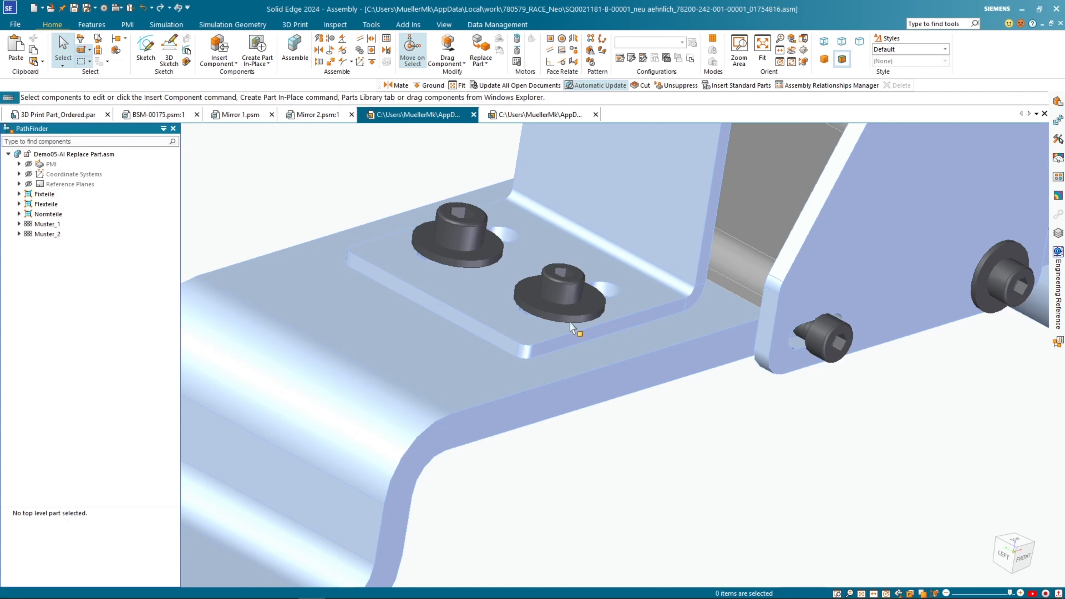
- Switch to the open SRN71-1100.asm machine stand assembly and search its components for "67"
click(548, 113)
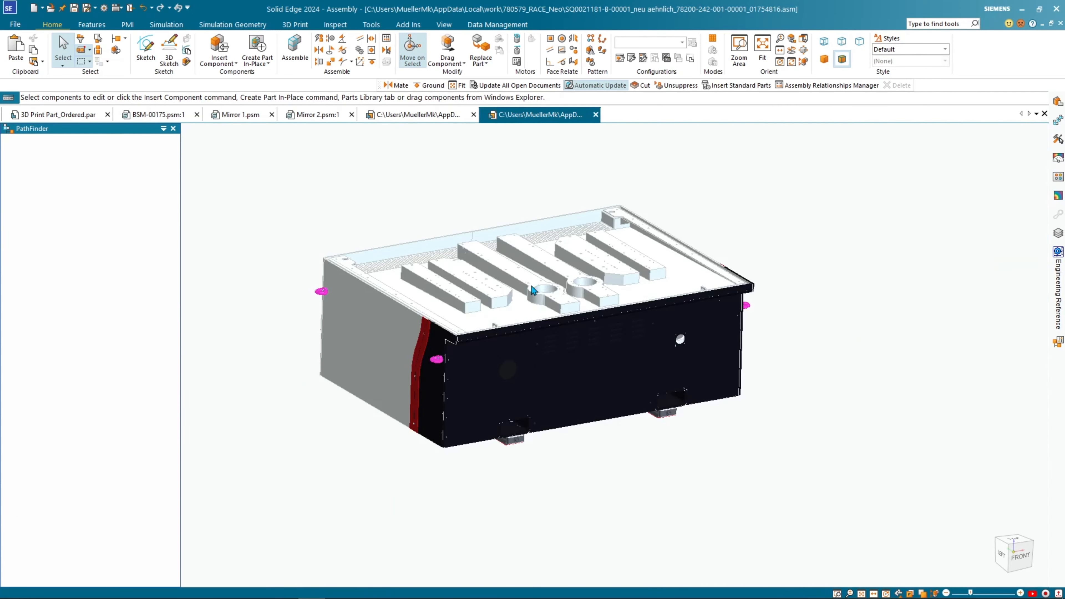
scroll(599, 449, down, 2)
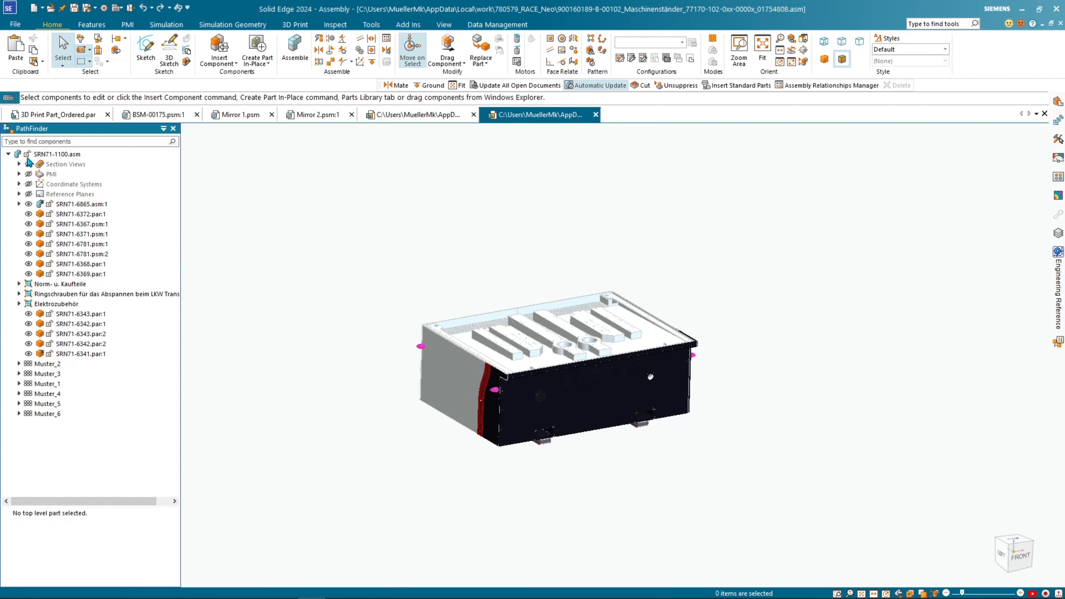
click(31, 143)
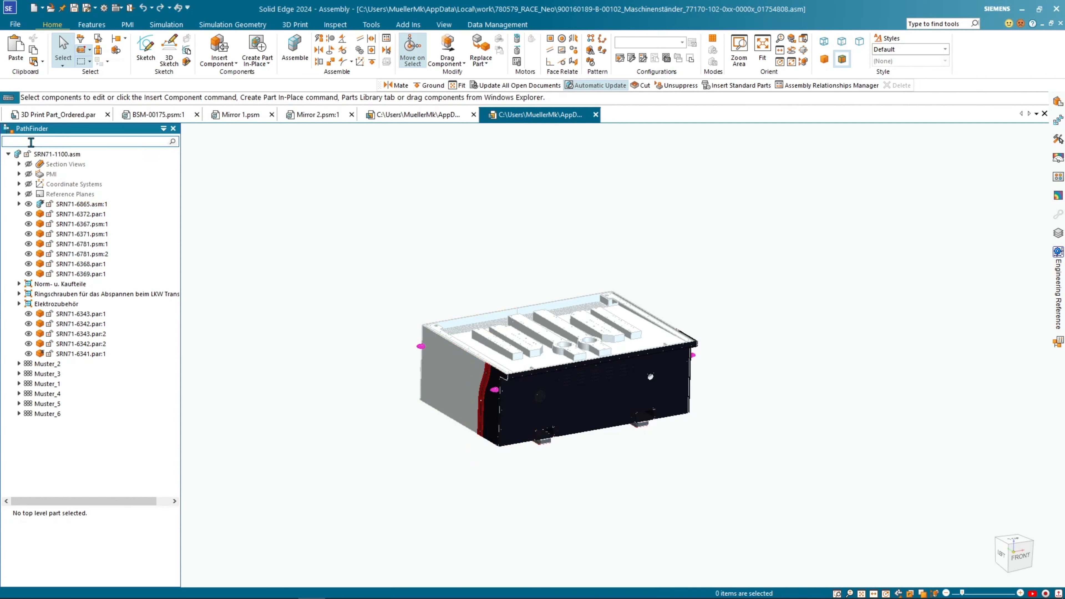
text(67)
key(Return)
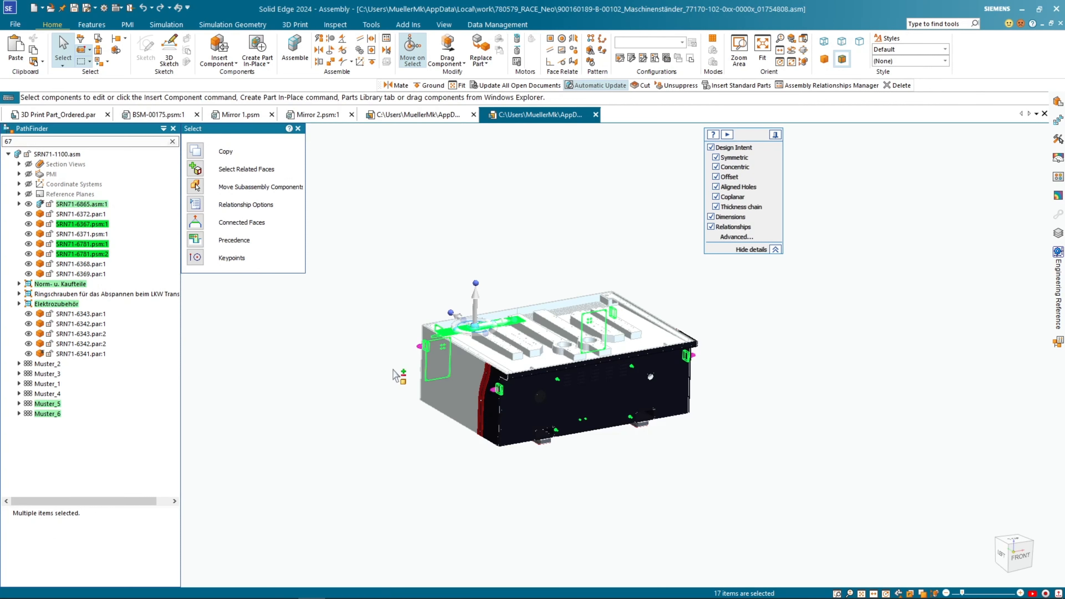
scroll(397, 375, down, 2)
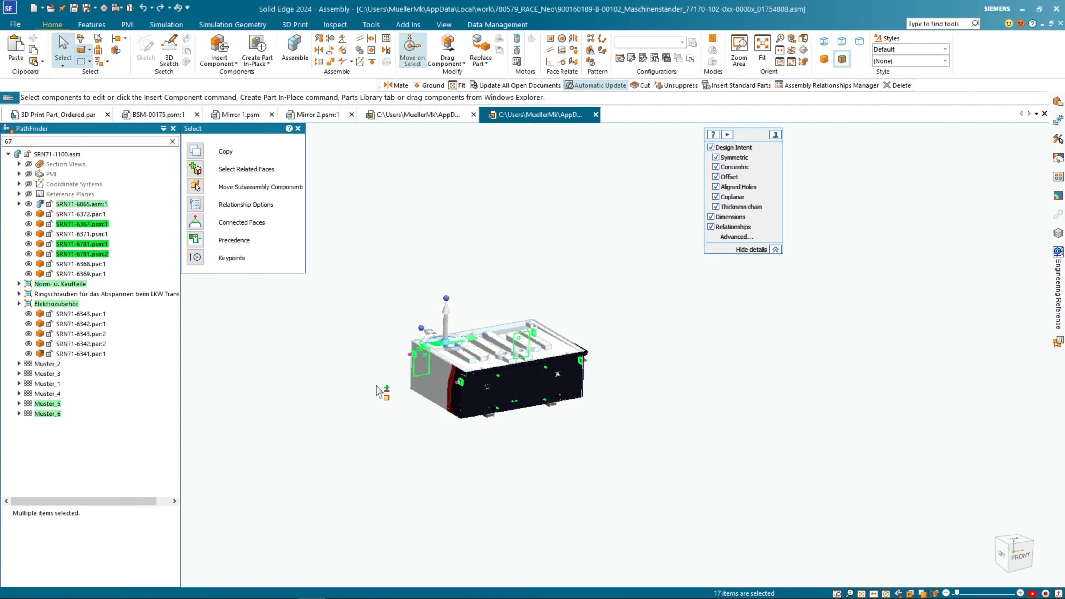
shift+middle_drag(351, 385, 346, 376)
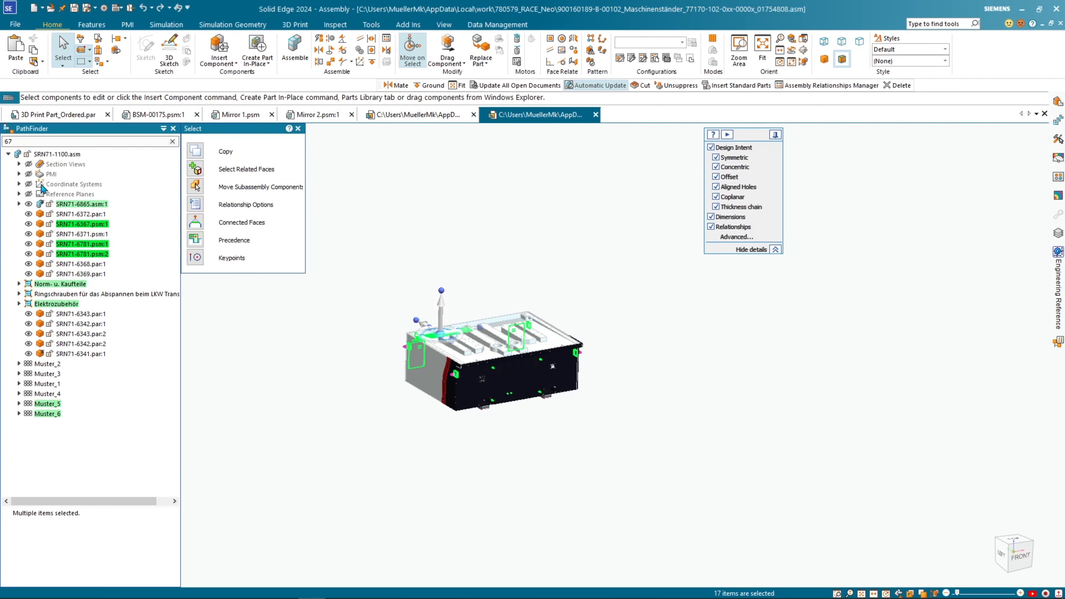
- Replace the component search term with "63" and move the Design Intent options clear of the highlighted model
click(36, 142)
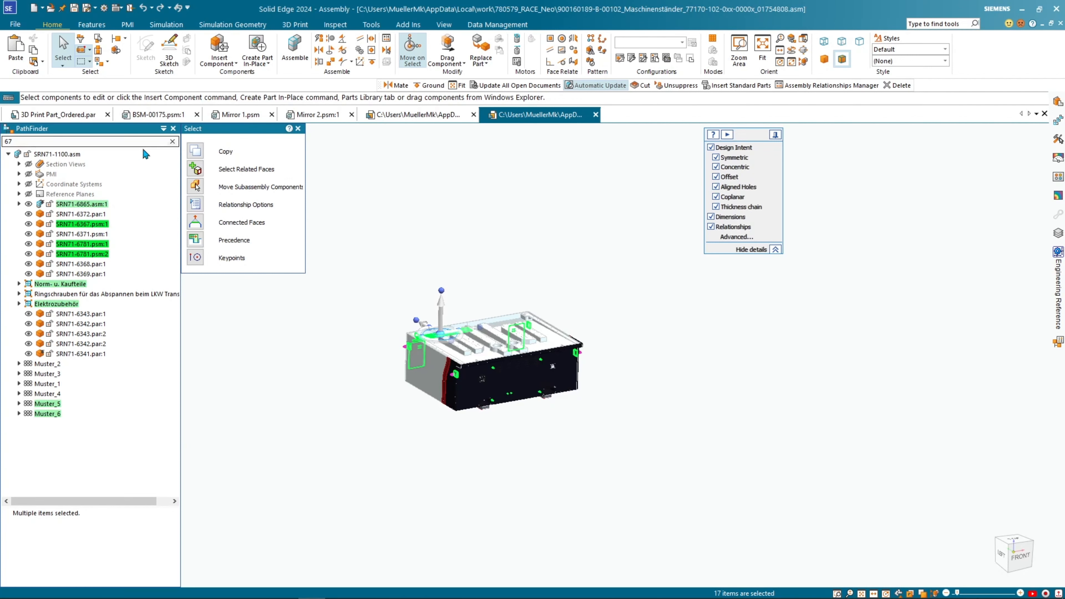
click(173, 143)
text(53)
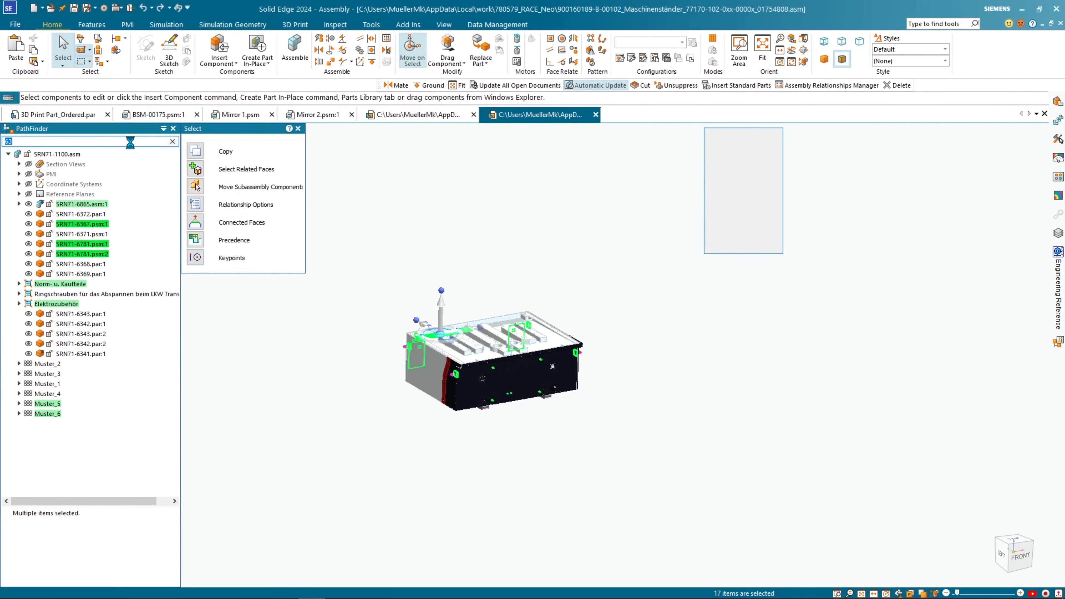
scroll(407, 398, up, 3)
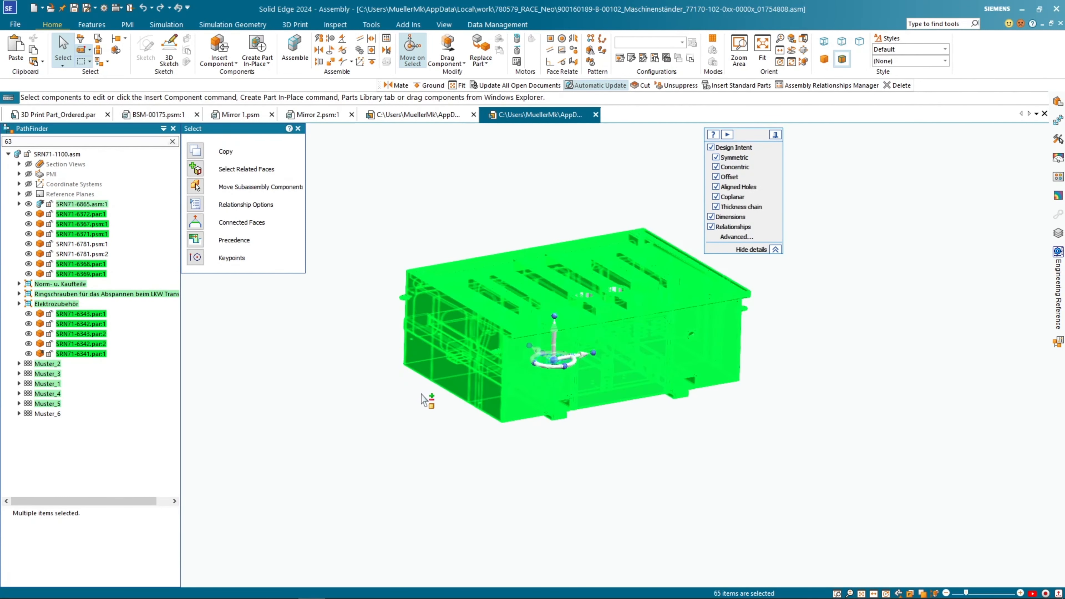
scroll(587, 235, up, 3)
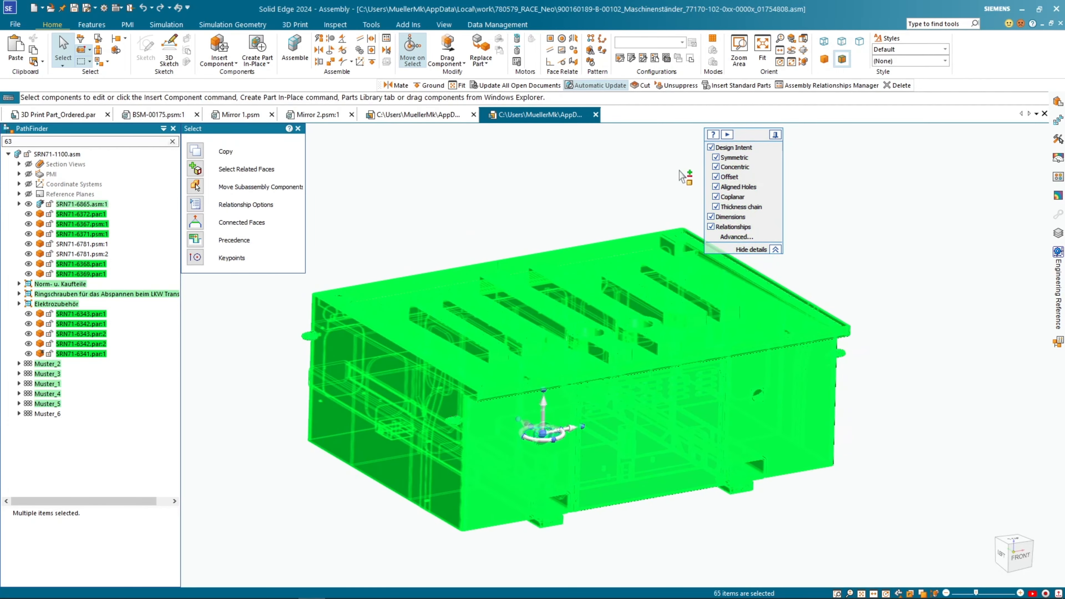
drag(747, 135, 995, 137)
scroll(445, 423, down, 3)
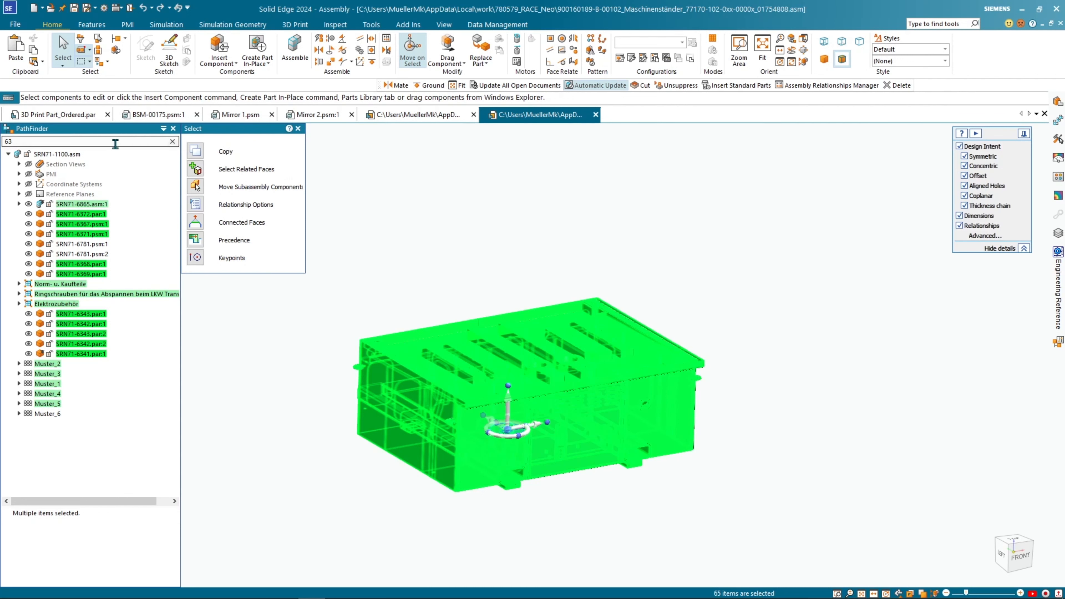
- Refine the component search with a wildcard to "63*5"
click(80, 142)
text(*5)
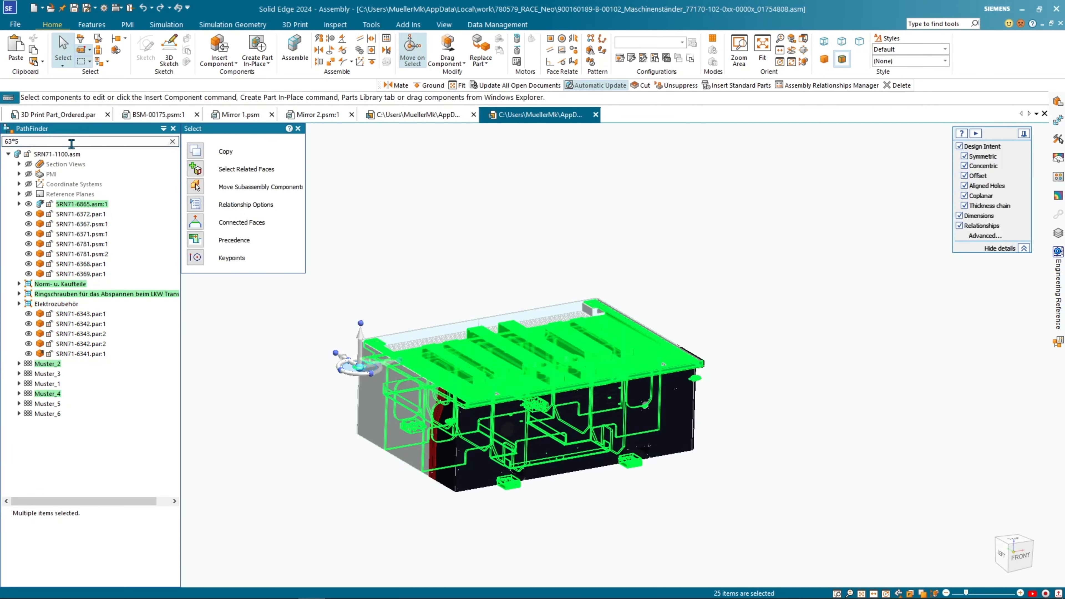
scroll(373, 450, up, 2)
- Examine the highlighted search matches inside subassembly SRN71-6865.asm and inside Element_2 of pattern Muster_2
click(19, 205)
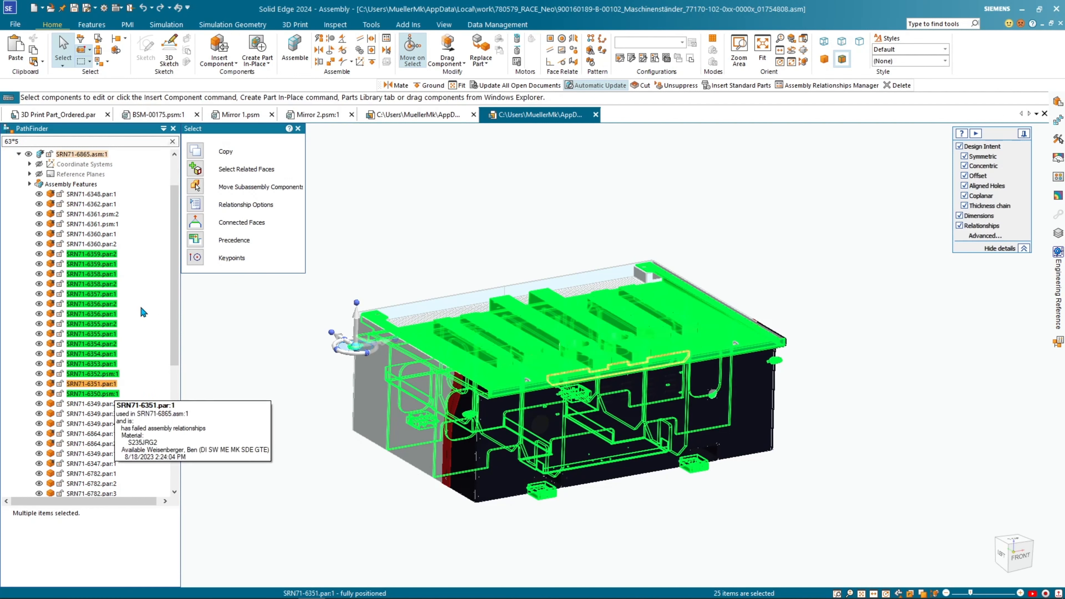
click(29, 184)
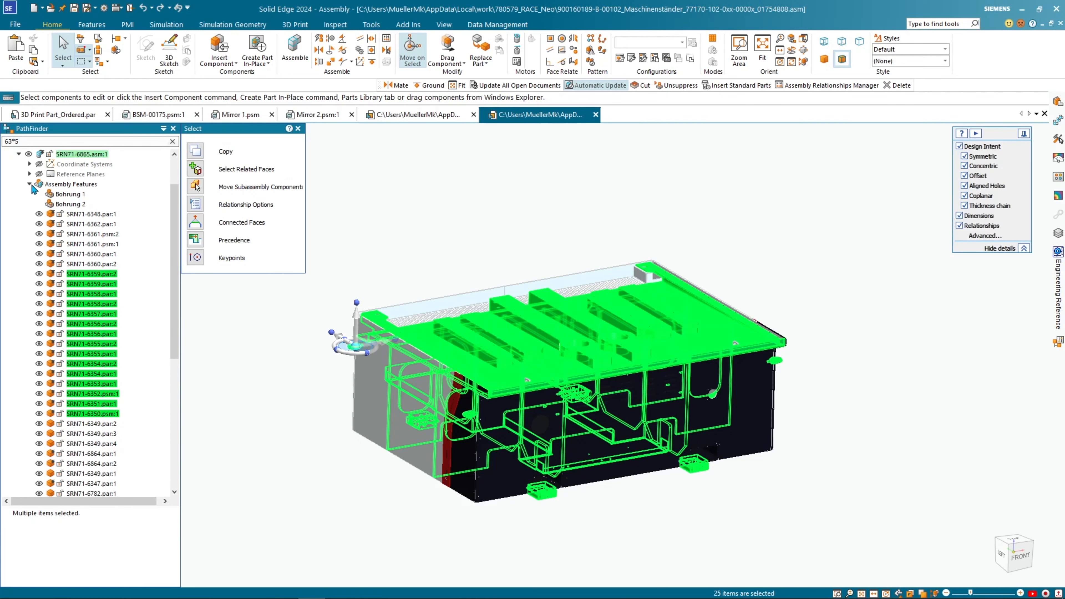
click(29, 184)
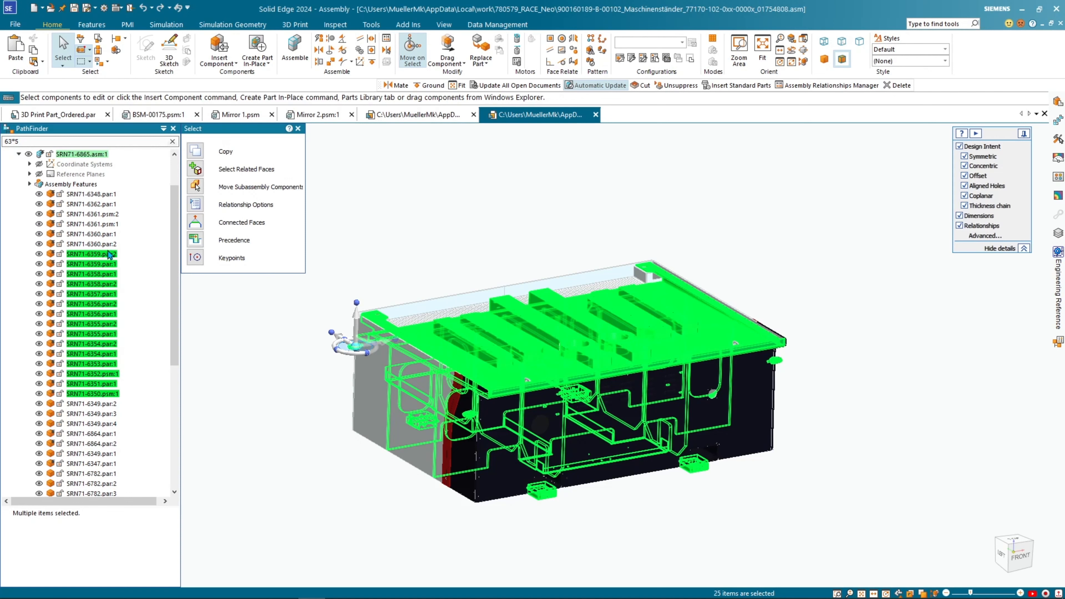
scroll(105, 251, down, 8)
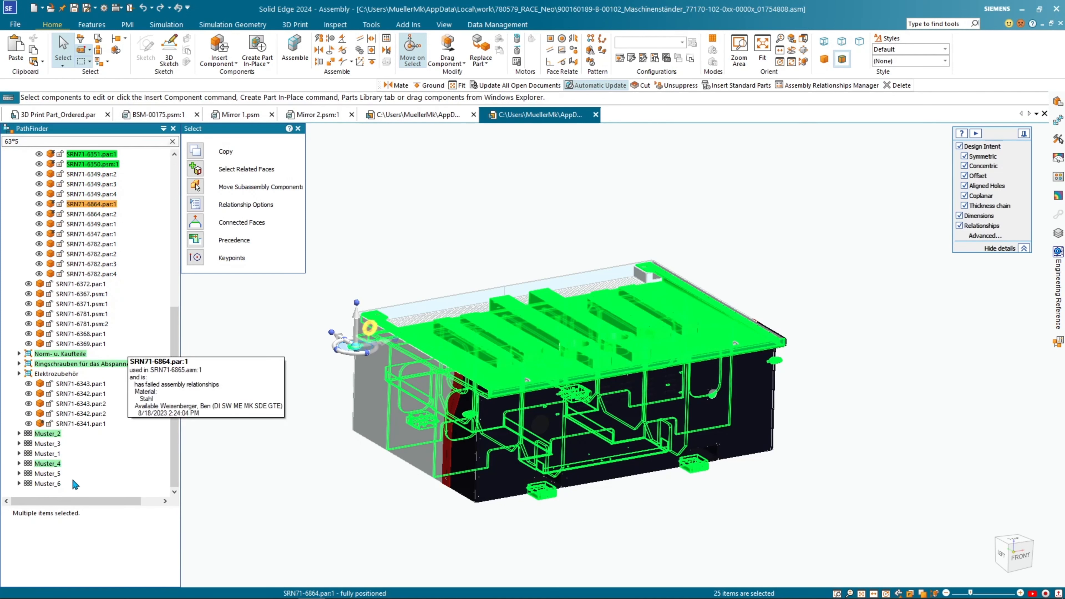
click(19, 434)
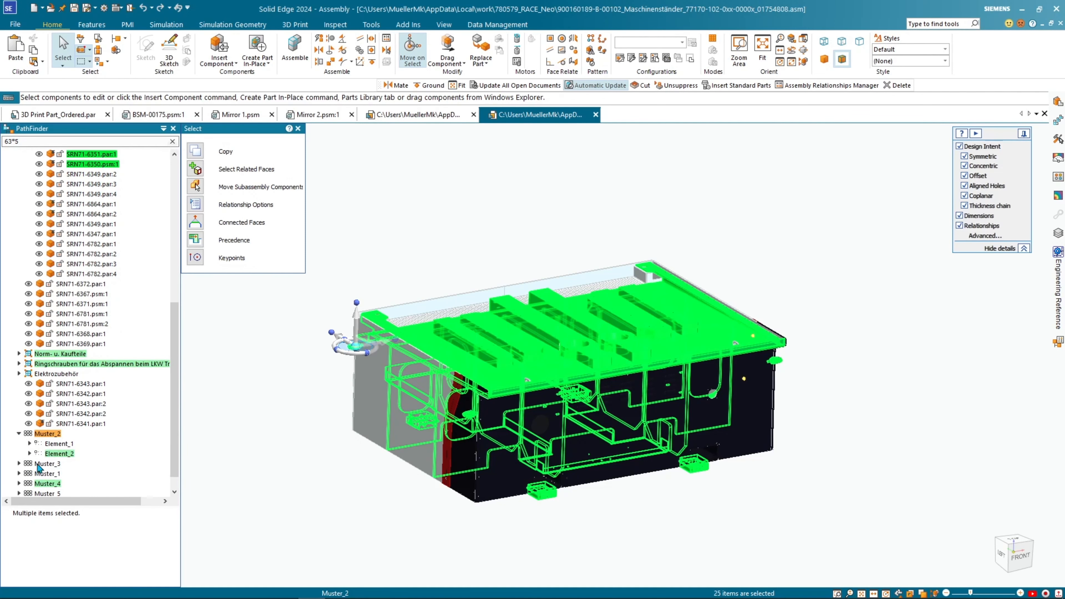
click(30, 453)
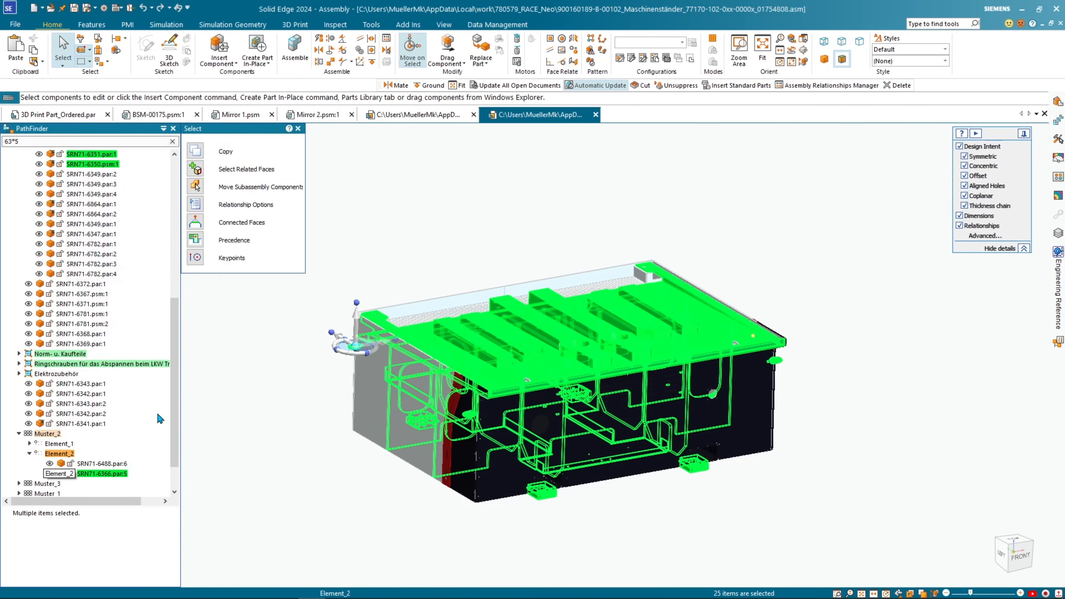
scroll(102, 447, down, 2)
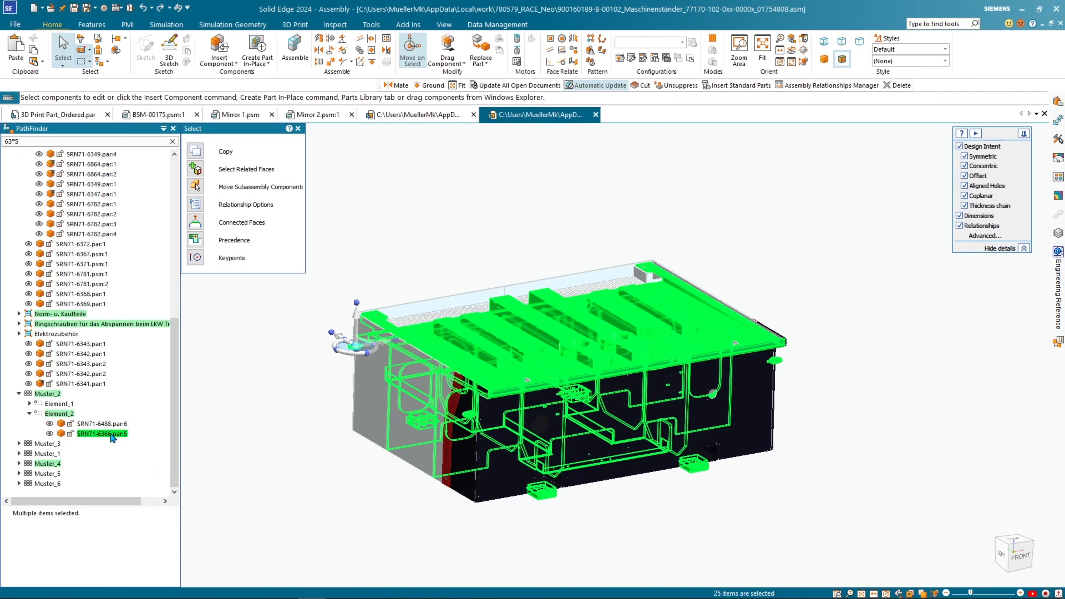
- Clear the wildcard search, search the components for "71" and collapse subassembly SRN71-6865.asm in the component tree
click(173, 141)
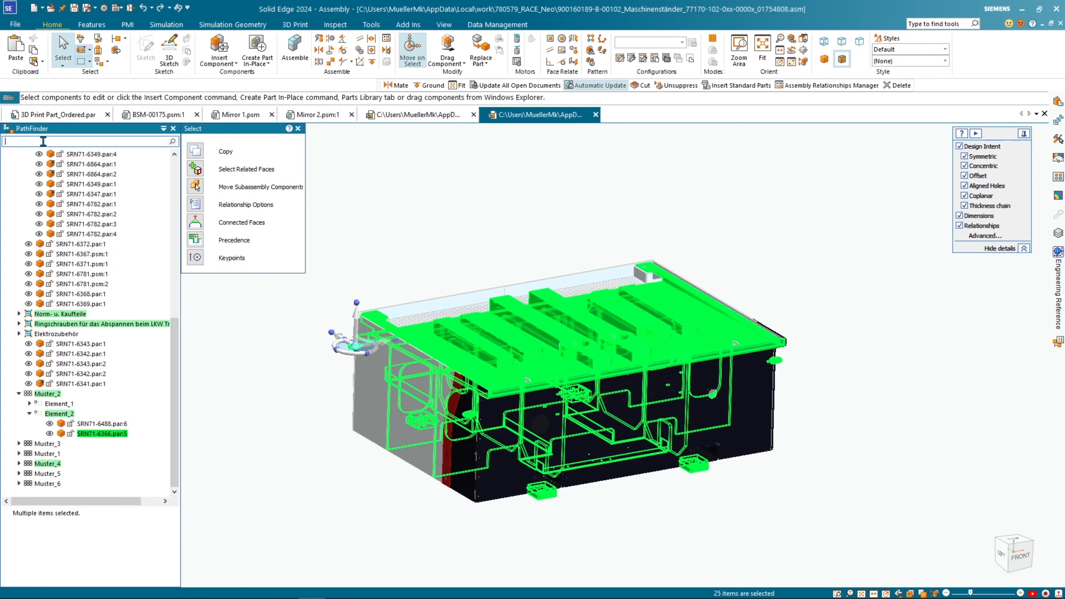
text(71)
key(Return)
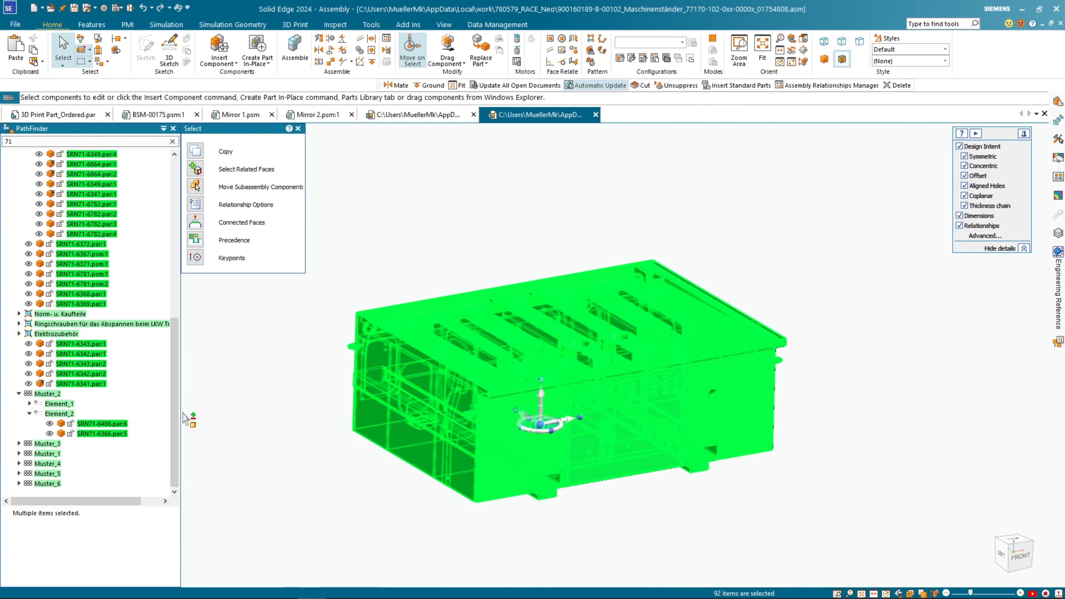
drag(176, 376, 173, 213)
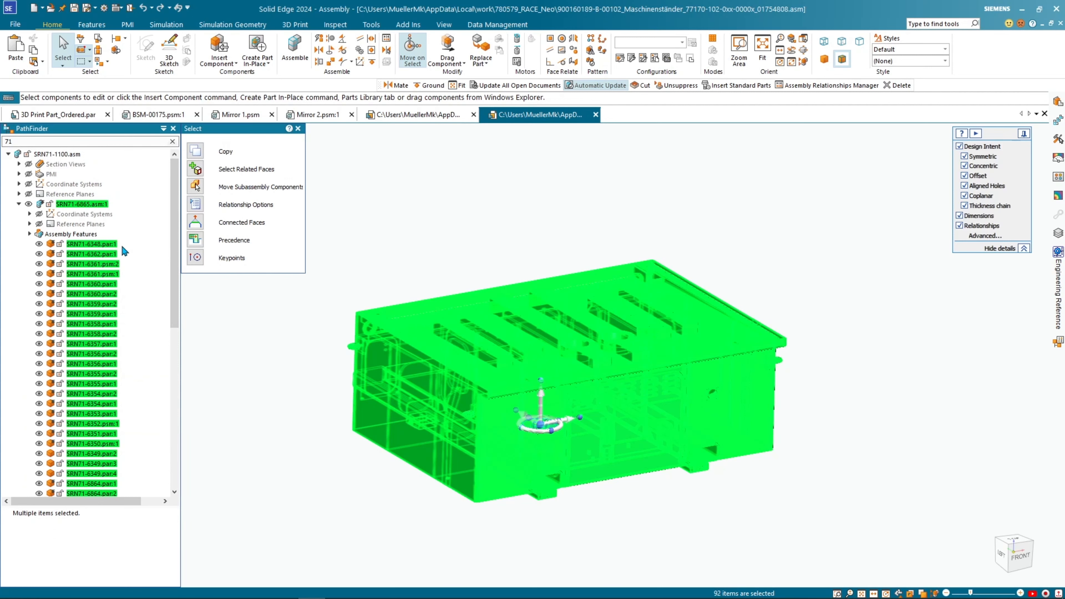
click(19, 204)
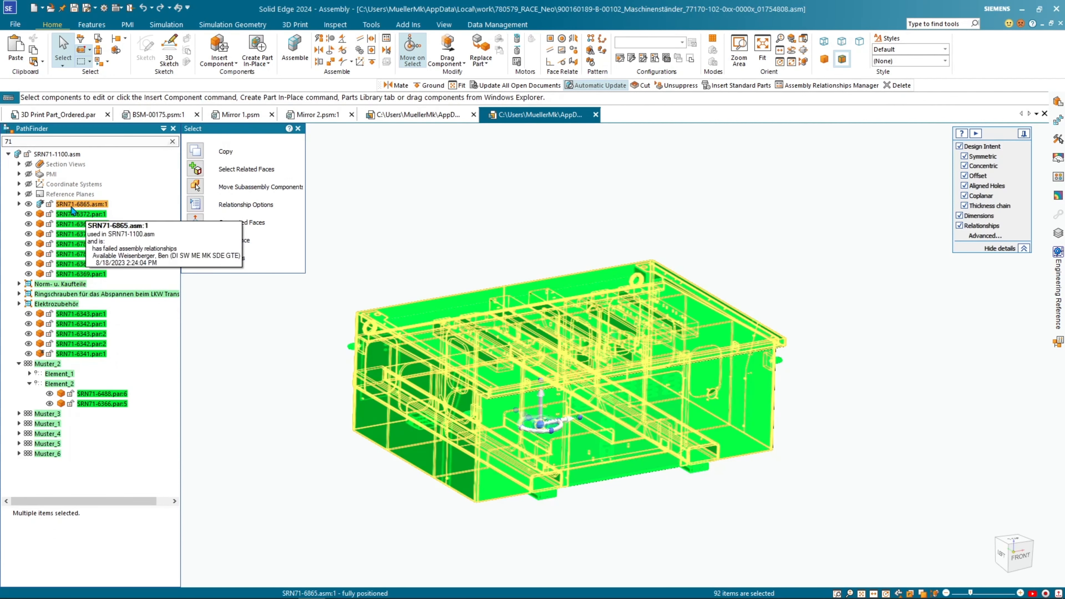
- Change the search term to "#71" and check which component in the tree matches
click(31, 140)
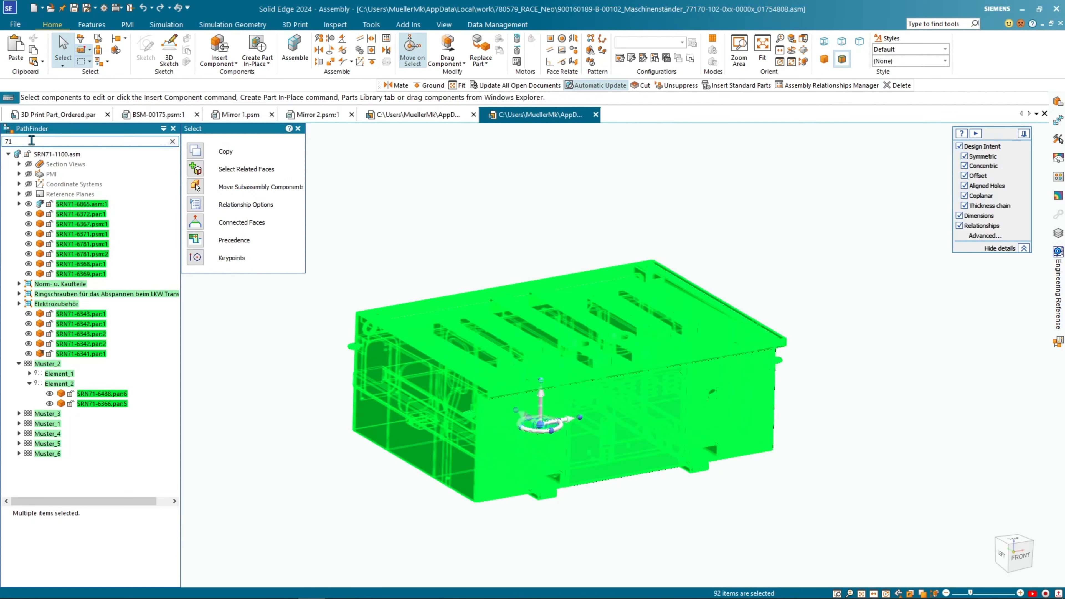
key(Home)
text(#)
key(Return)
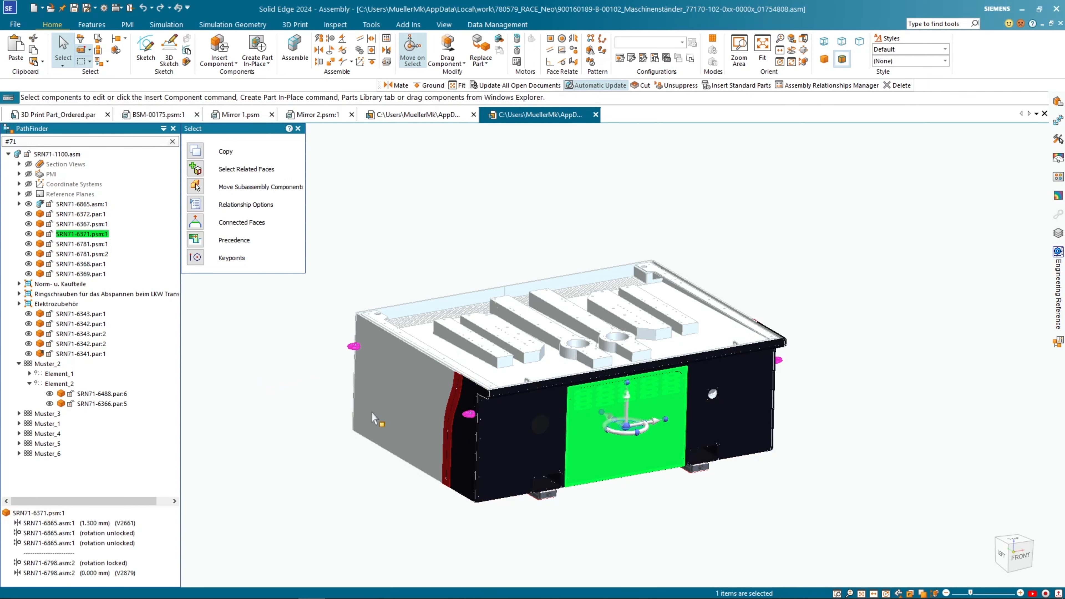
mouse_move(77, 239)
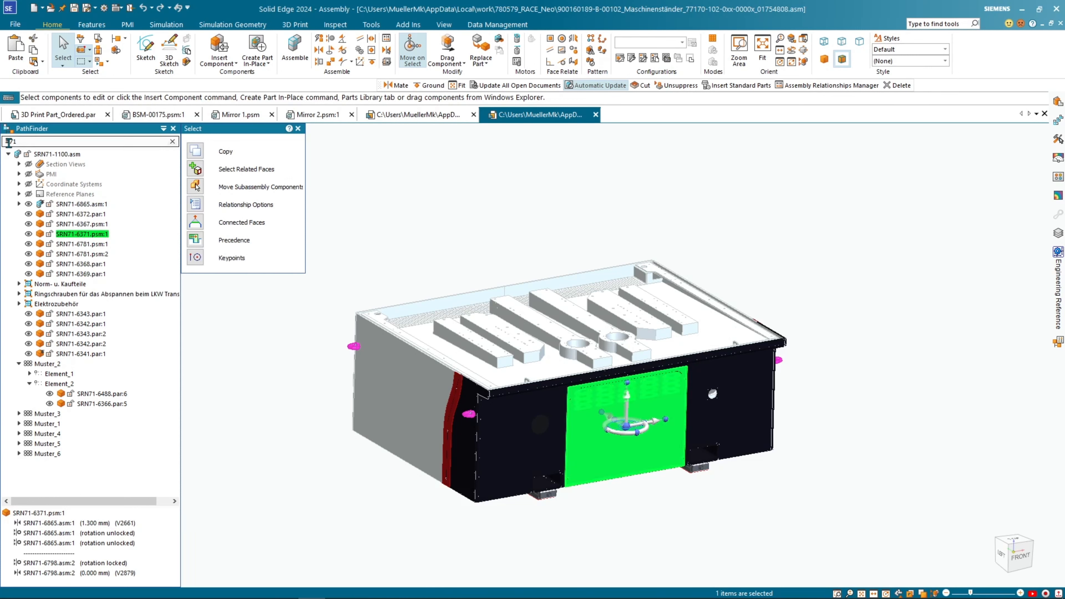
click(9, 143)
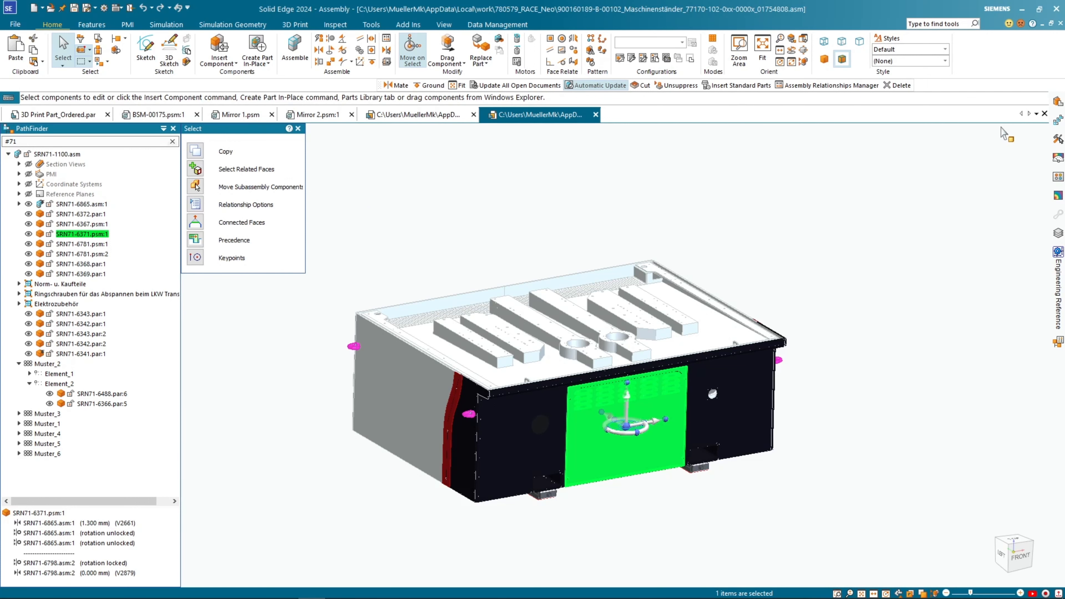
- Search the Parts Library folder 20-Enhanced Assembly Search for files matching "#64"
click(1058, 103)
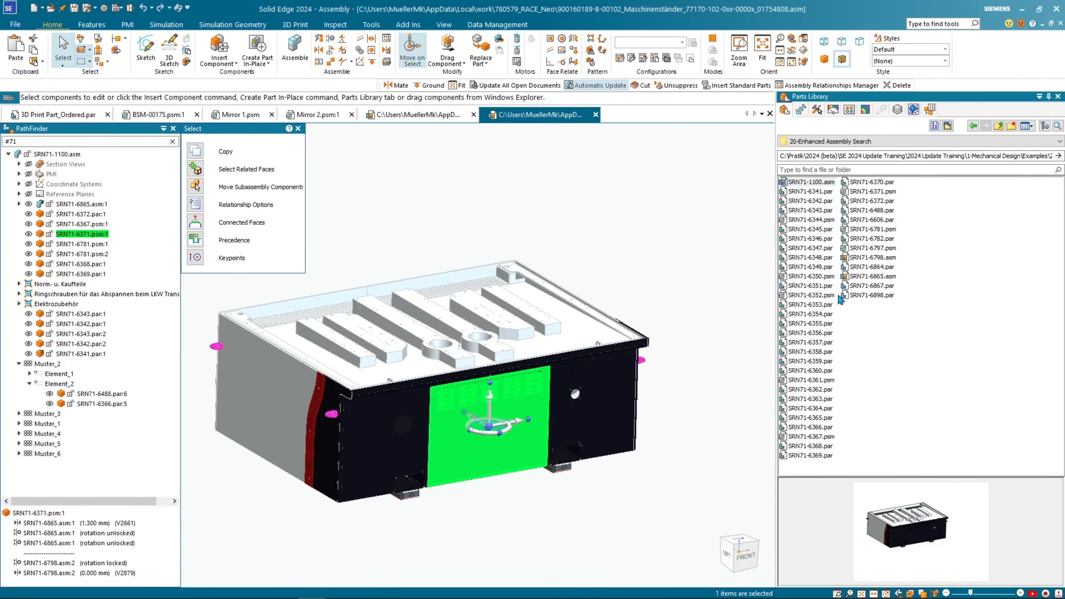
click(799, 169)
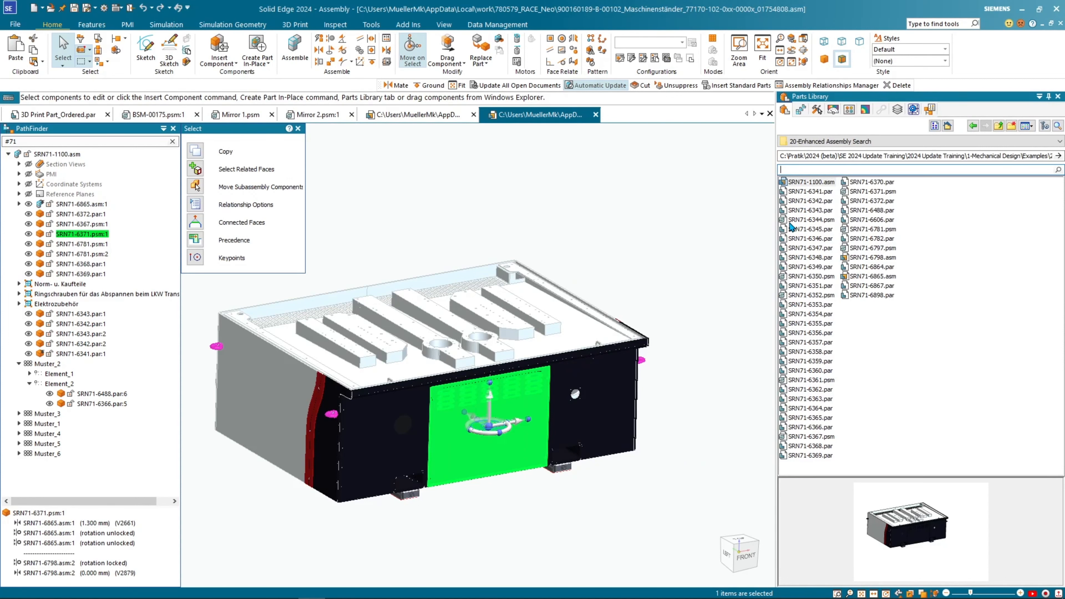
text(#64)
key(Return)
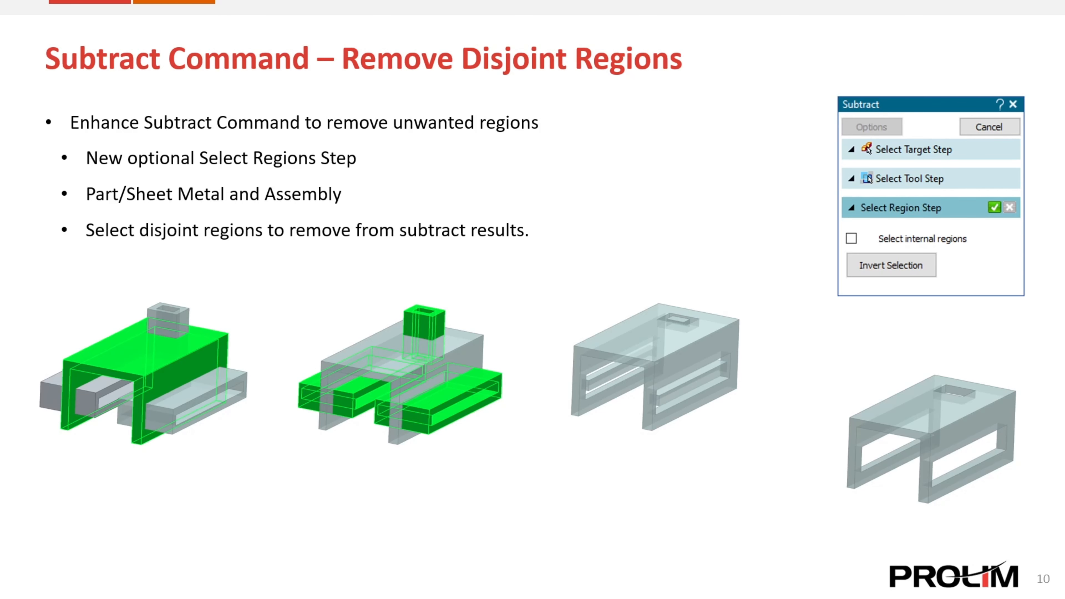
click(929, 534)
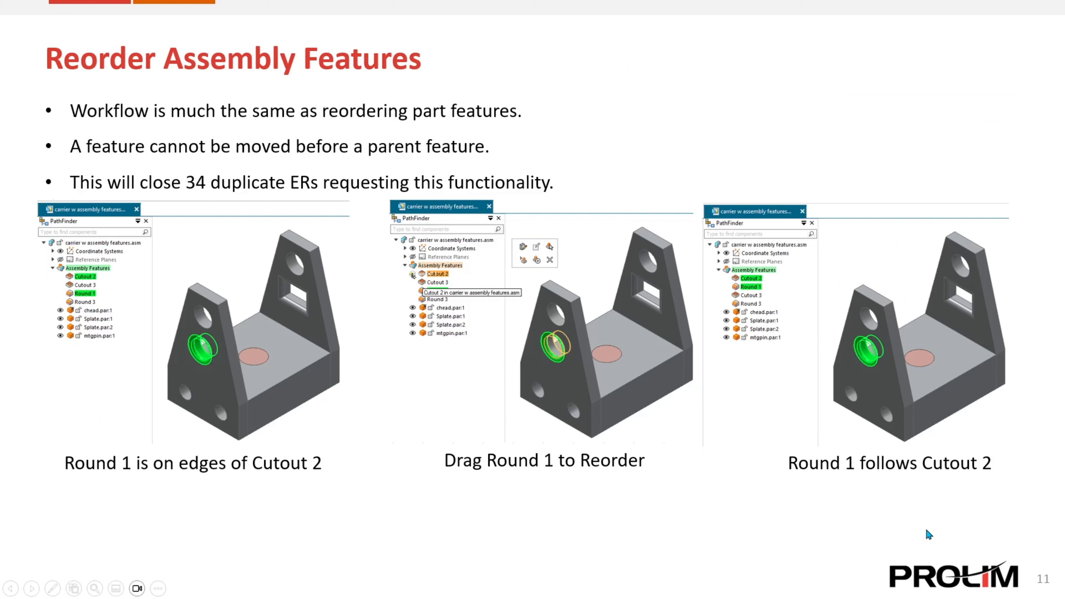
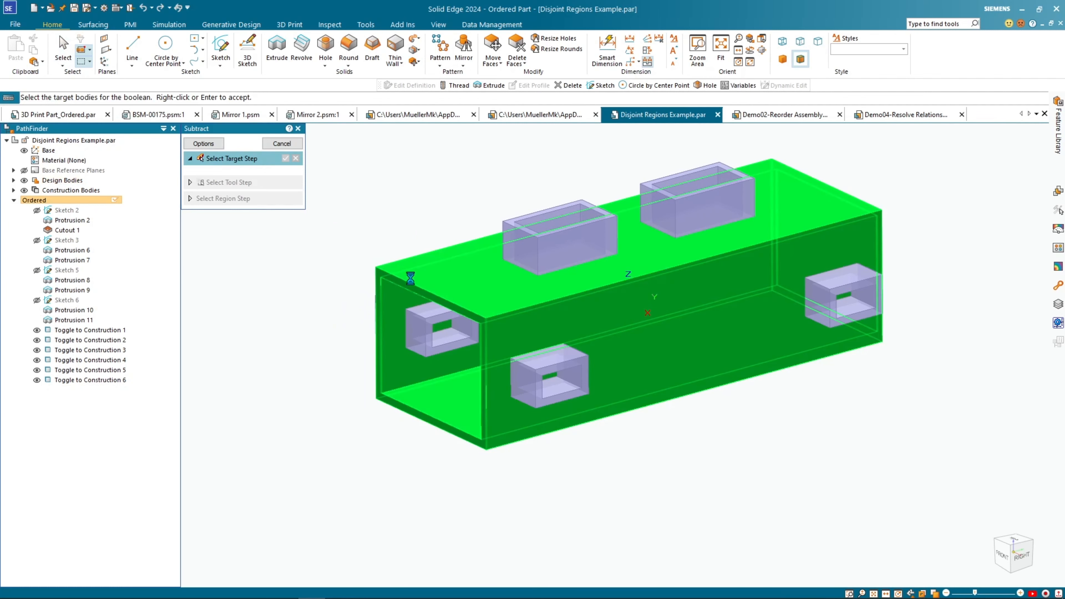
- Subtract all six hollow box-shaped tool bodies from the rectangular tube body
right_click(260, 354)
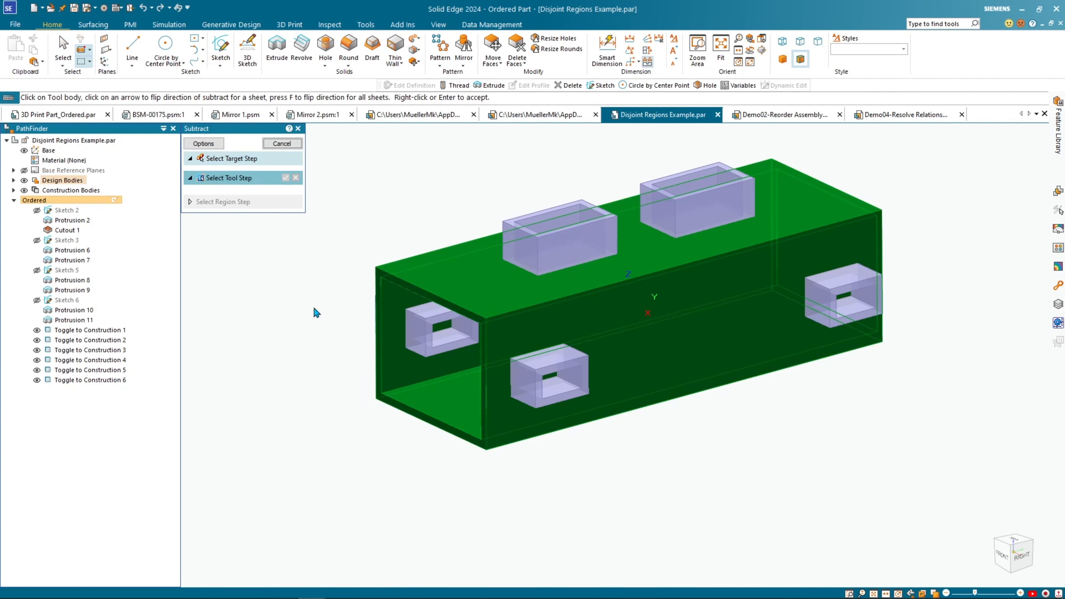
click(560, 257)
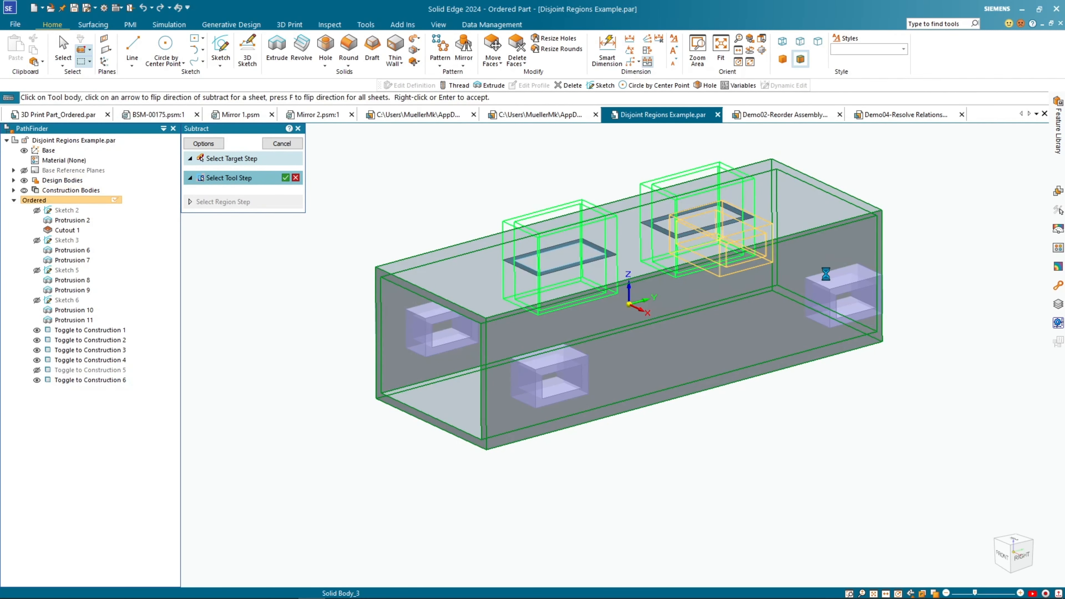
click(825, 272)
click(567, 373)
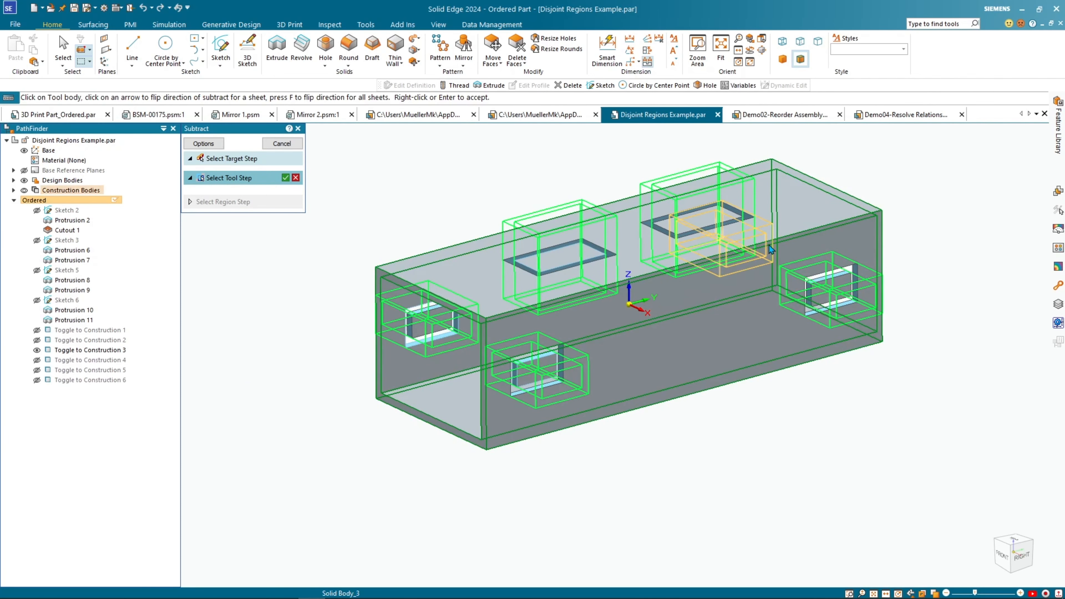
middle_drag(938, 194, 738, 298)
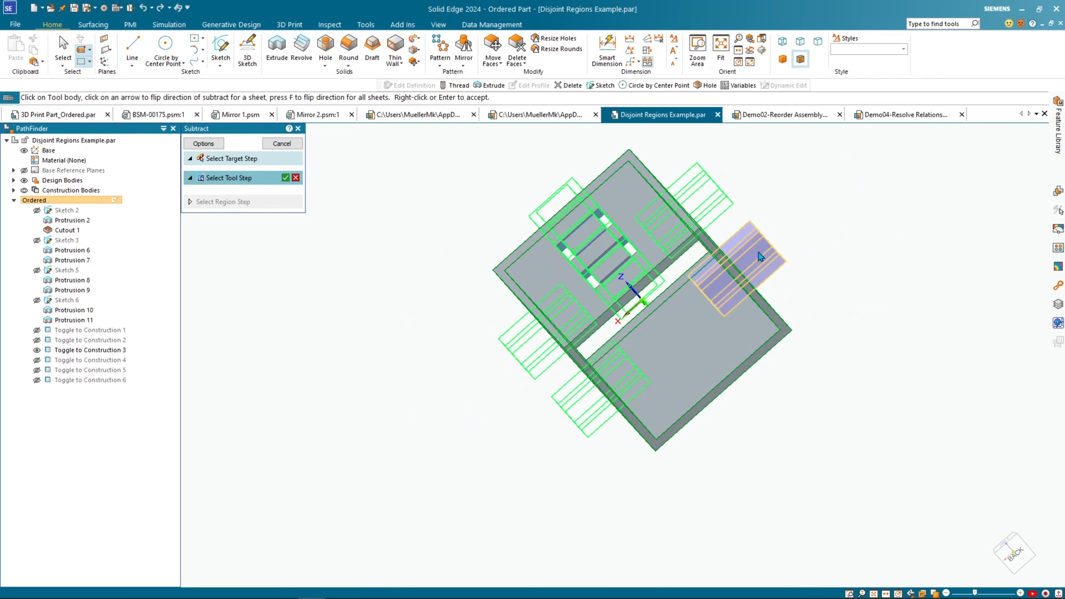
middle_drag(365, 335, 567, 282)
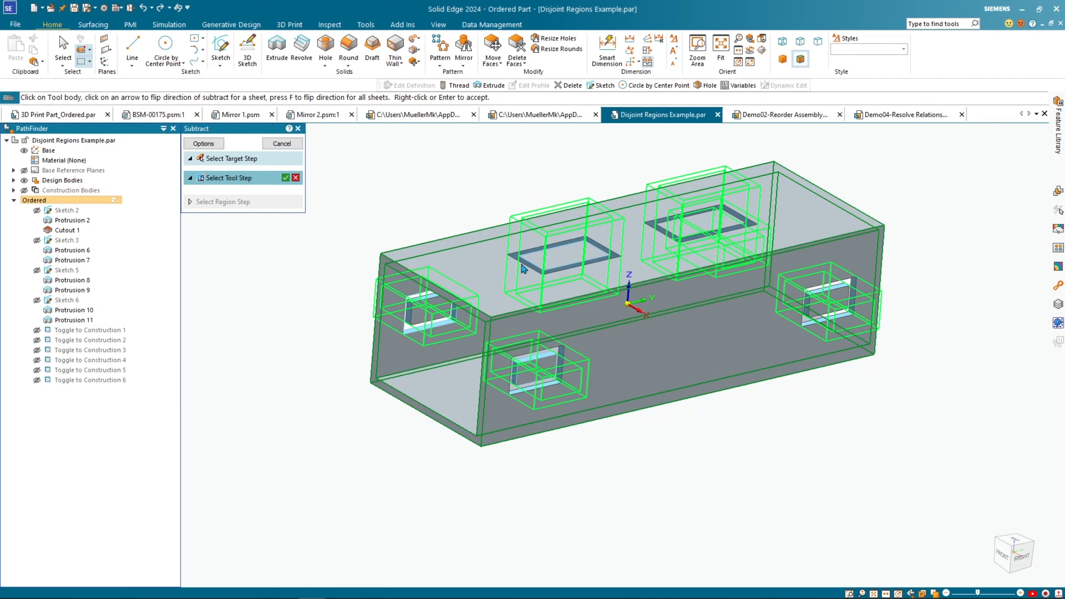
scroll(566, 267, up, 5)
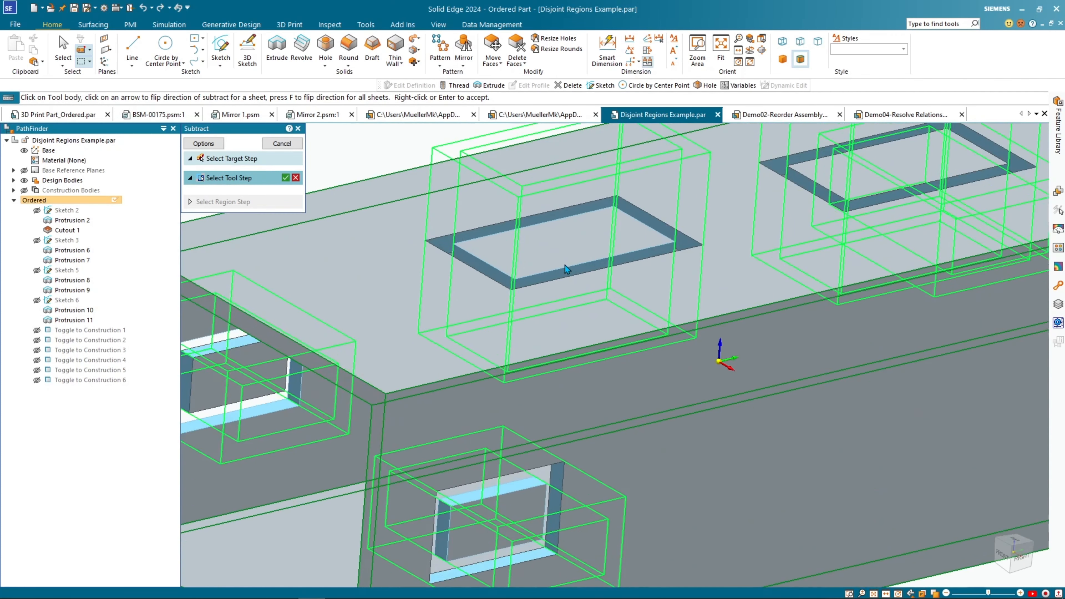
click(287, 179)
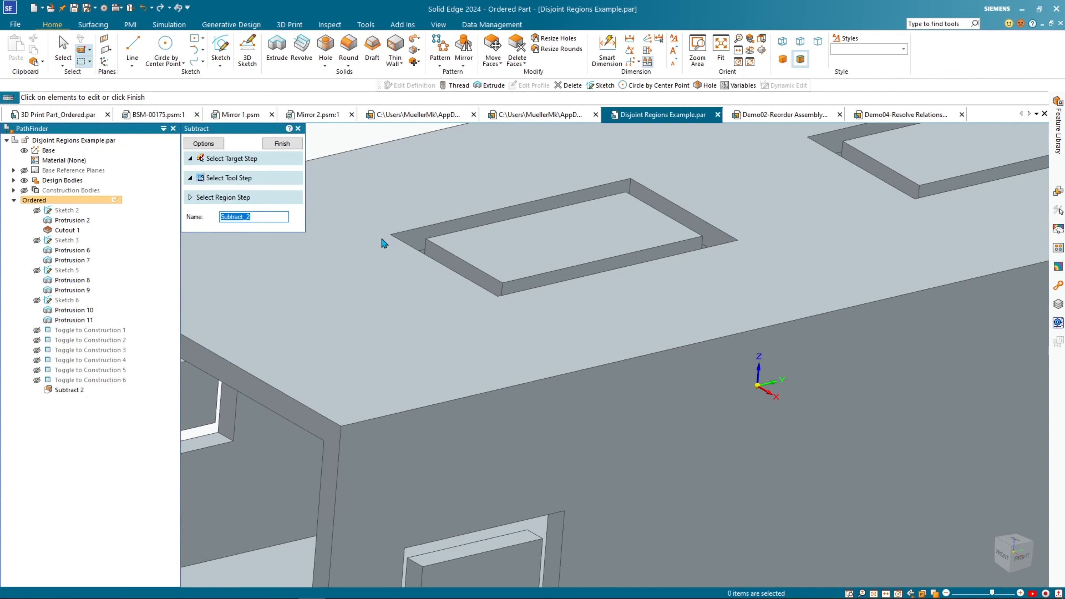
- Remove the disjoint pieces left inside the tube's openings by including internal regions in the Subtract region selection, and finish the feature
scroll(533, 275, down, 5)
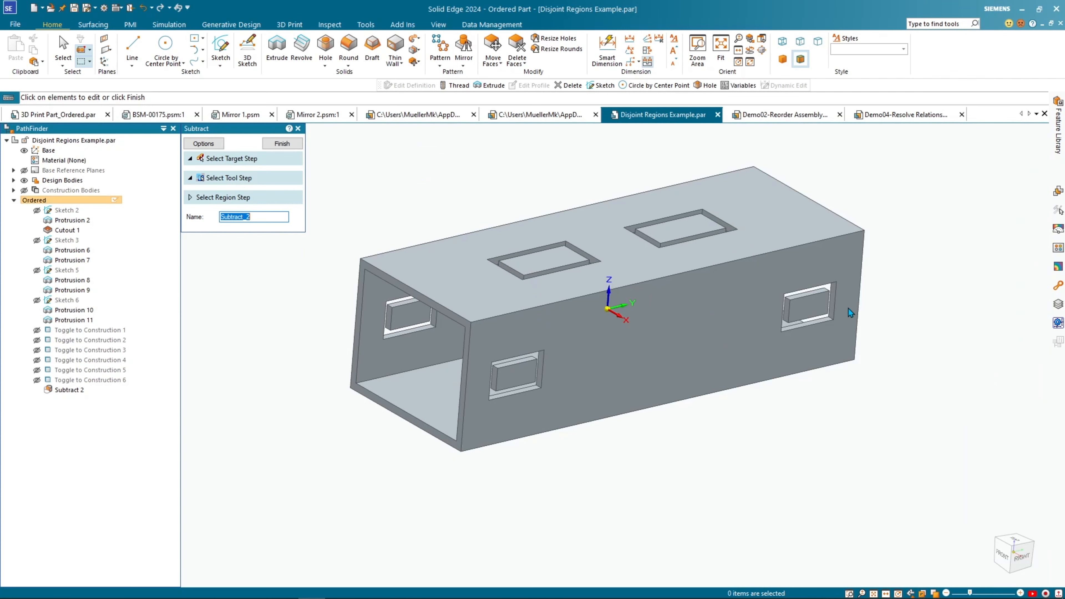
mouse_move(291, 314)
middle_down()
mouse_move(302, 295)
mouse_move(298, 306)
middle_up()
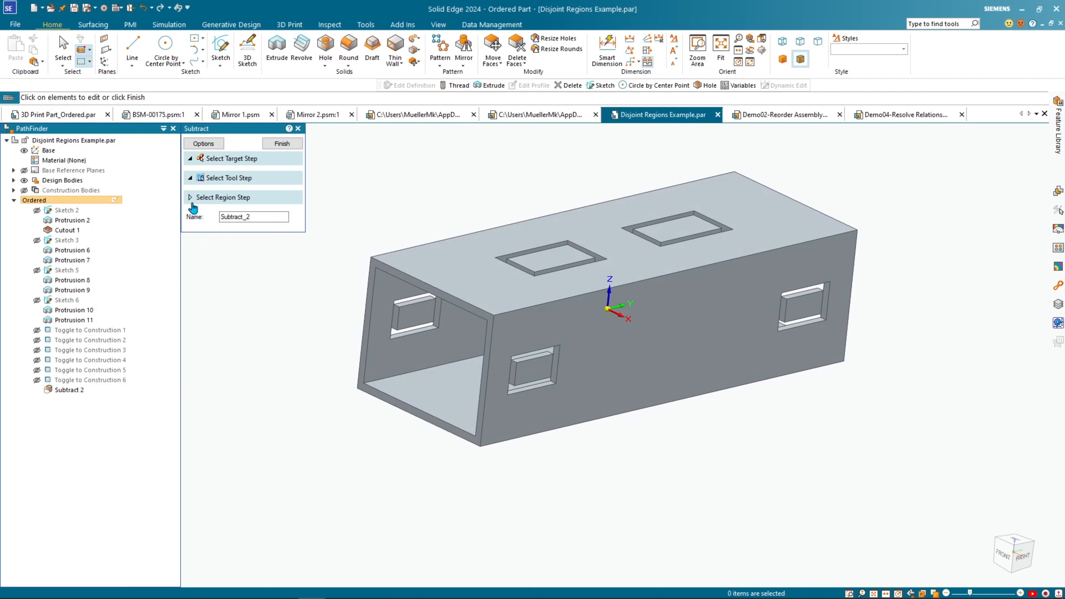
click(192, 203)
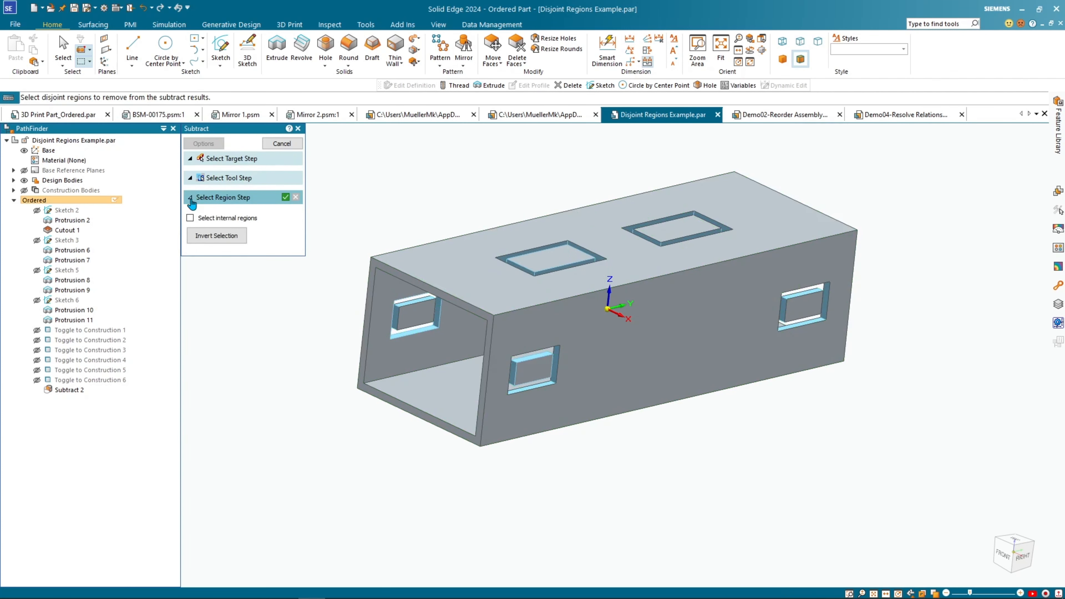
click(190, 219)
mouse_move(267, 381)
middle_down()
mouse_move(385, 340)
mouse_move(264, 359)
mouse_move(250, 388)
middle_up()
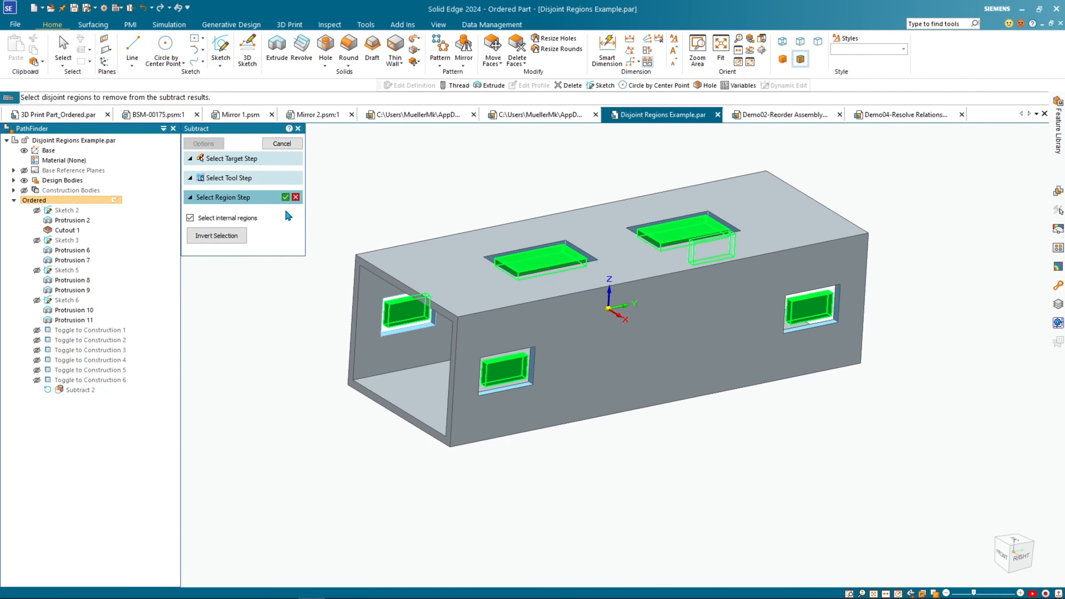
click(285, 198)
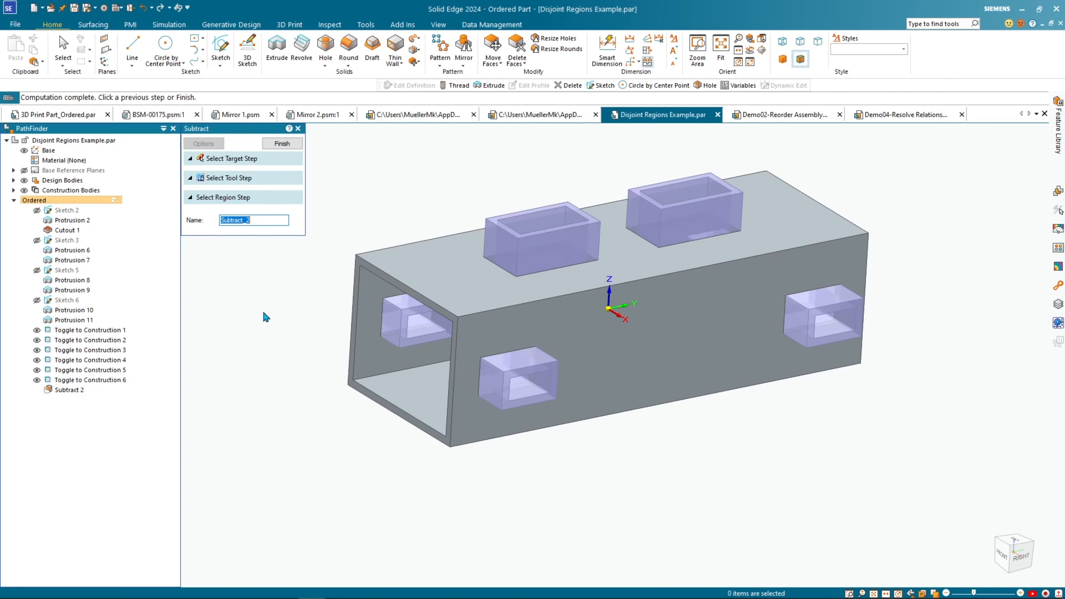
click(283, 163)
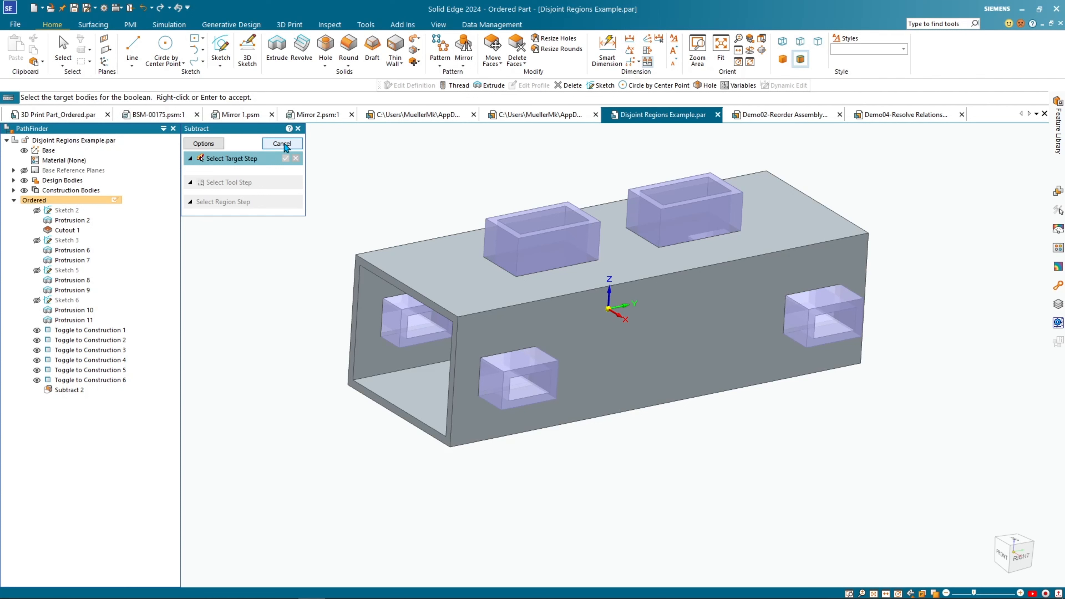
- Hide the construction bodies and exit the Subtract command
click(24, 190)
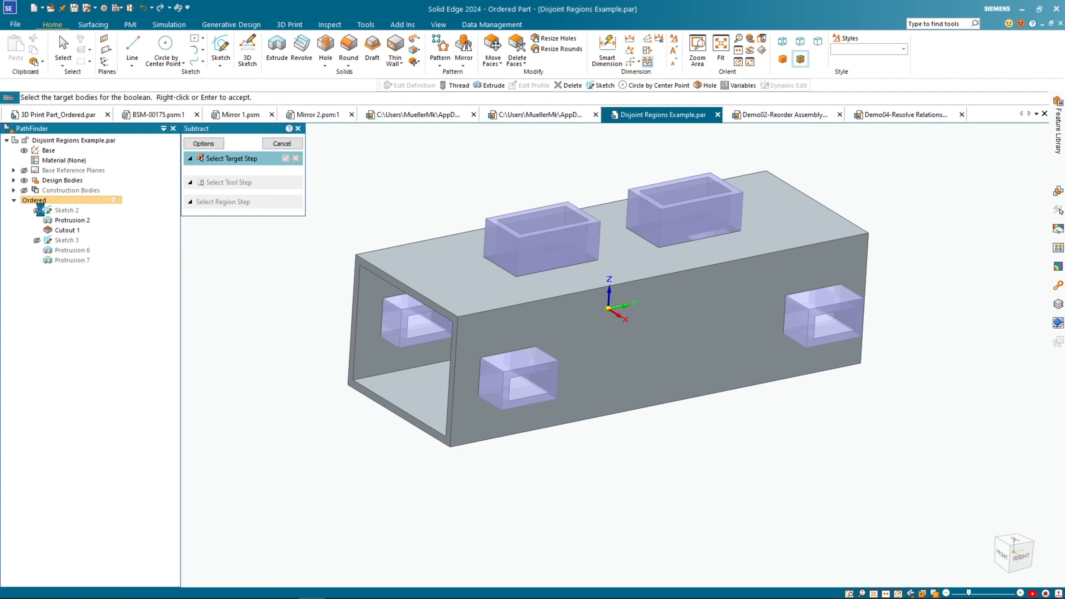
click(282, 143)
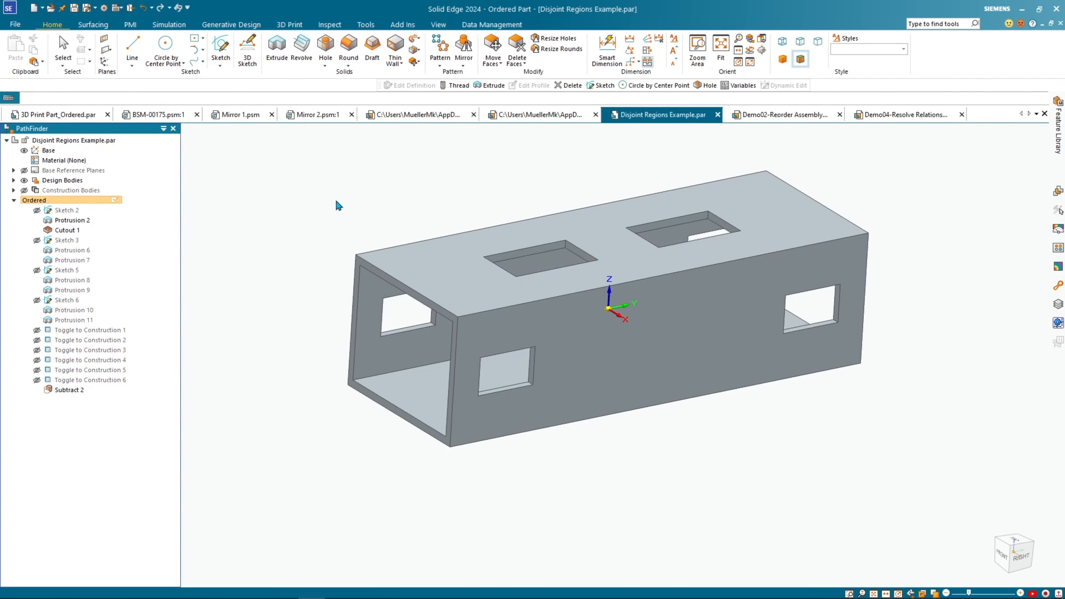
mouse_move(434, 283)
middle_down()
mouse_move(499, 237)
mouse_move(447, 282)
mouse_move(427, 272)
middle_up()
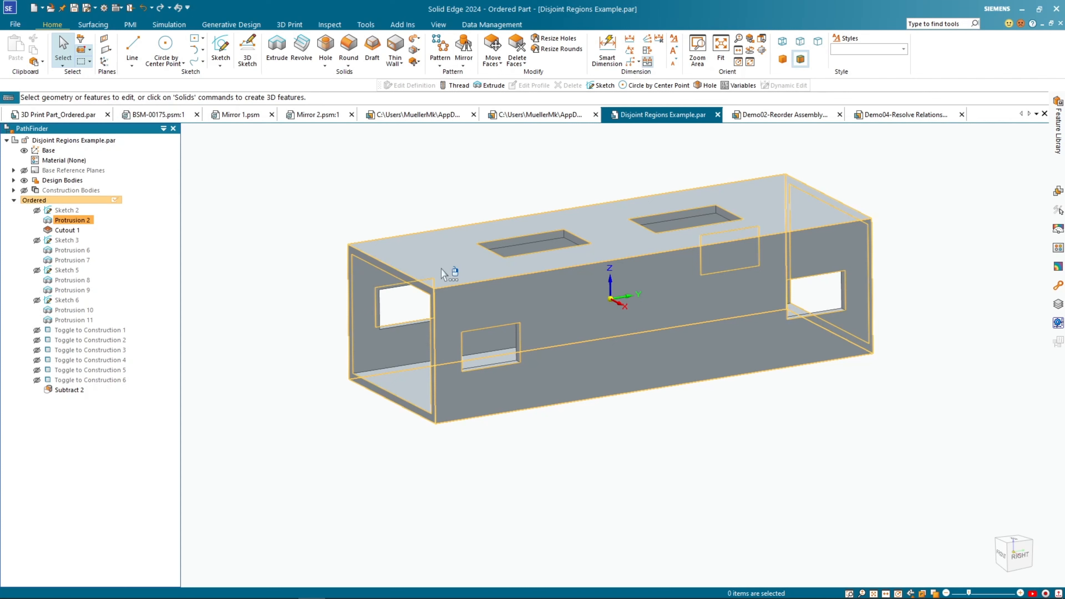
- Switch to Demo02-Reorder Assembly Features.asm and expand its Assembly Features group in the component tree
click(749, 116)
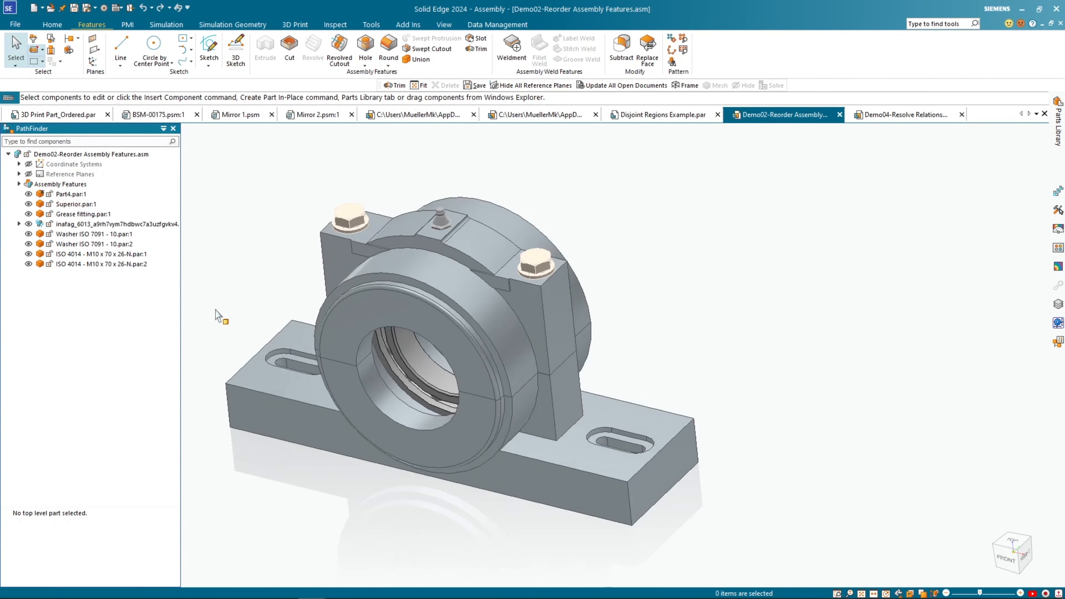
shift+middle_drag(221, 312, 338, 292)
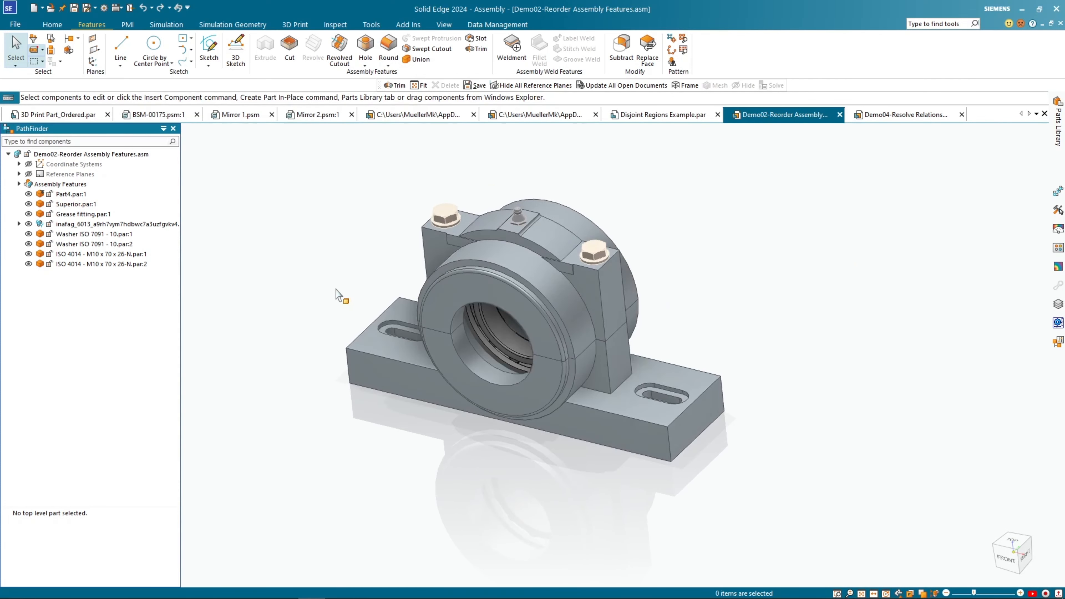
click(19, 184)
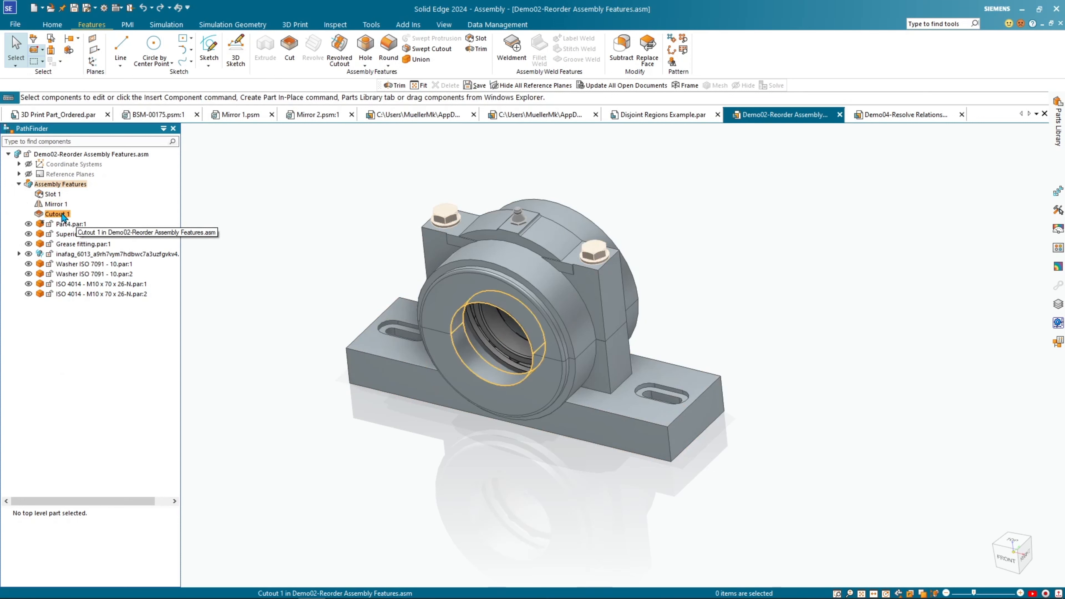
- Round the base plate's vertical corner edges with a 5 mm radius, created as an assembly feature
click(388, 66)
click(403, 75)
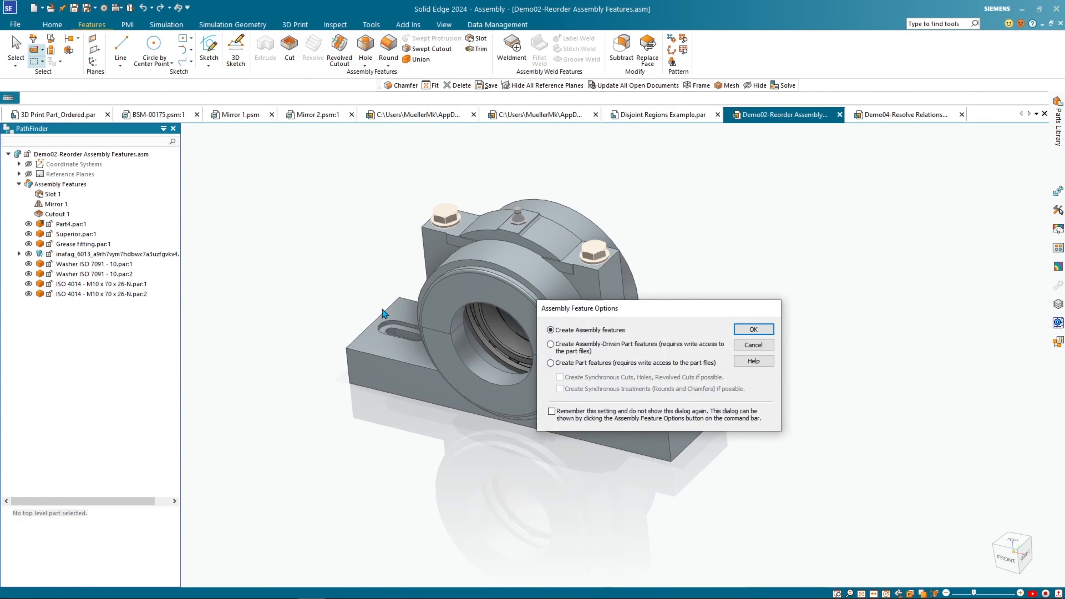
drag(665, 310, 795, 187)
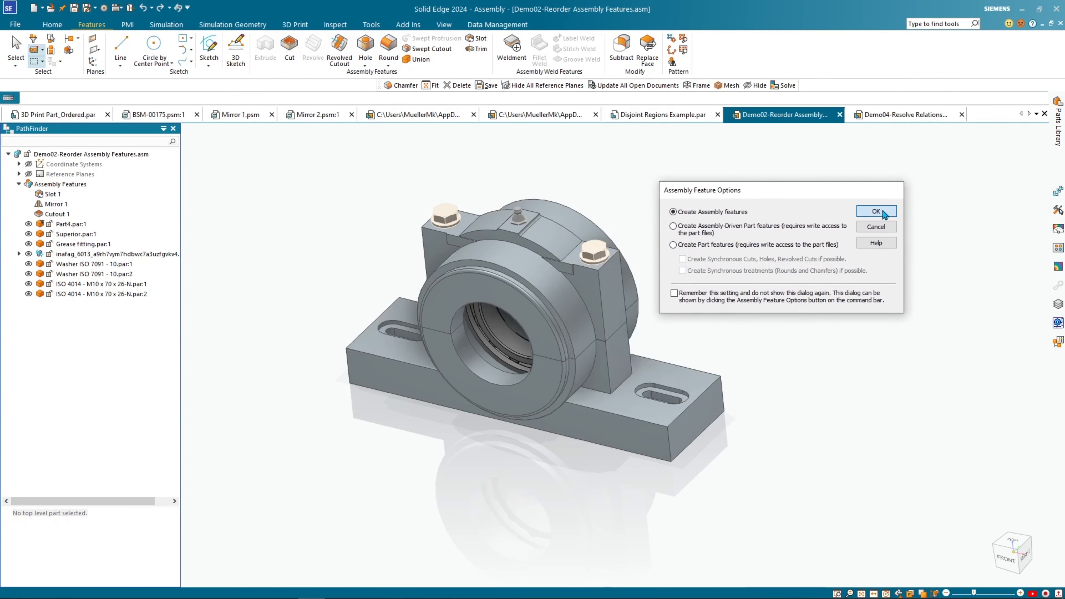
click(884, 206)
click(350, 367)
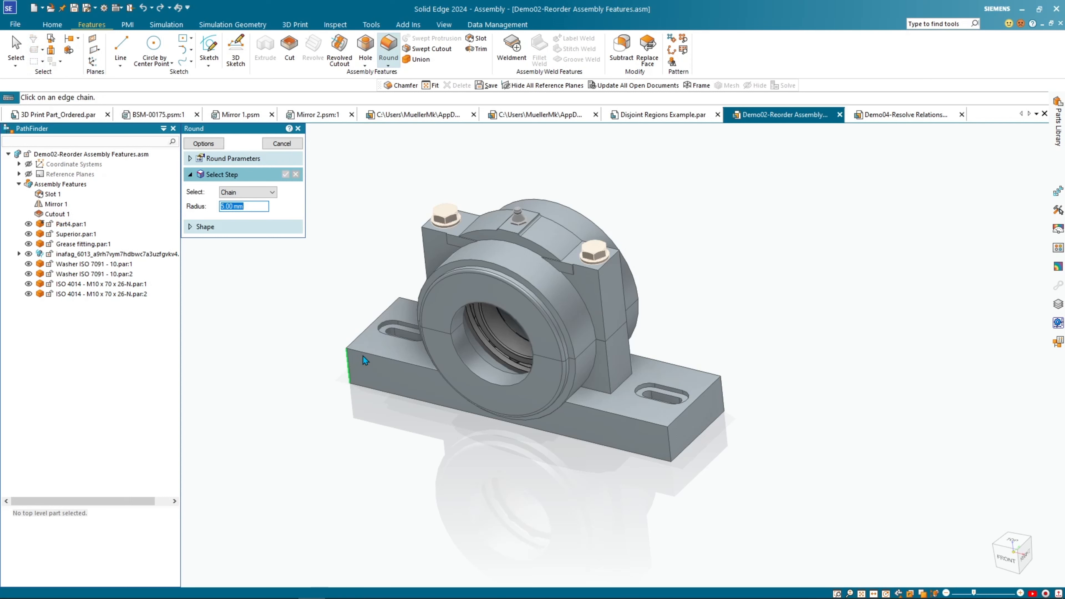
click(402, 310)
click(668, 441)
right_click(310, 257)
click(291, 142)
click(282, 143)
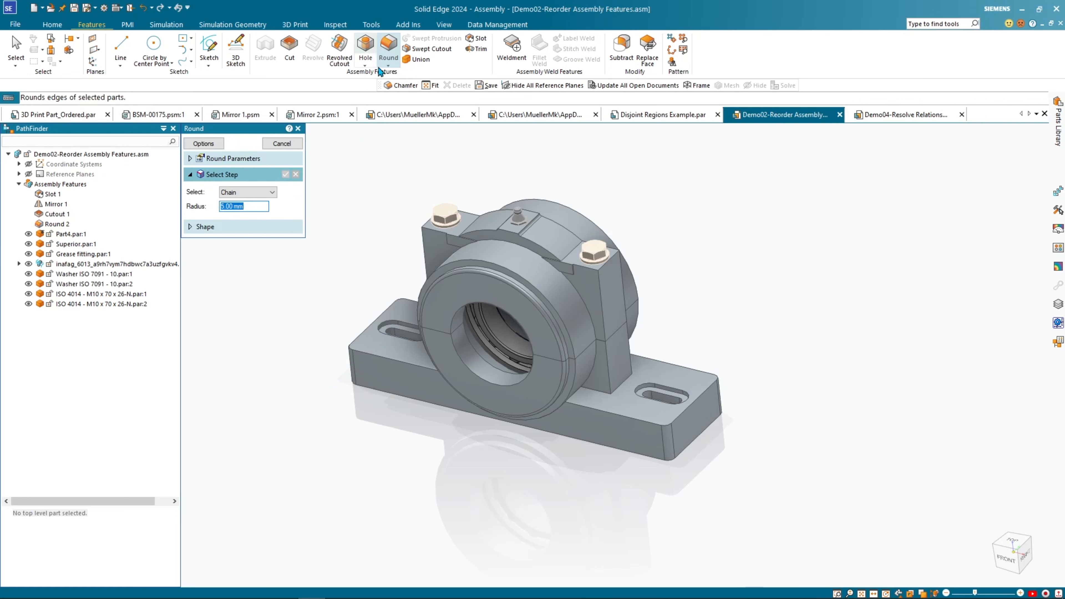
- Start a chamfer as an assembly feature with a 3 mm setback and select the front edge of the bearing housing's bore
click(389, 66)
click(402, 87)
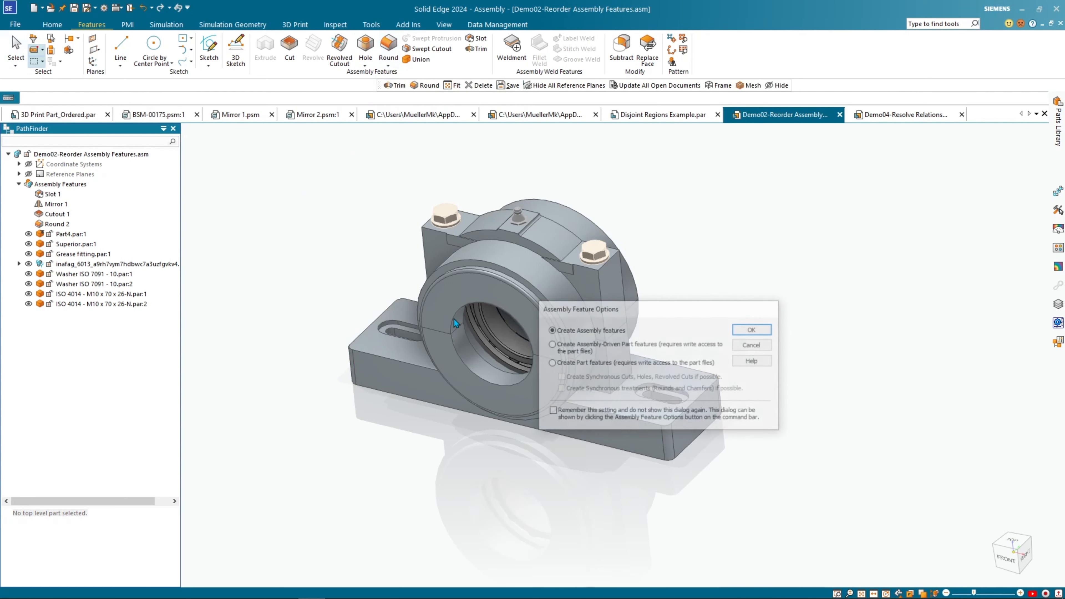
click(746, 329)
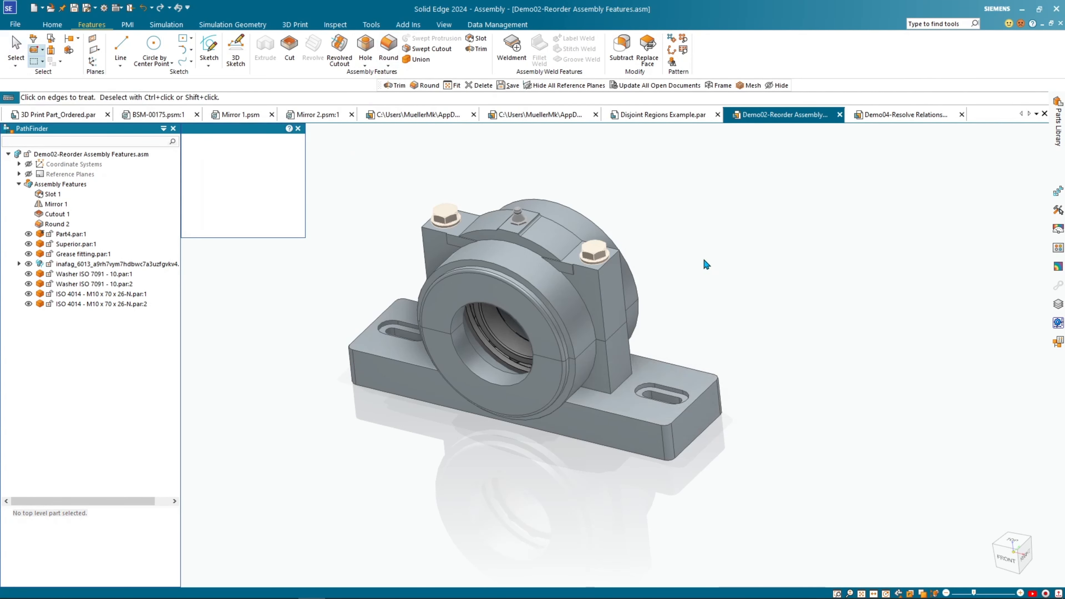
middle_drag(704, 263, 712, 209)
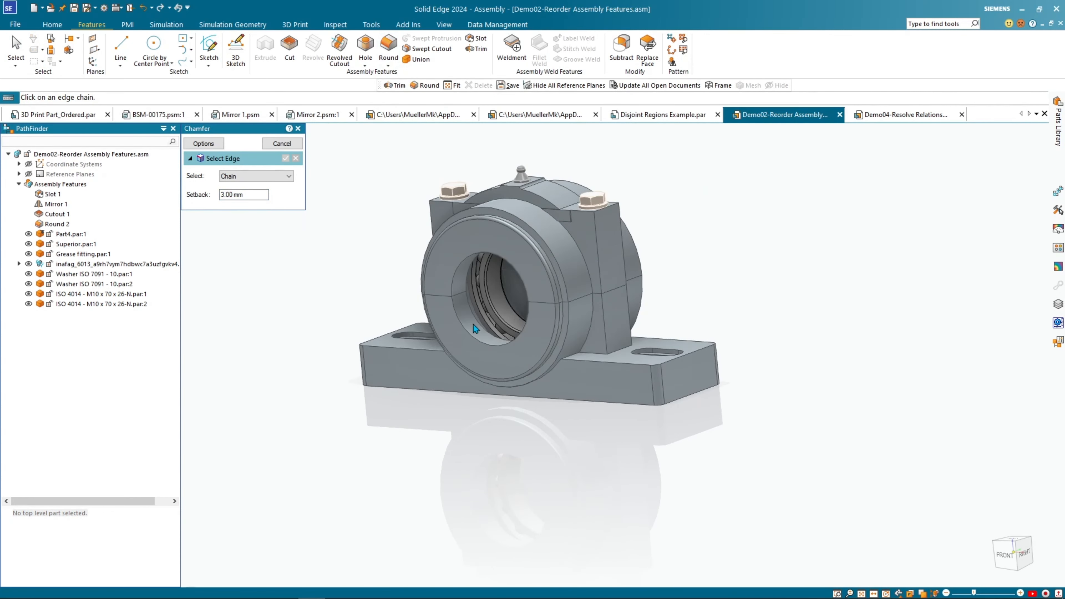
scroll(473, 324, up, 5)
click(460, 352)
scroll(419, 220, down, 3)
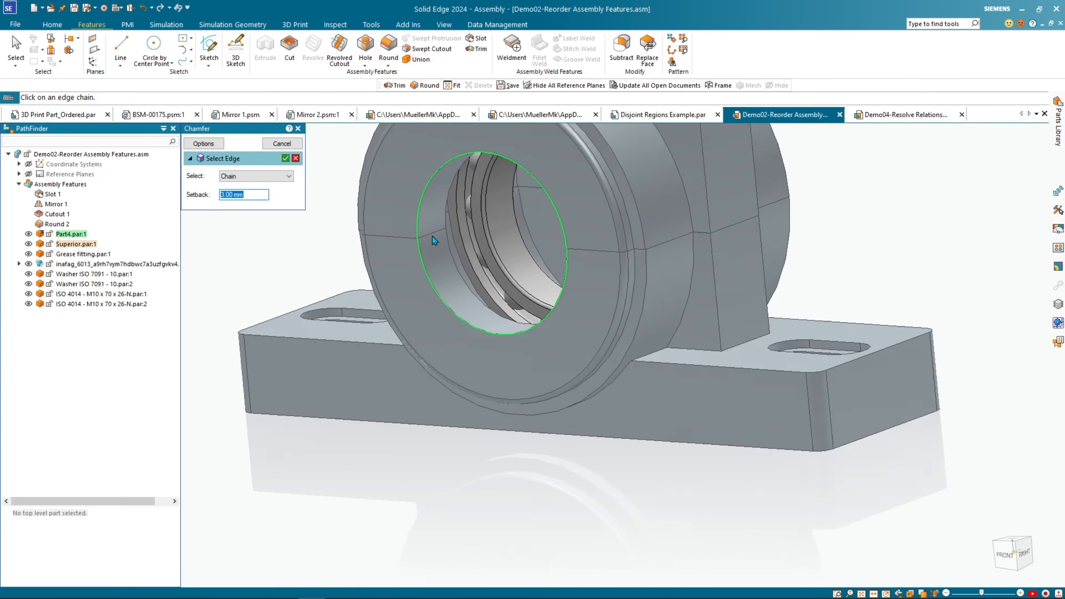
- Add the edge at the opposite end of the bore to the chamfer selection and complete the chamfer
scroll(433, 236, down, 5)
middle_drag(554, 243, 438, 296)
scroll(535, 236, up, 5)
click(528, 232)
middle_drag(530, 247, 566, 254)
click(566, 215)
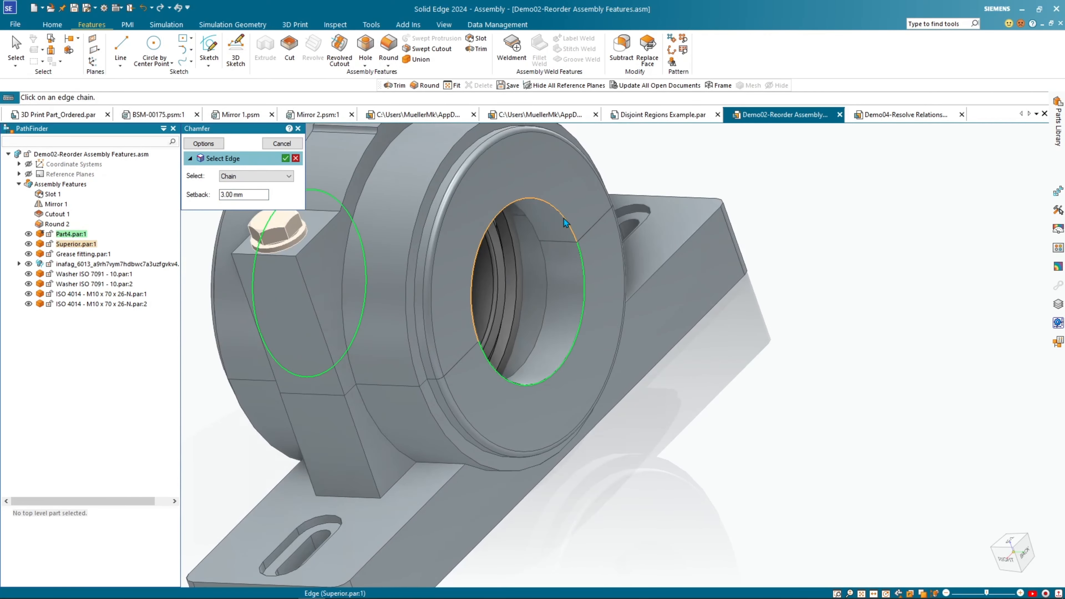
click(286, 158)
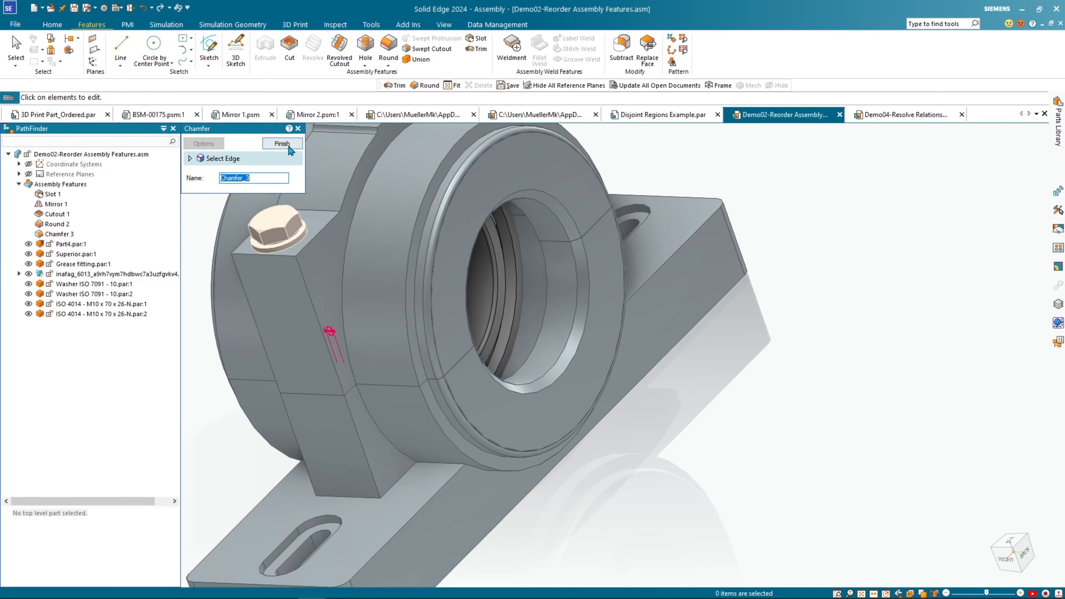
scroll(545, 338, down, 5)
middle_drag(526, 350, 466, 294)
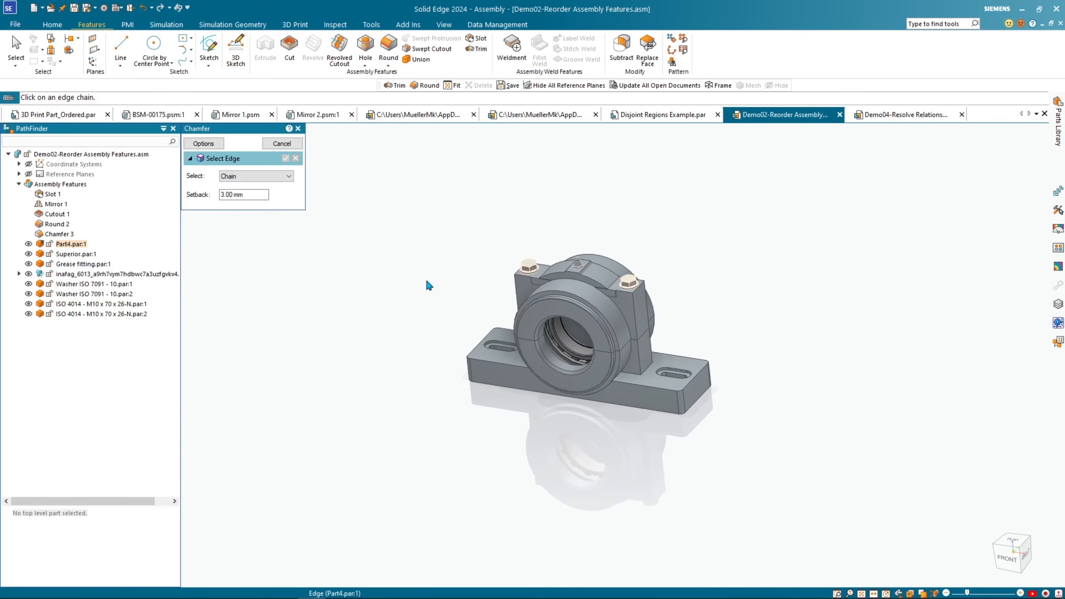
- Chamfer the upper edges of the two slots in the base plate with a 1 mm setback as an assembly feature
click(251, 197)
text(1)
key(Return)
scroll(499, 357, up, 4)
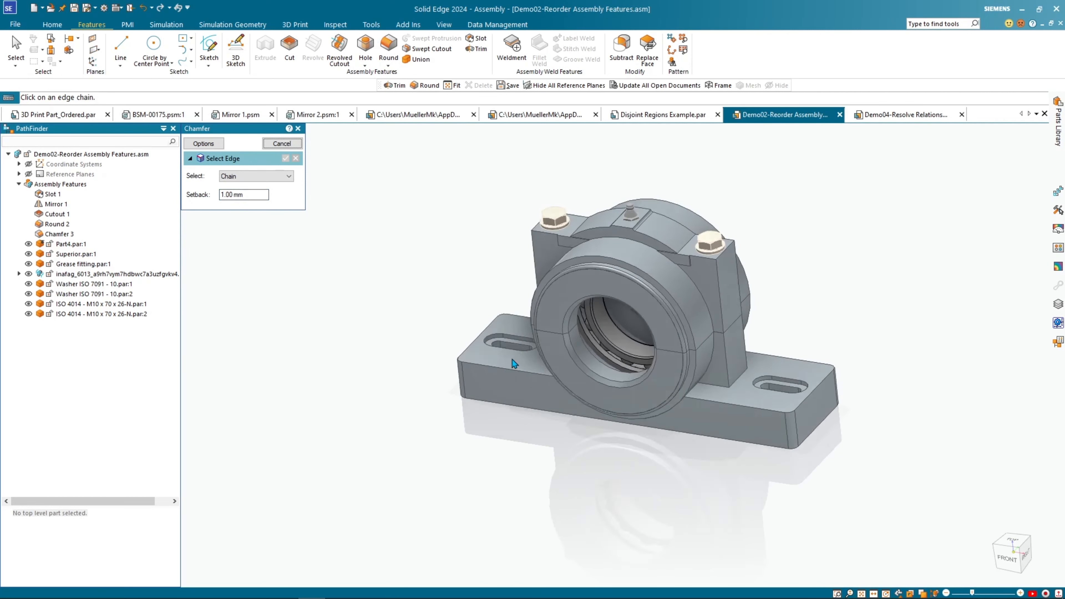
click(848, 386)
click(286, 159)
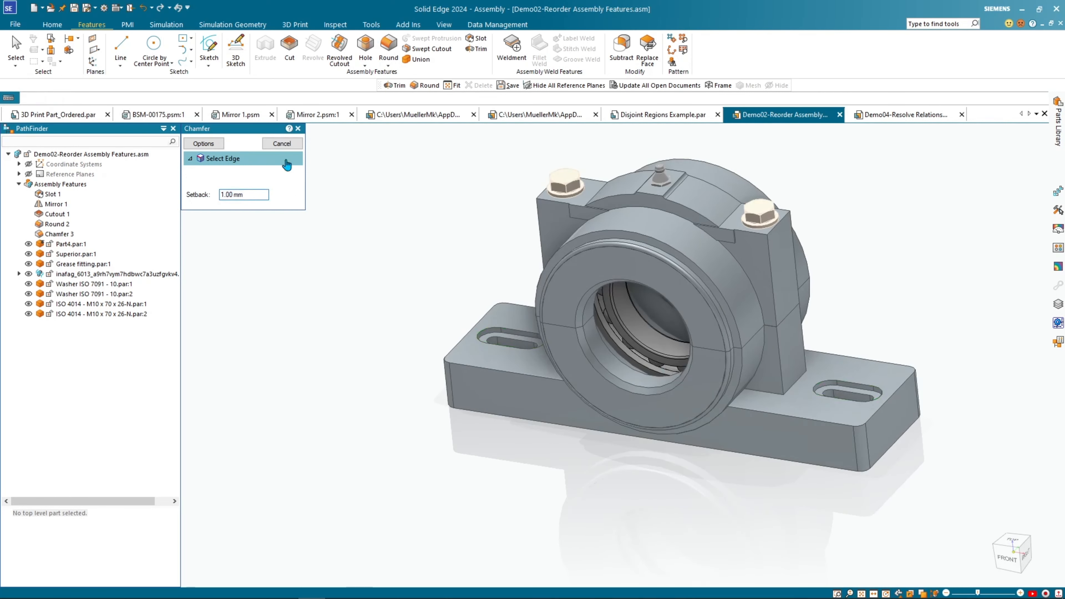
click(291, 145)
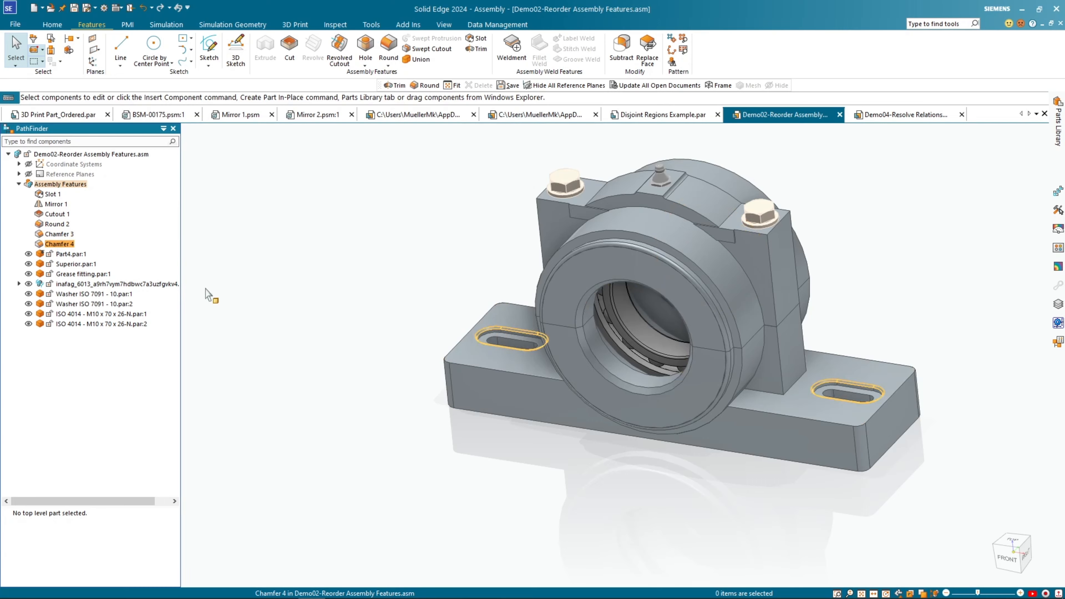
middle_drag(394, 353, 335, 362)
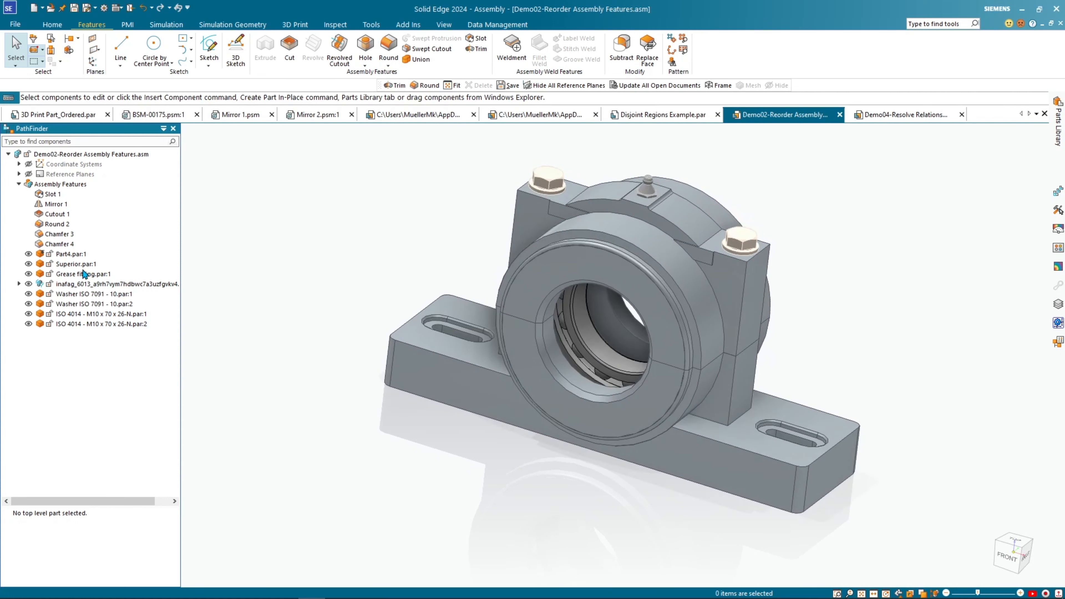
- Reorder the assembly features by moving Round 2 directly below Mirror 1, ahead of Cutout 1
click(39, 228)
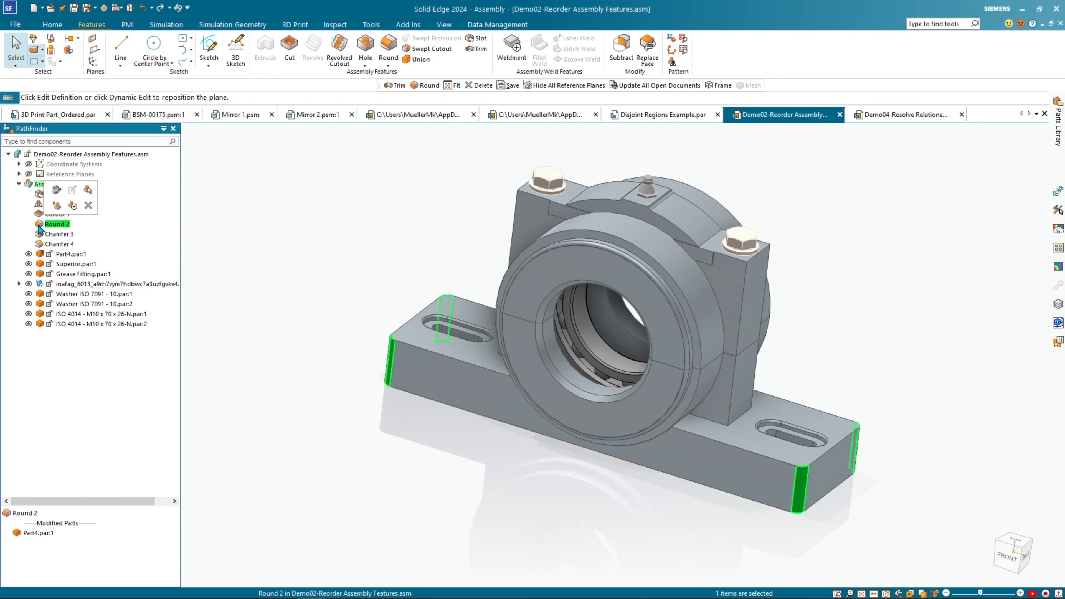
click(111, 231)
click(67, 225)
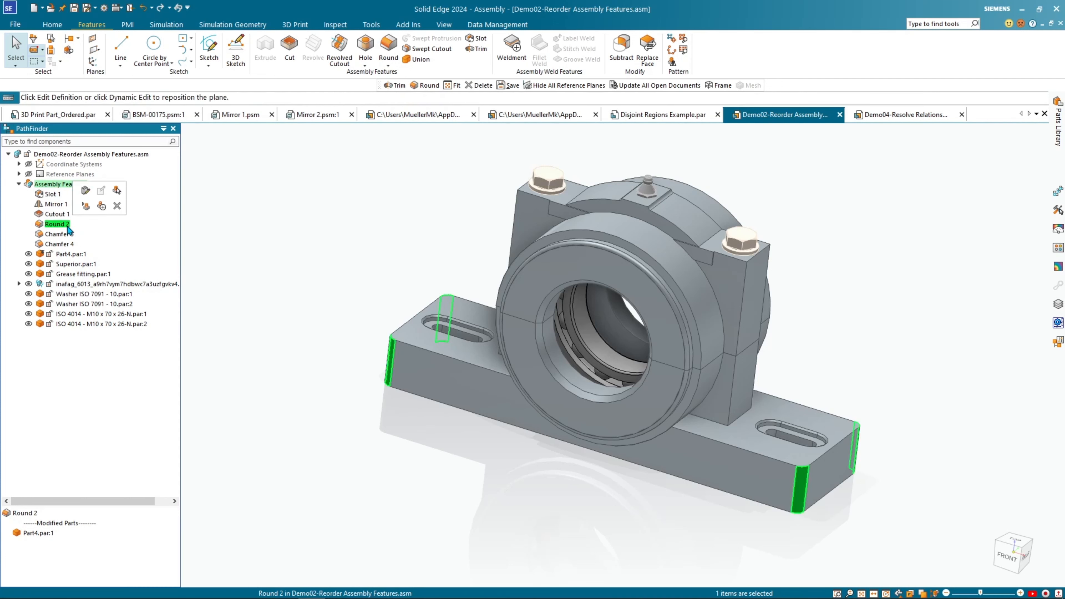
drag(64, 230, 34, 203)
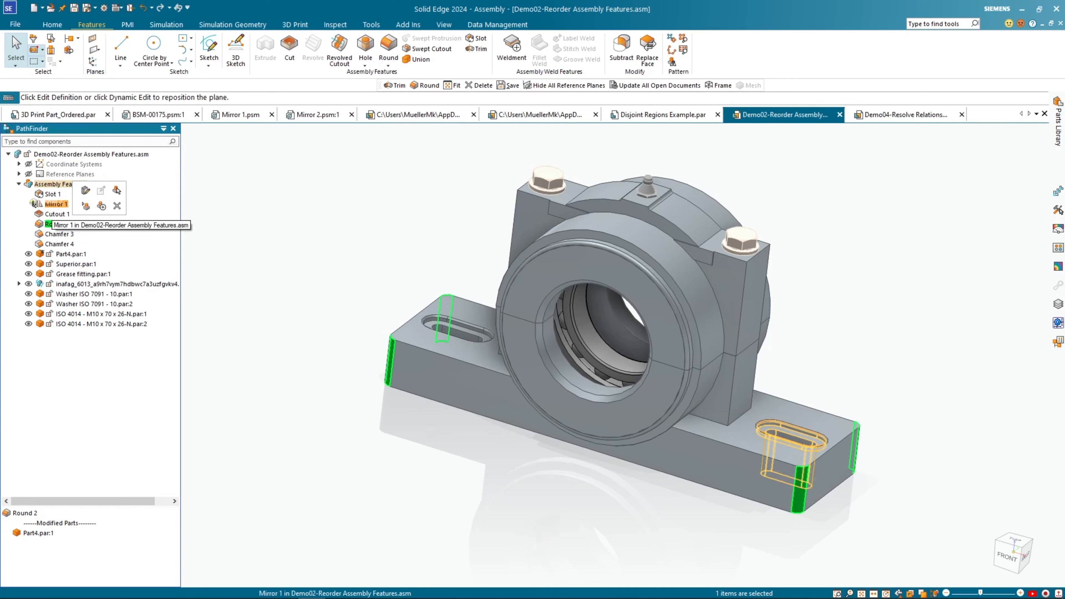
drag(33, 204, 35, 205)
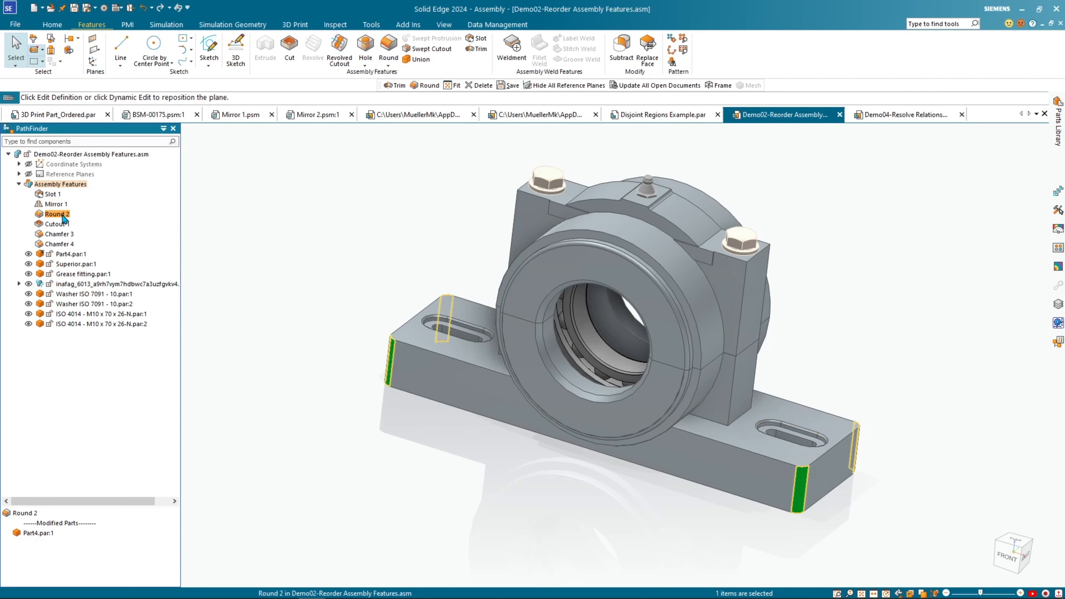
- Move Chamfer 4 directly below Cutout 1 in the assembly feature order, ahead of Chamfer 3, and clear the selection
click(61, 244)
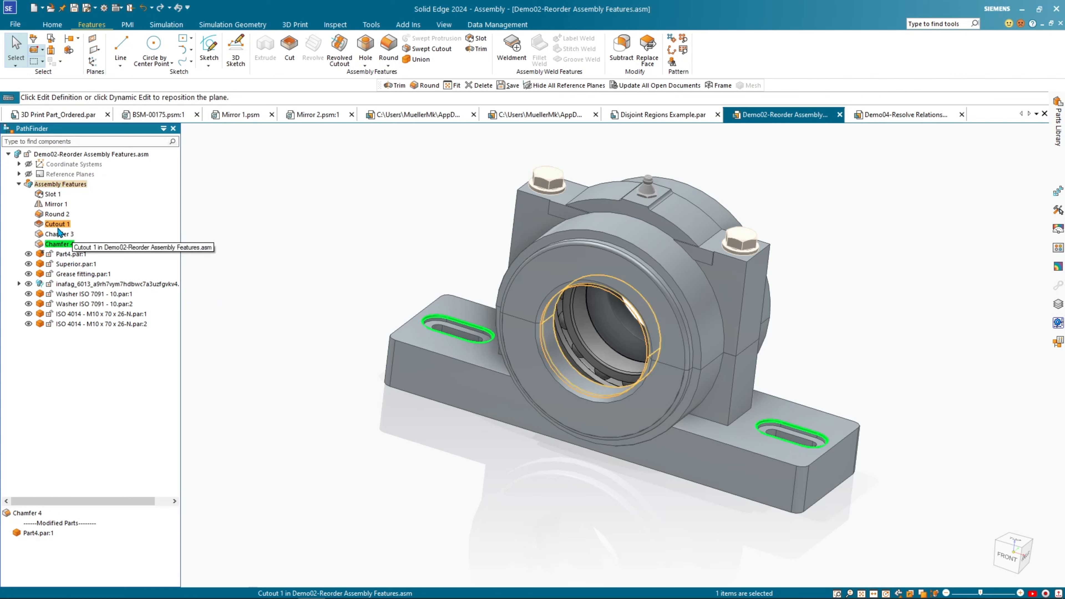
drag(63, 247, 45, 225)
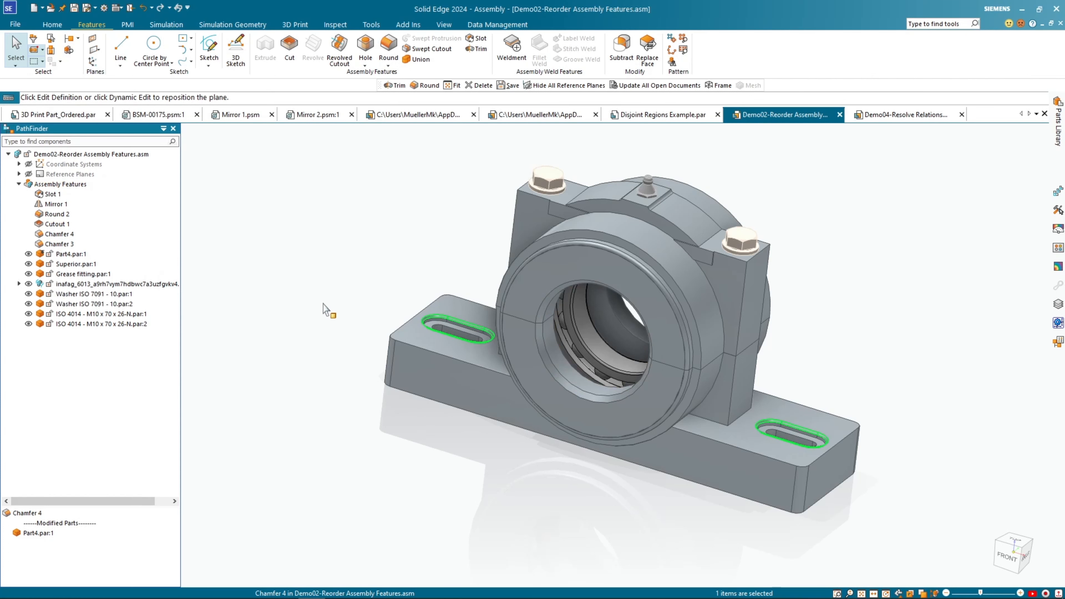
click(279, 319)
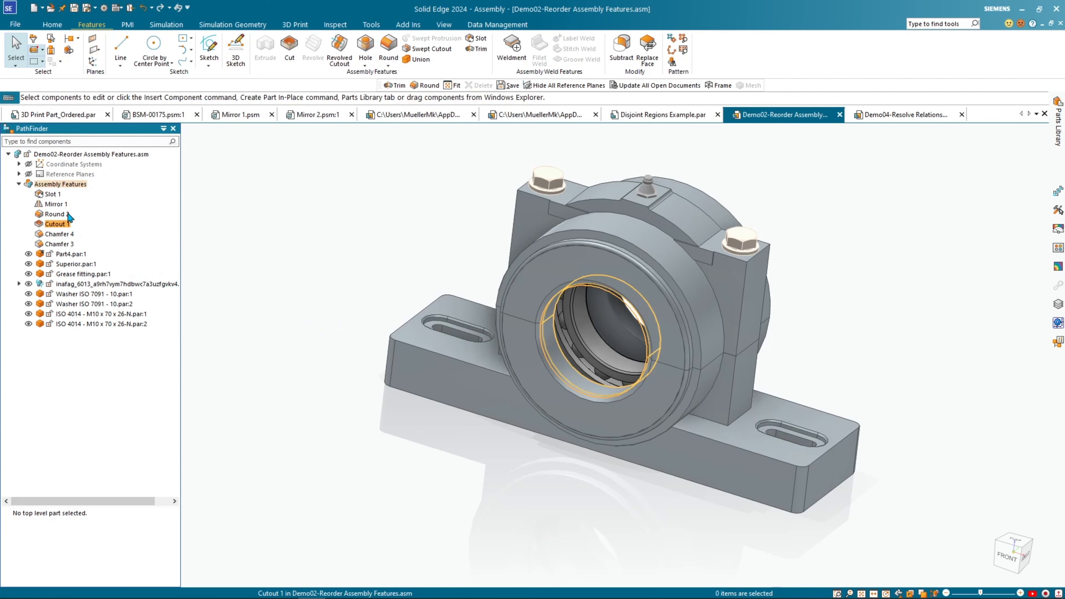
- Highlight Slot 1, Mirror 1, Round 2 and Cutout 1 one after another to review the geometry each feature affects
click(63, 194)
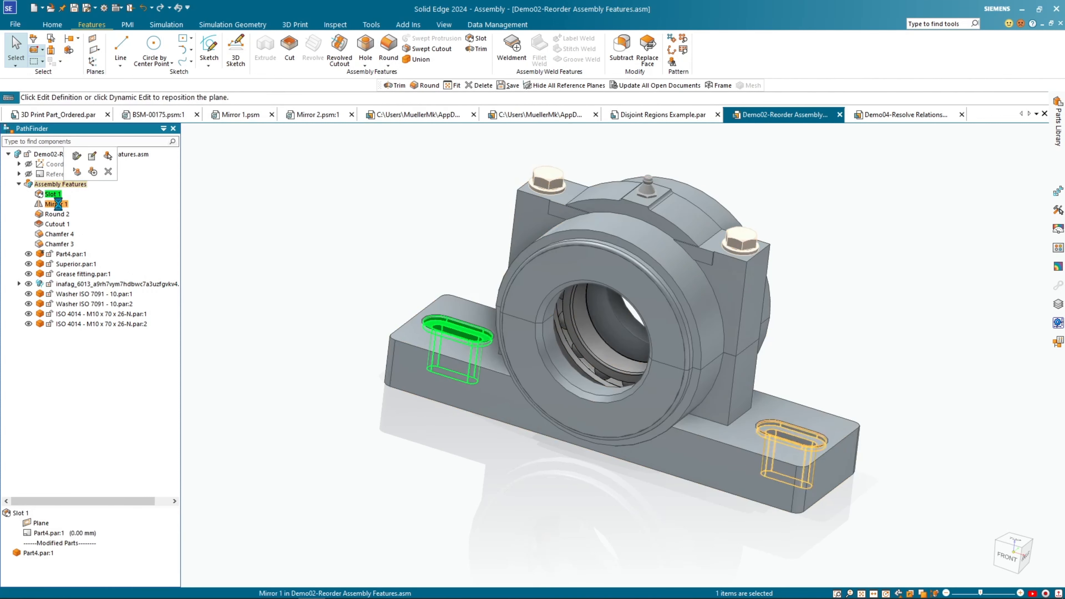
click(62, 204)
click(63, 214)
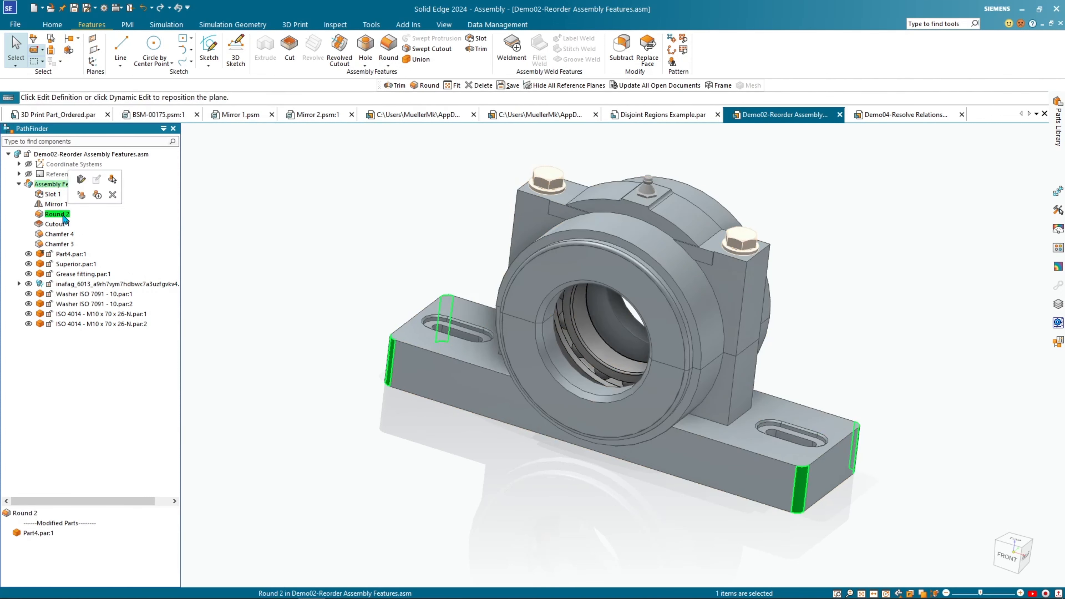
click(67, 224)
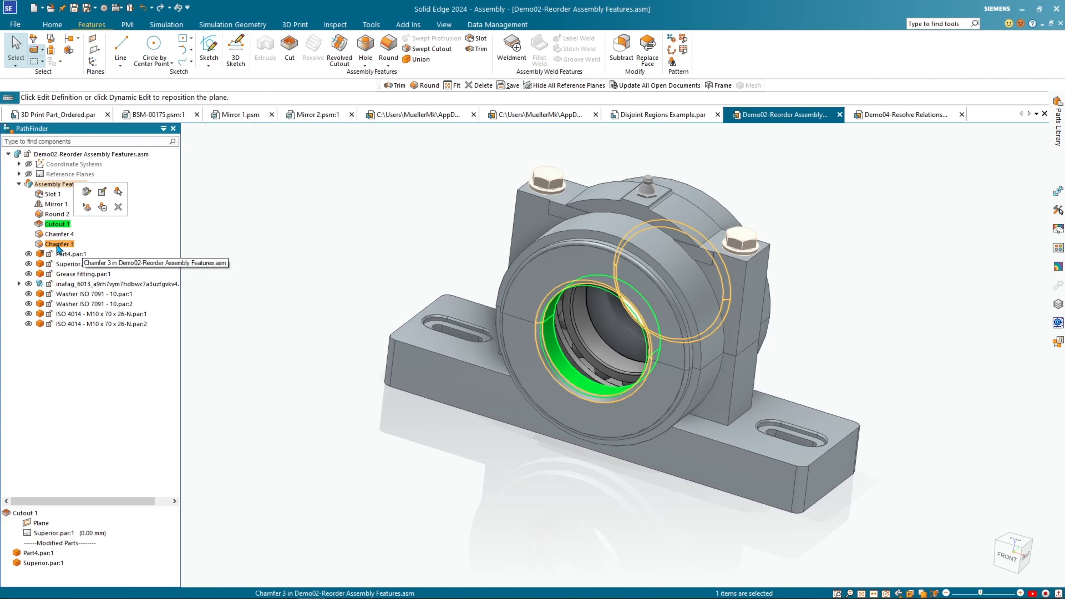
- Move Chamfer 3 directly below Cutout 1, ahead of Chamfer 4, and highlight Cutout 1 and both chamfers in turn
click(58, 244)
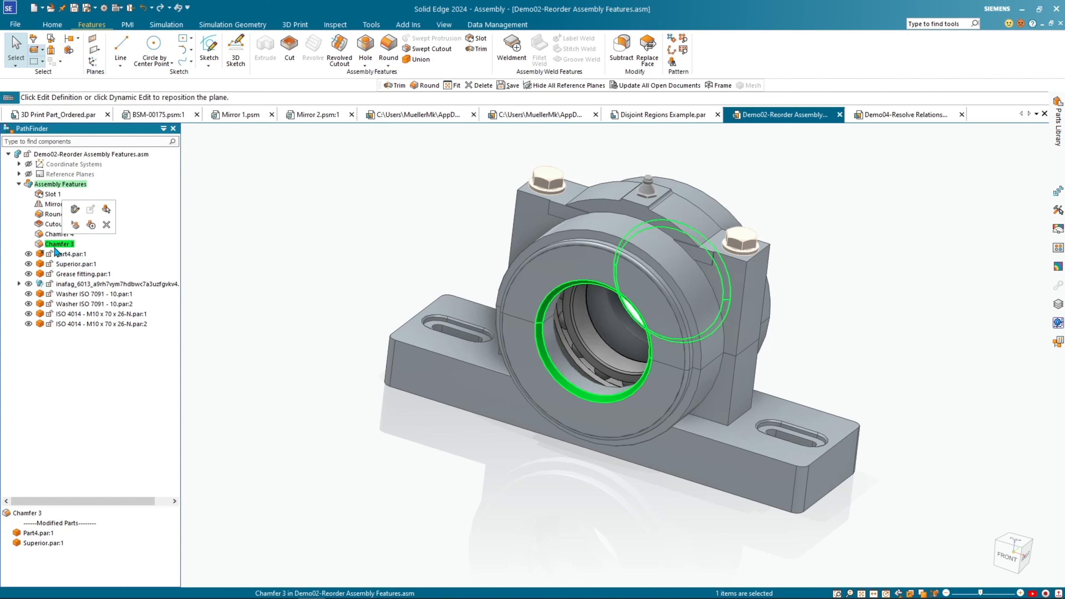
drag(46, 247, 32, 224)
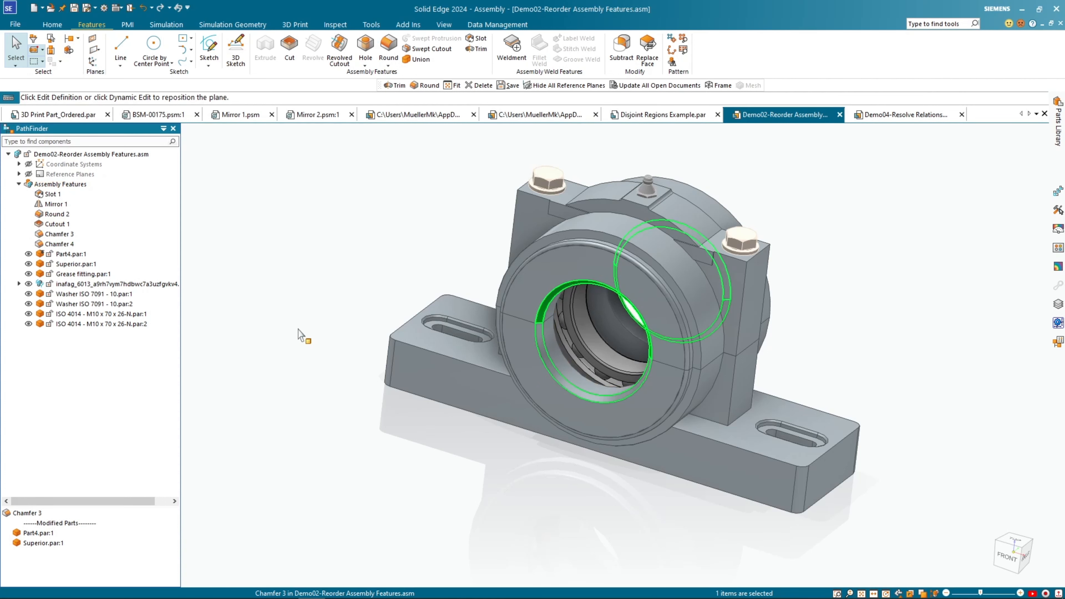
click(56, 224)
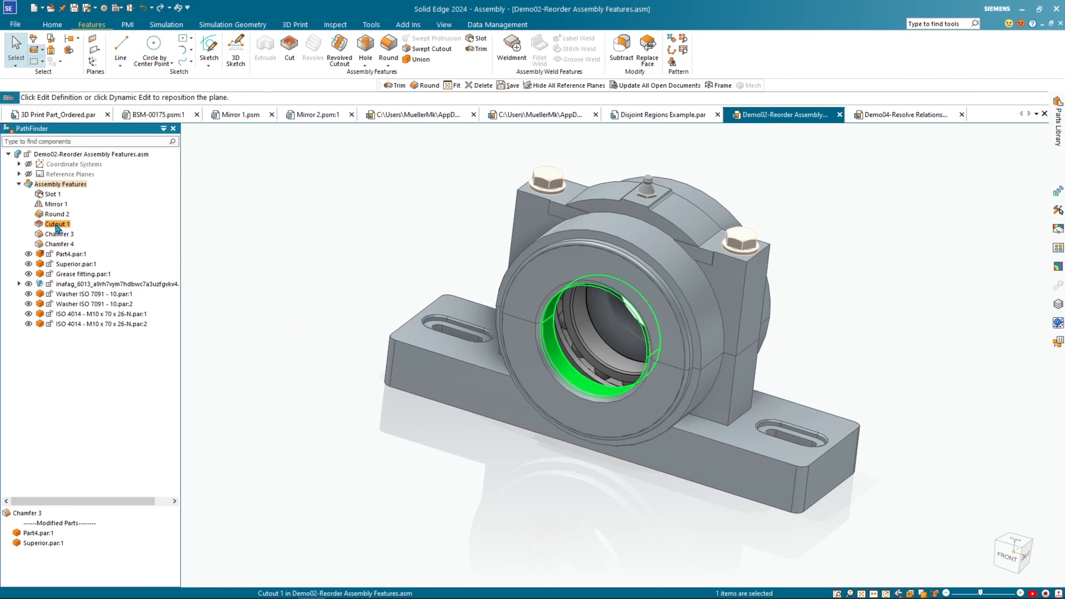
click(63, 236)
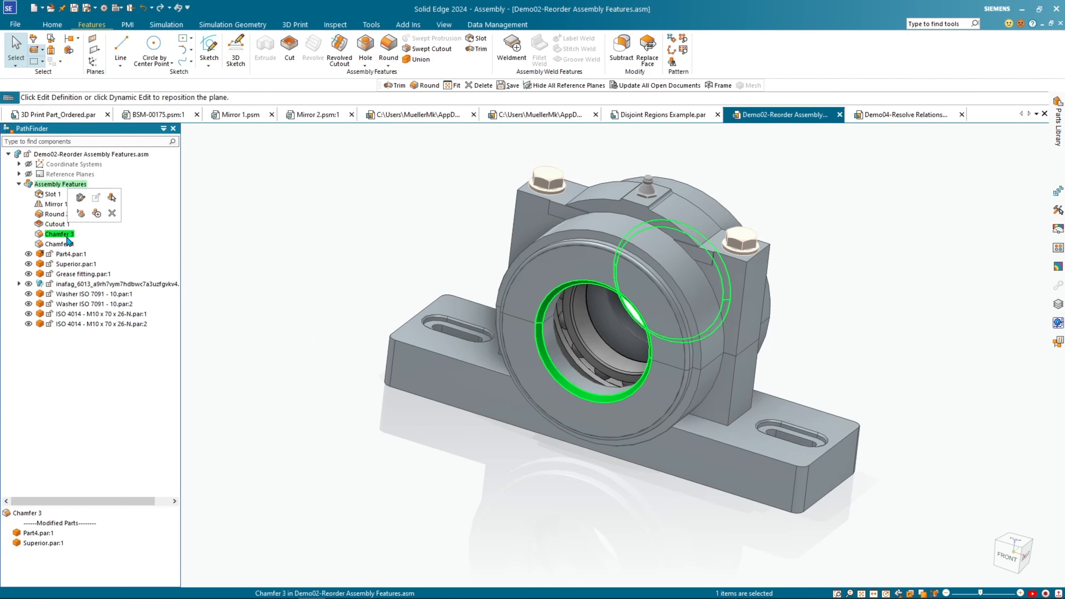
click(63, 245)
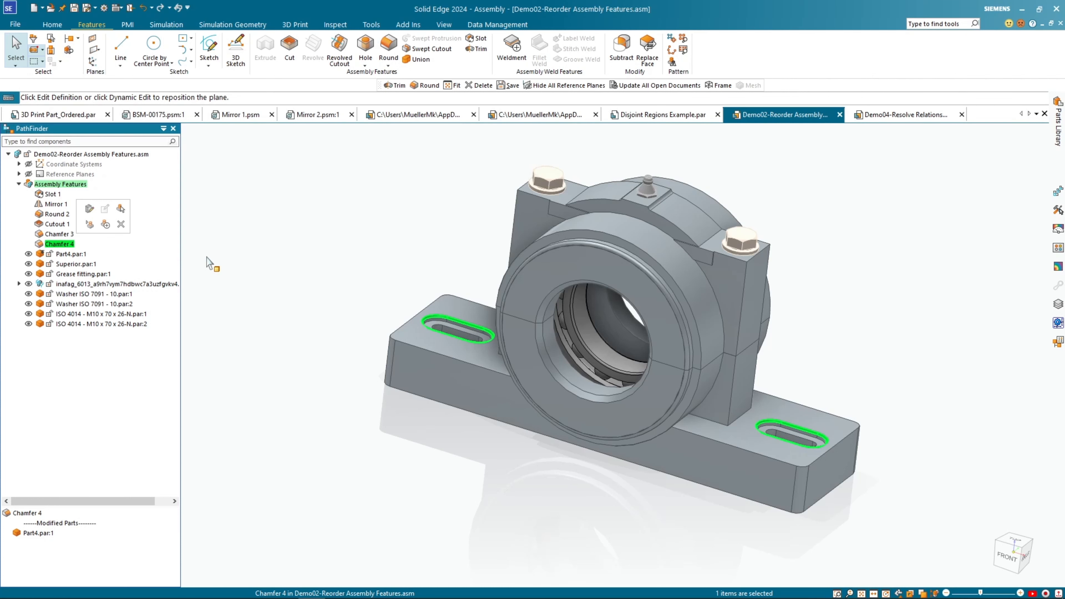
- Switch to Demo04-Resolve Relationships.asm and examine how the valve assembly's mounting hole lines up with the hole in the plate behind it
click(871, 115)
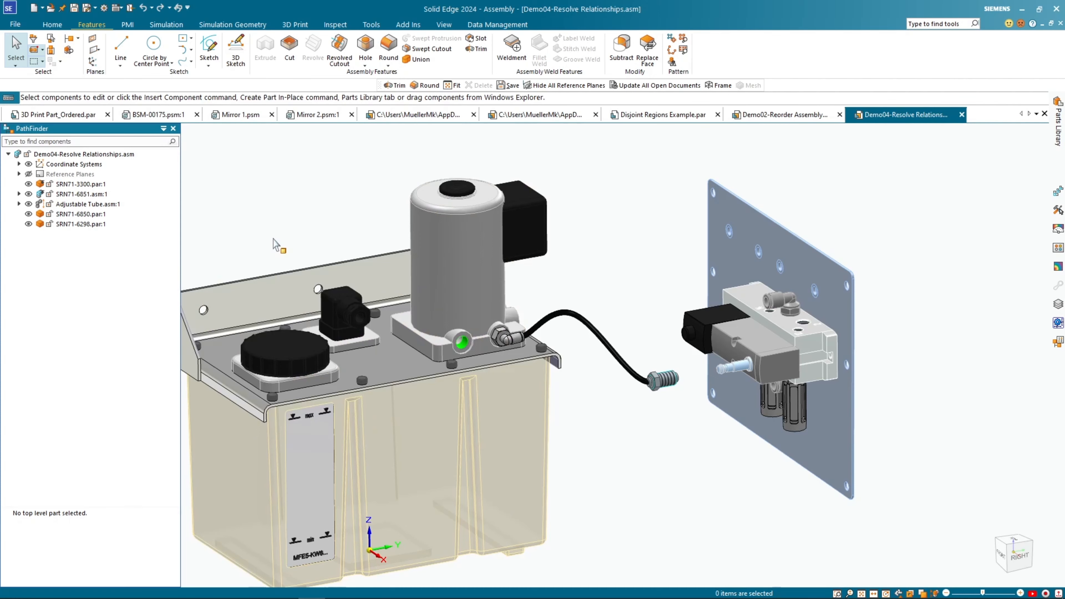
scroll(273, 239, down, 4)
middle_drag(463, 328, 525, 305)
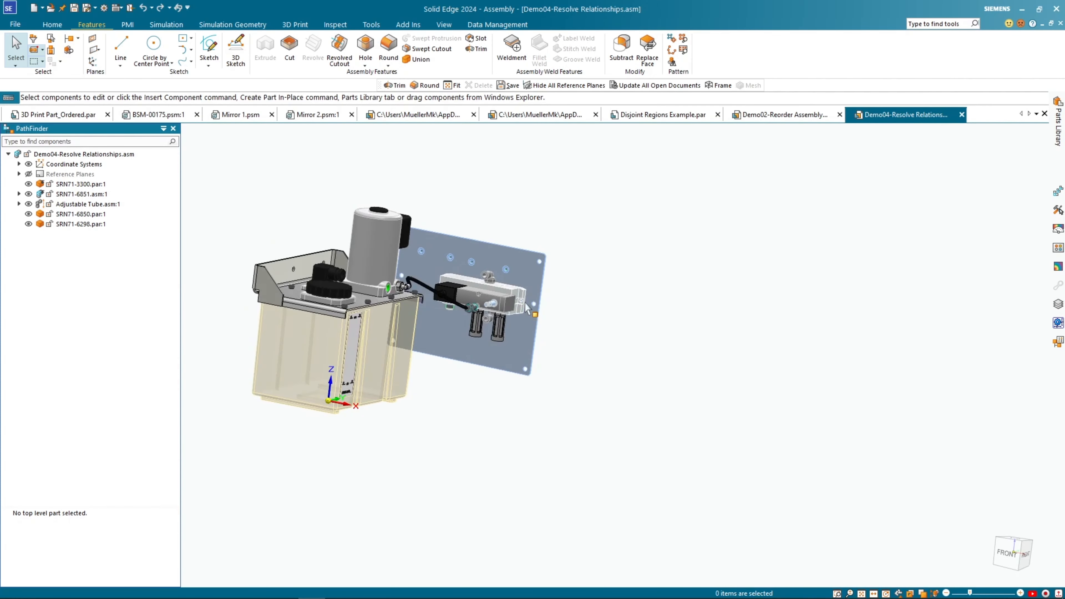
scroll(527, 310, up, 10)
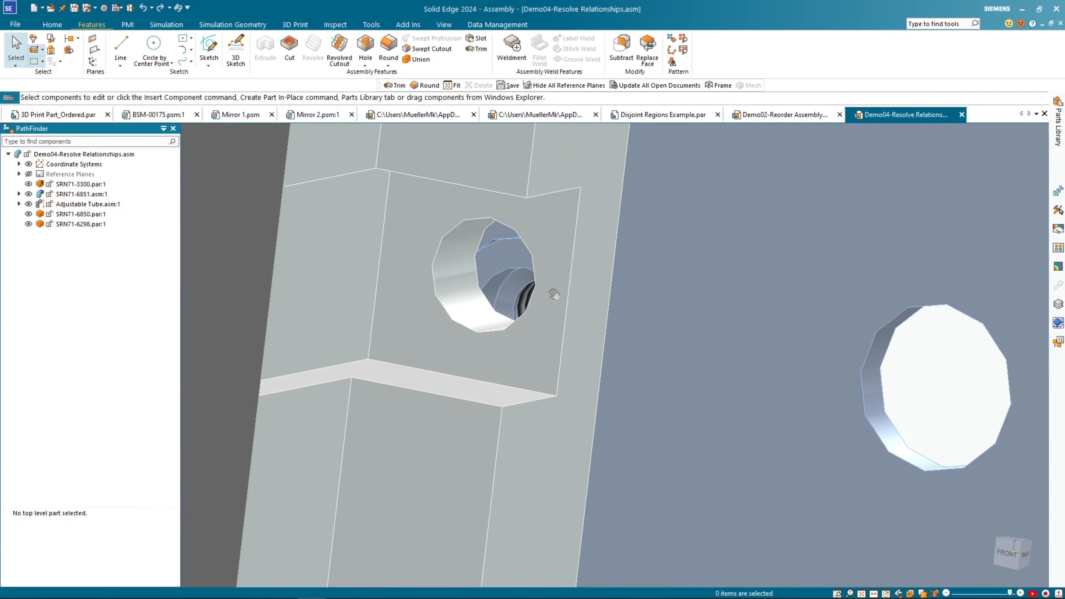
shift+middle_drag(550, 295, 565, 299)
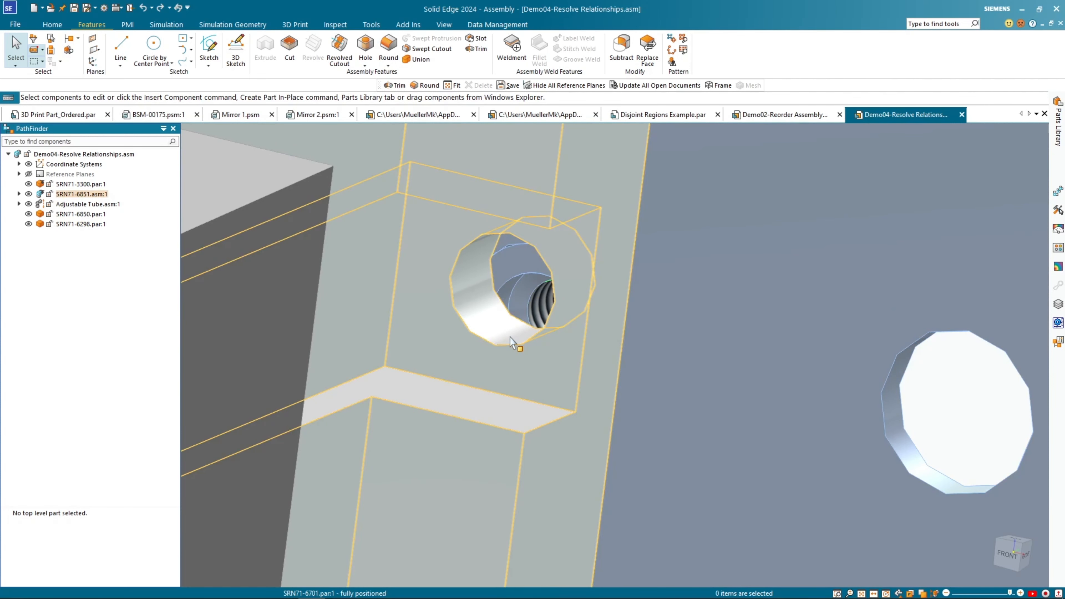
scroll(645, 305, down, 3)
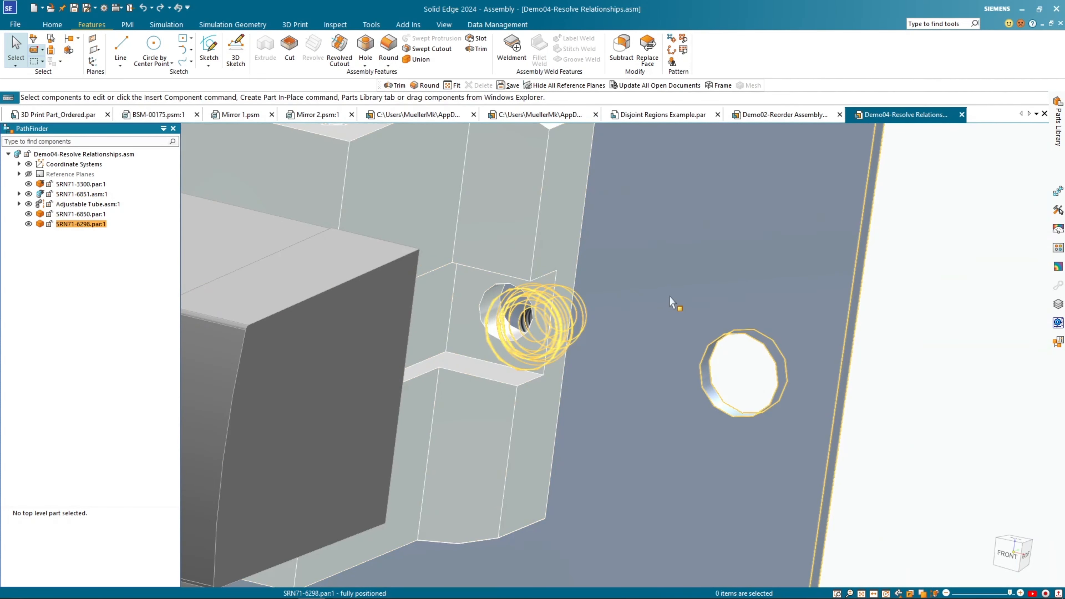
scroll(670, 300, down, 3)
scroll(669, 296, down, 5)
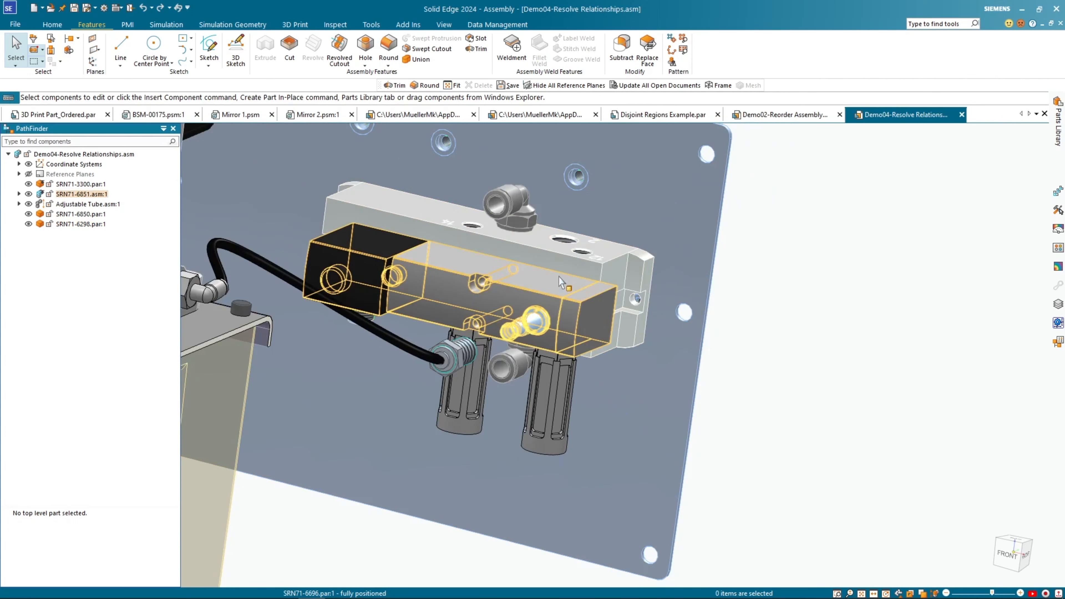
- Request an Axial Align relationship between the valve assembly's outer mounting hole and the threaded hole in plate SRN71-6298.par behind it
click(53, 25)
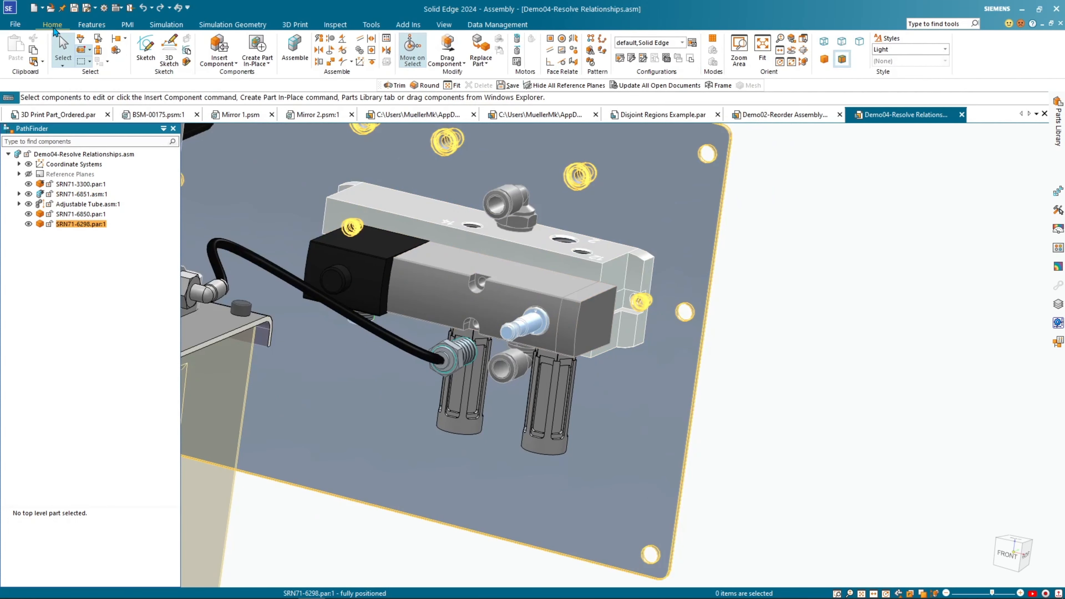
click(331, 41)
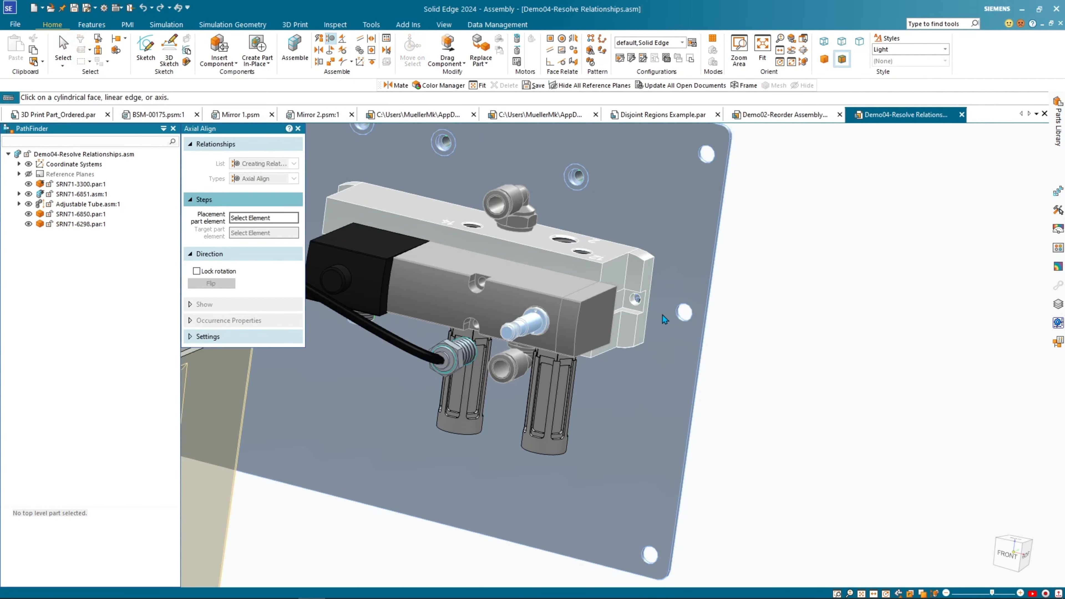
scroll(663, 315, up, 5)
click(679, 319)
click(690, 312)
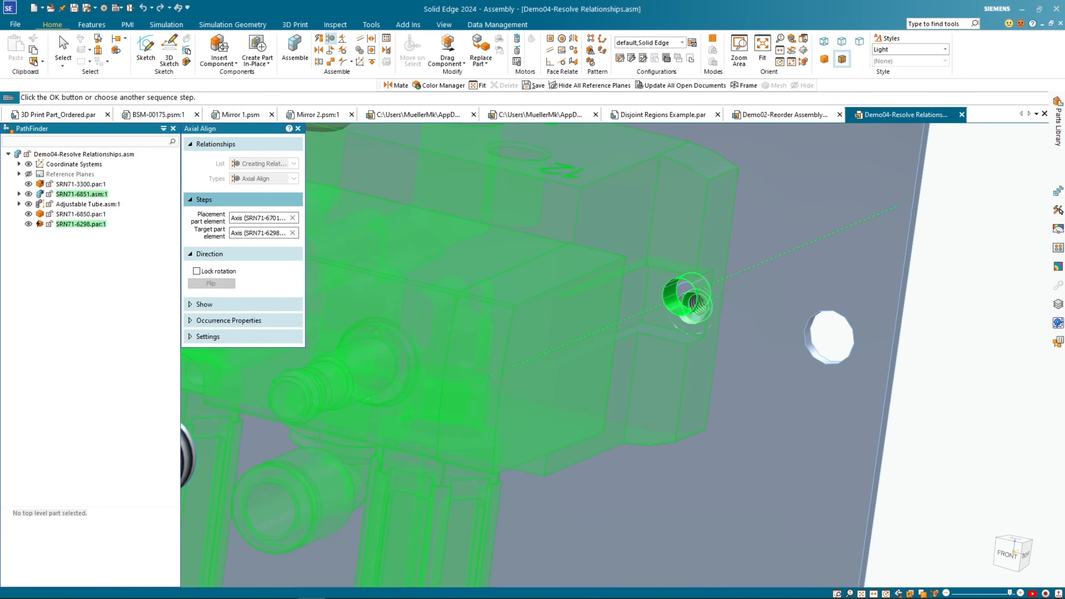
- Examine the conflicting relationships to SRN71-6298.par in the Resolve Relationship Conflict dialog and their locations on the valve assembly
drag(1064, 289, 766, 146)
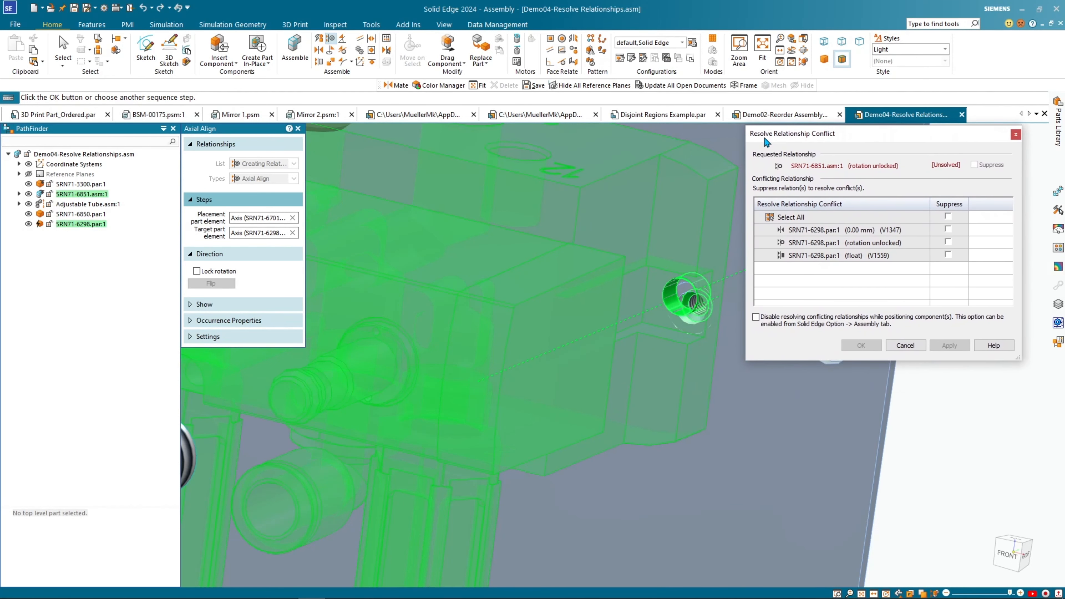
scroll(734, 378, down, 4)
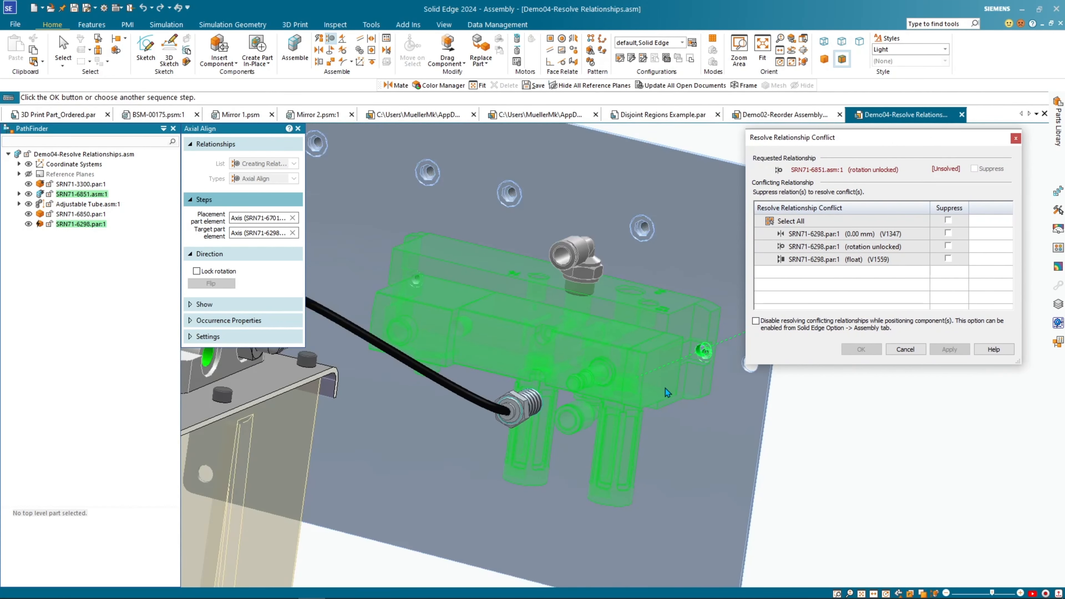
shift+middle_drag(701, 413, 596, 386)
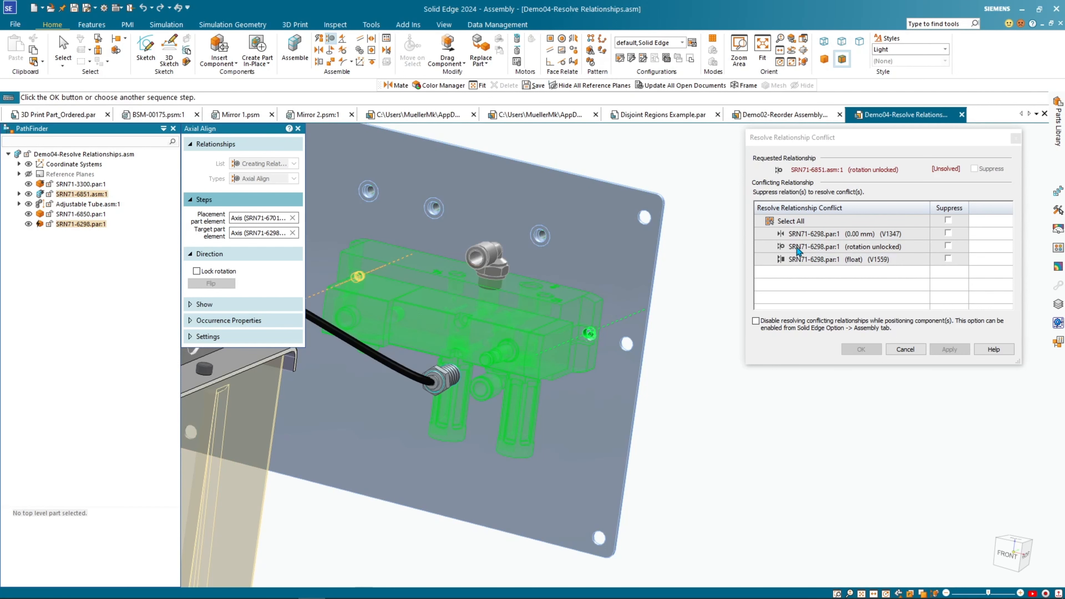
scroll(336, 281, up, 3)
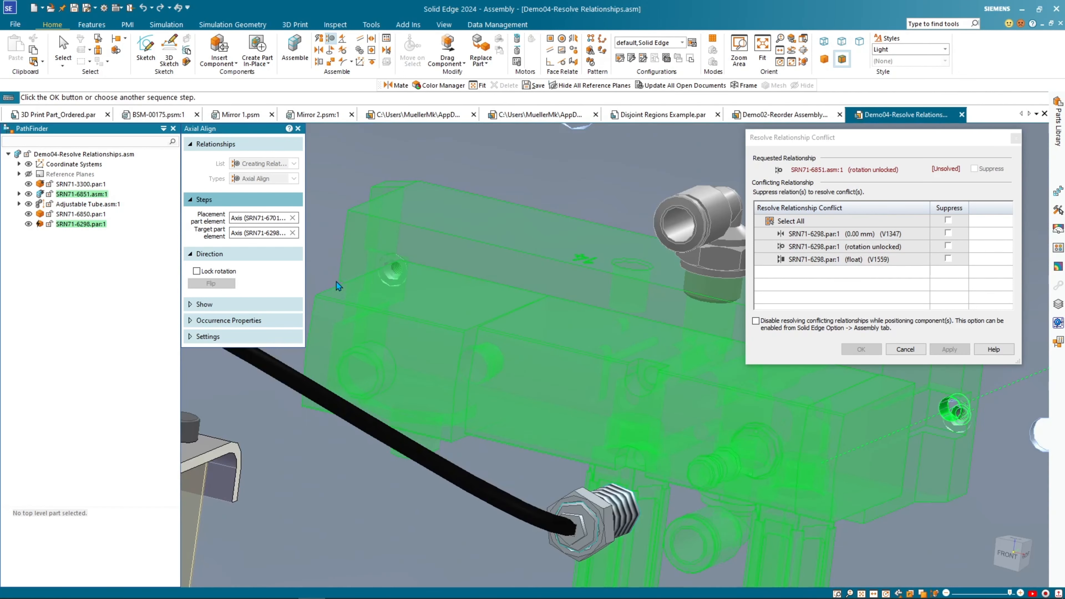
scroll(378, 281, down, 4)
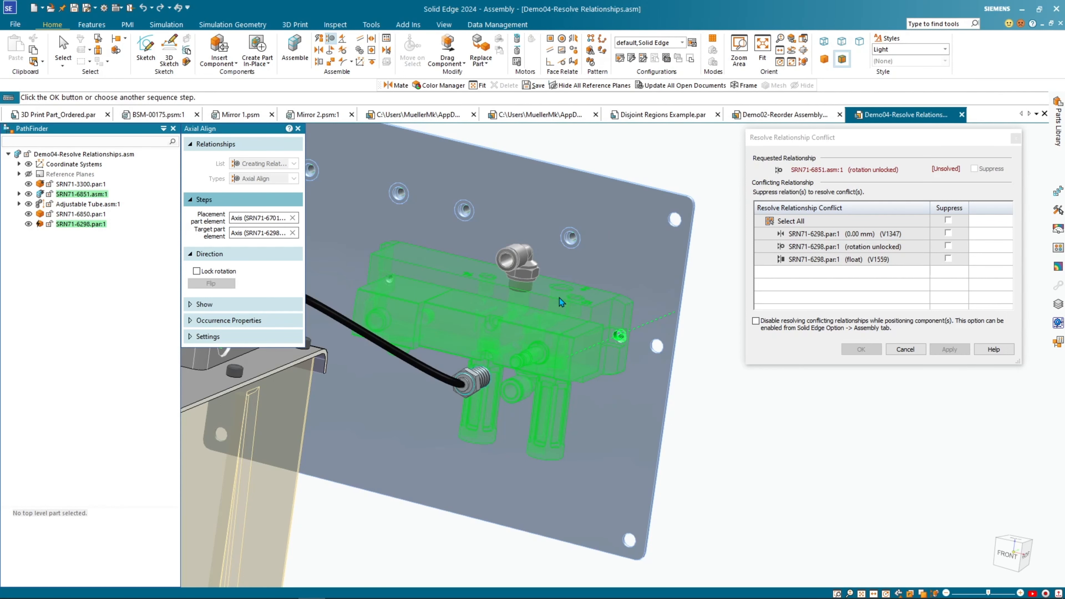
scroll(561, 302, down, 1)
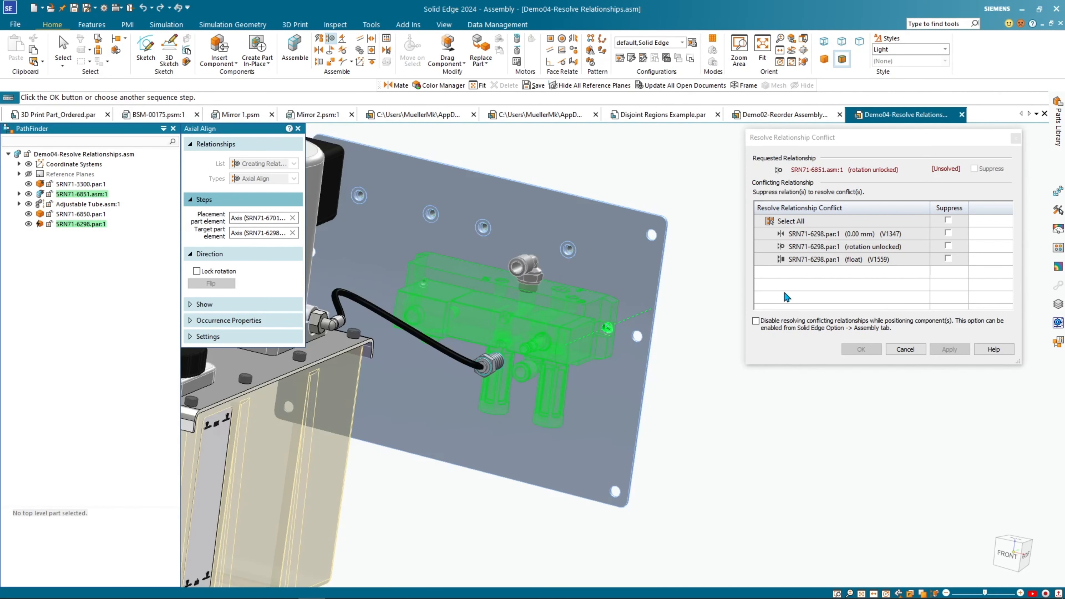
scroll(608, 336, up, 3)
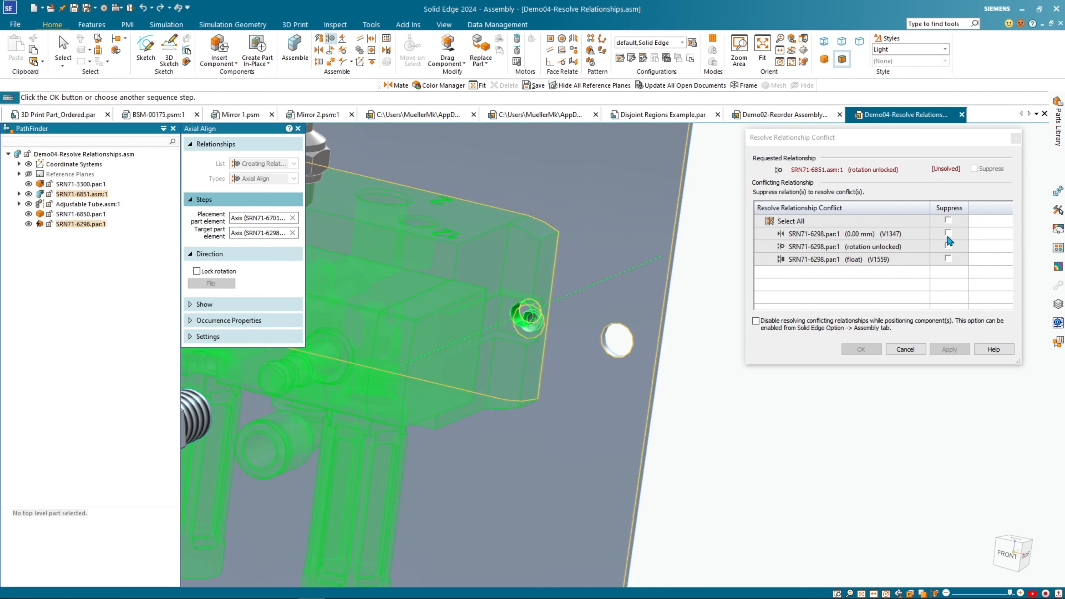
- Try suppressing the 0.00 mm mate (V1347) to SRN71-6298.par to resolve the conflict, and restore it
click(948, 233)
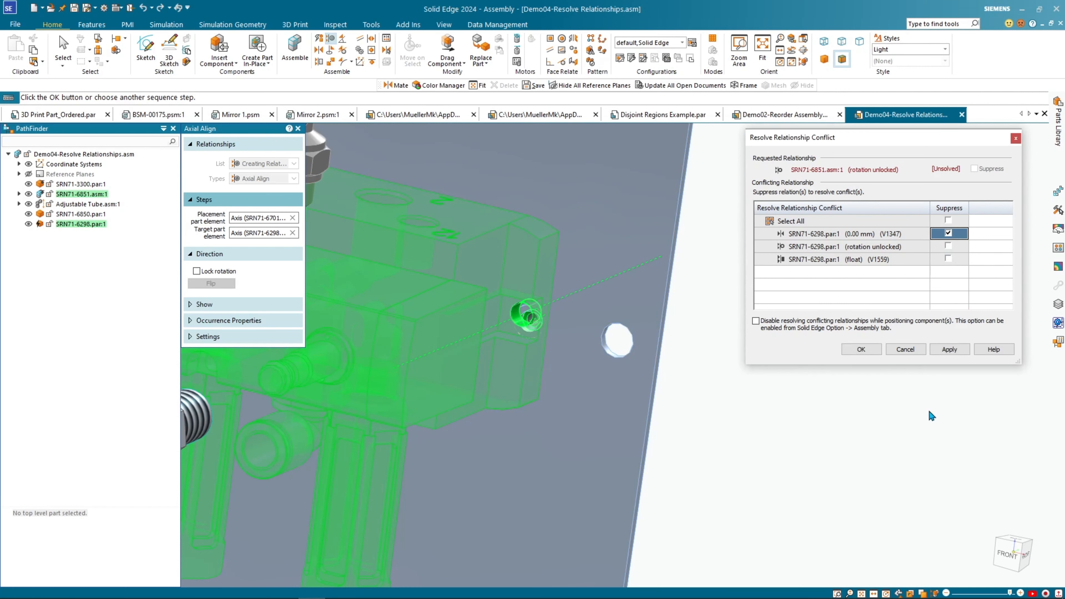
click(949, 352)
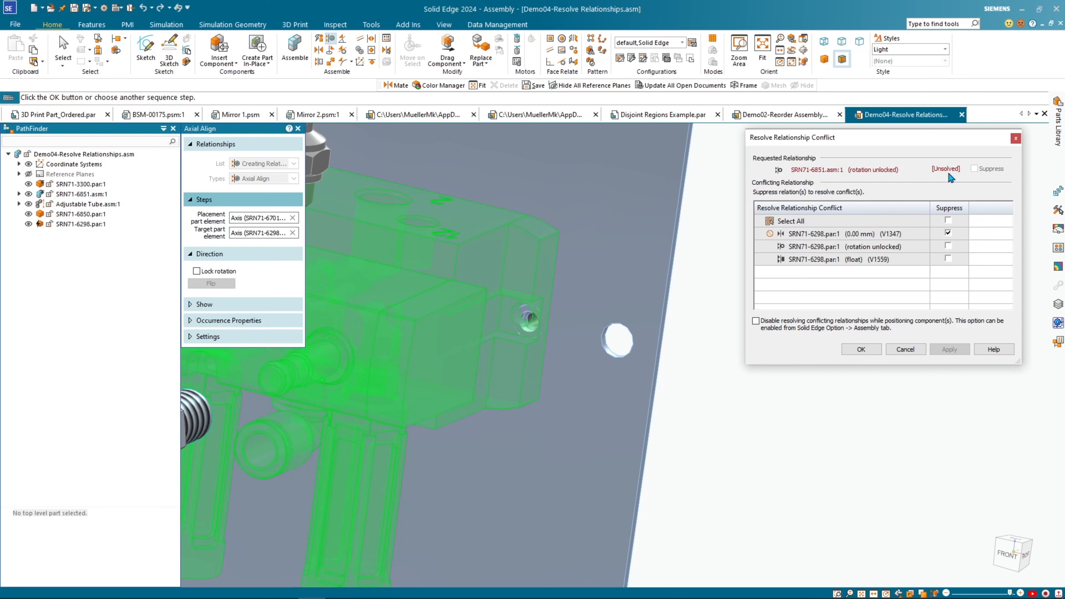
click(948, 233)
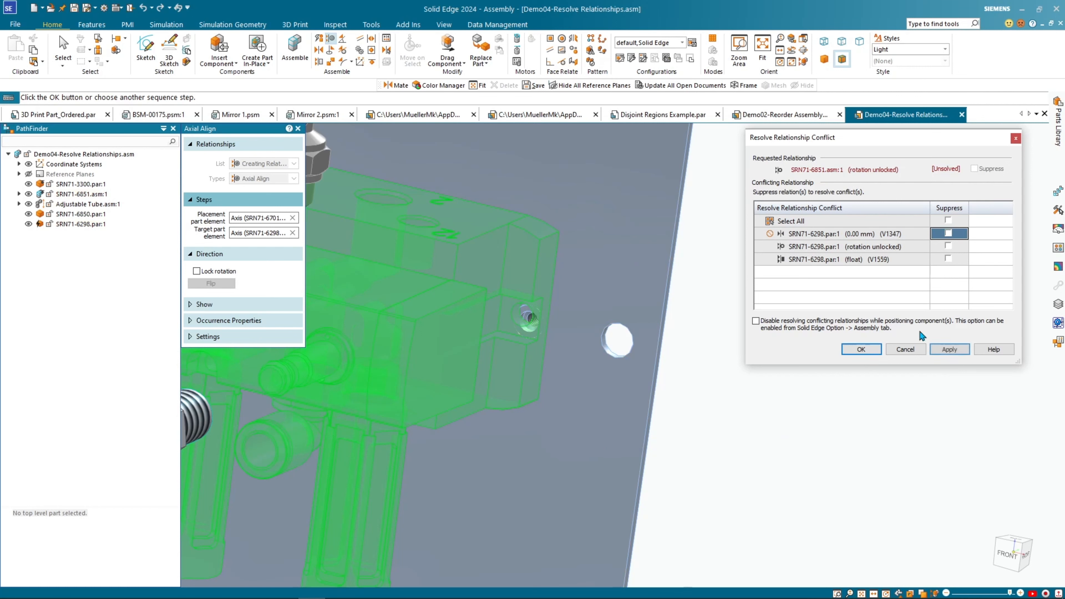
click(947, 350)
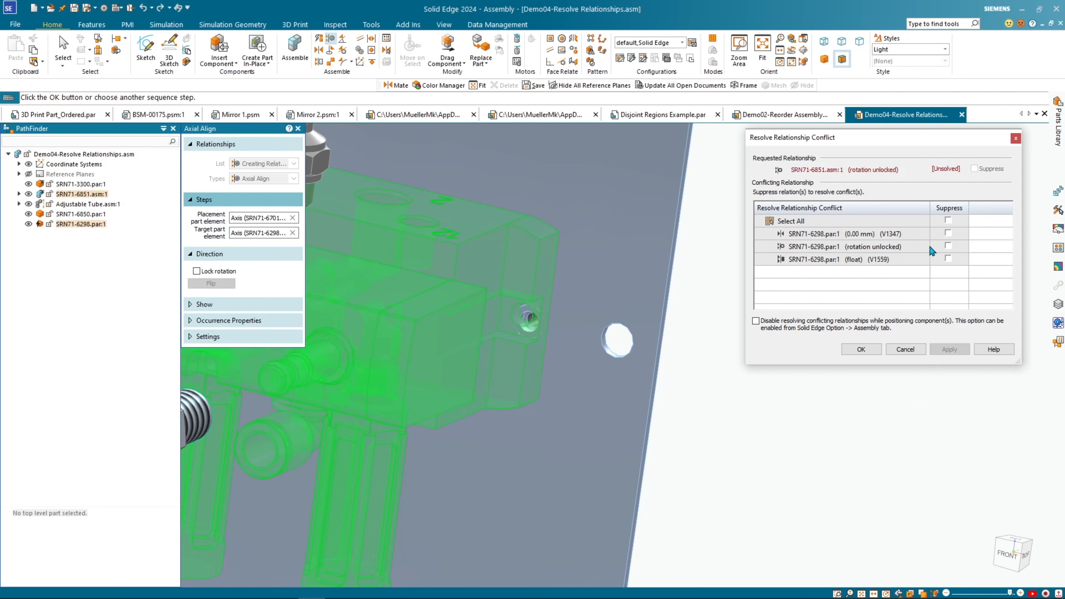
- Try suppressing the rotation-unlocked axial alignment to SRN71-6298.par, inspect the hole offset at the valve's other mounting hole, and restore the relationship
click(948, 246)
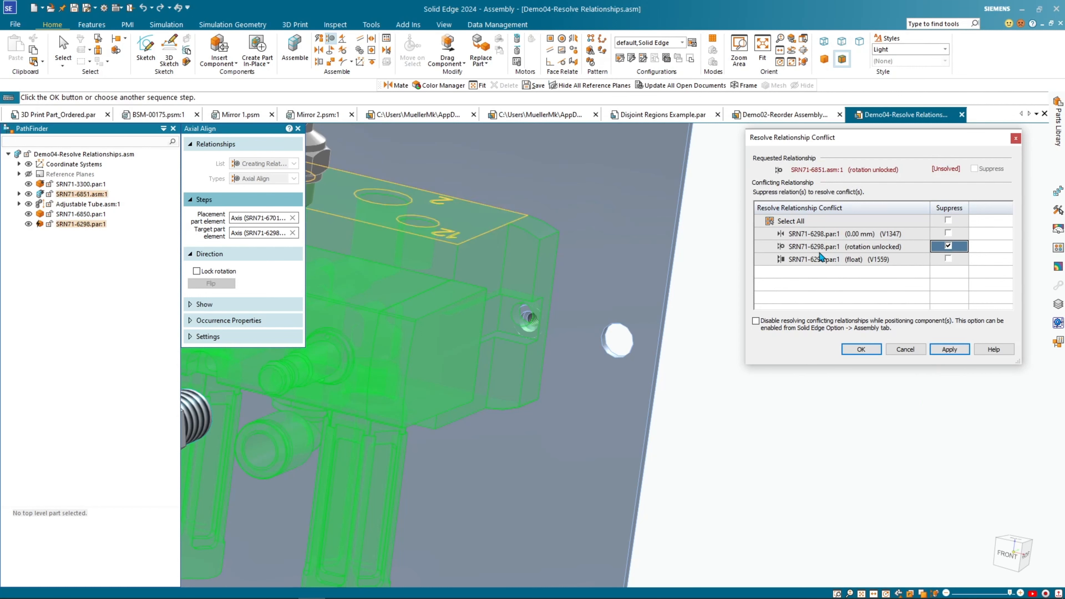
click(942, 348)
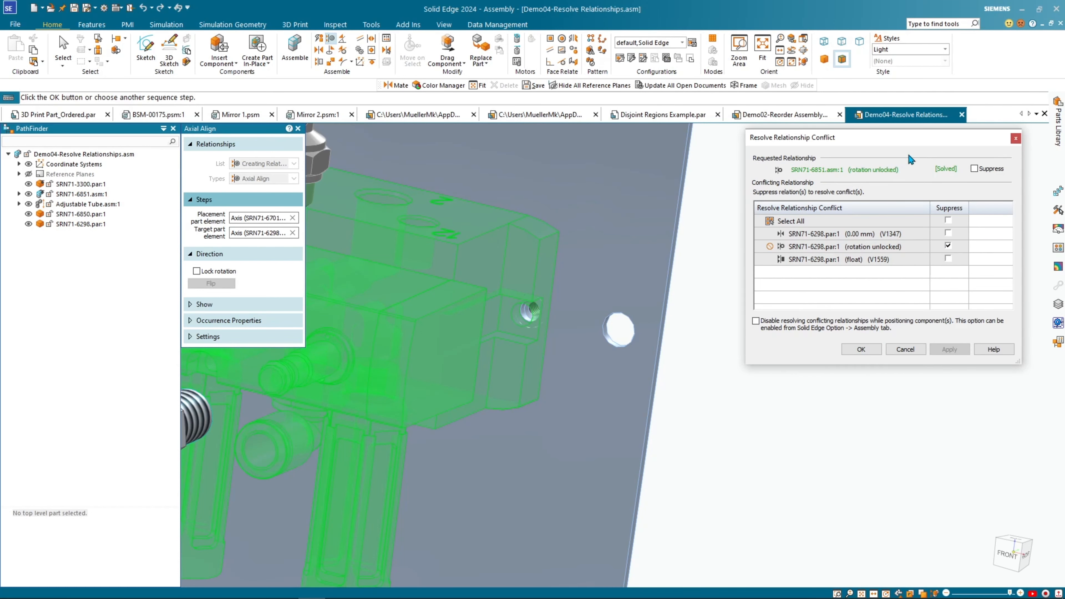
middle_drag(571, 324, 469, 289)
scroll(539, 328, down, 2)
scroll(541, 332, down, 5)
scroll(517, 354, up, 6)
scroll(528, 331, up, 2)
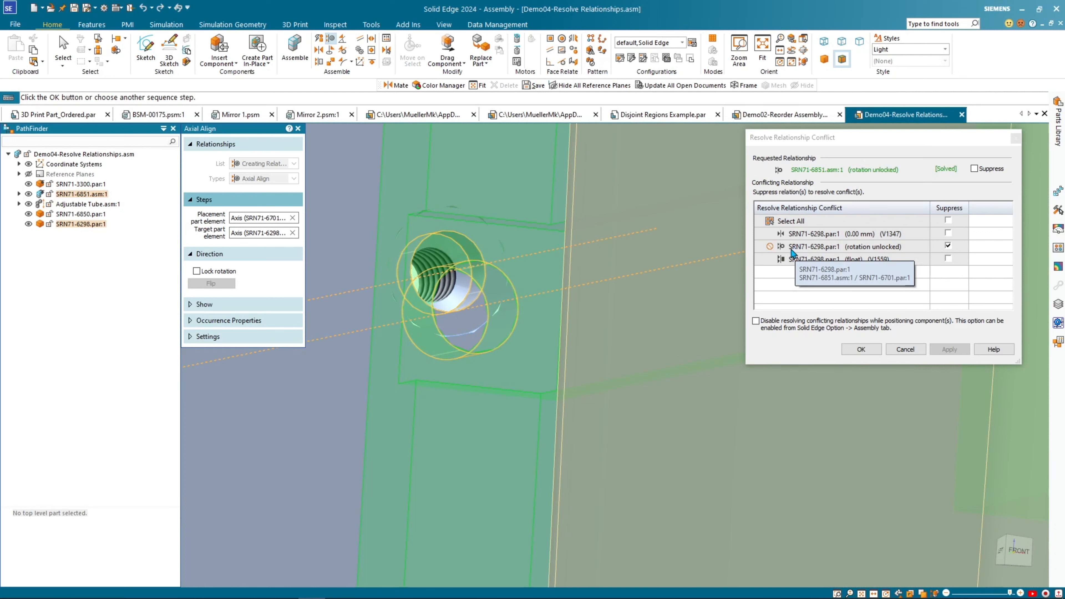
click(948, 245)
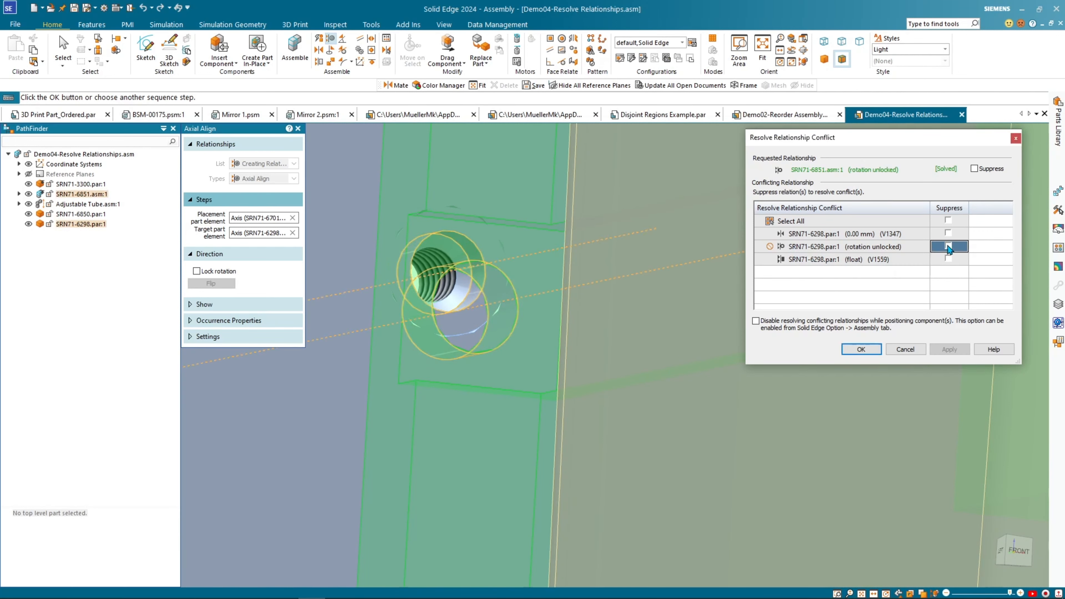
click(950, 350)
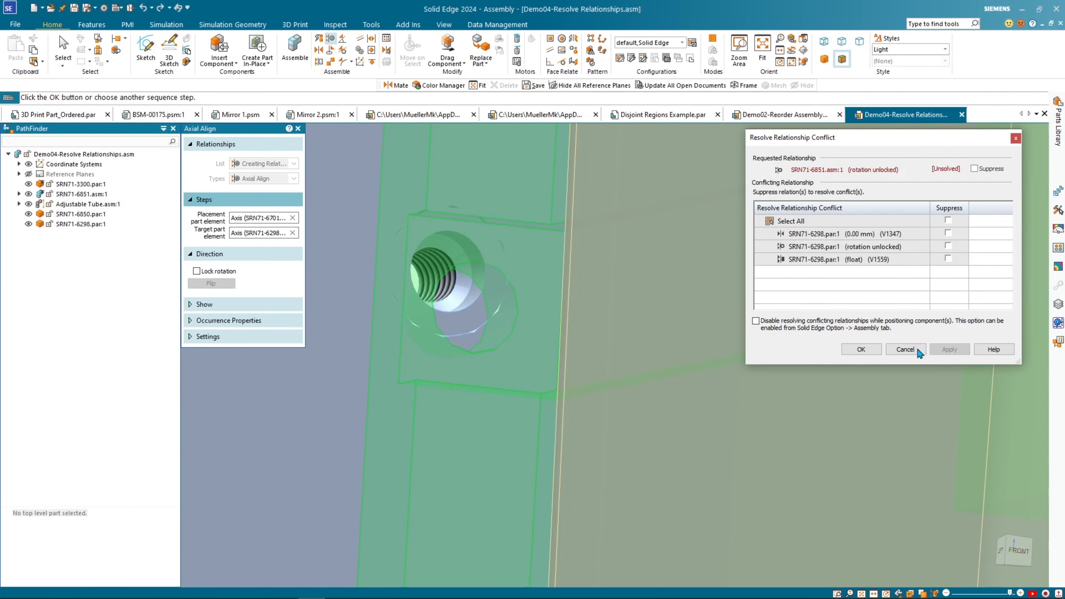
- Suppress the float relationship (V1559) to SRN71-6298.par and apply it to resolve the requested alignment
scroll(589, 353, down, 5)
middle_drag(588, 353, 477, 388)
shift+middle_drag(636, 356, 515, 380)
click(948, 258)
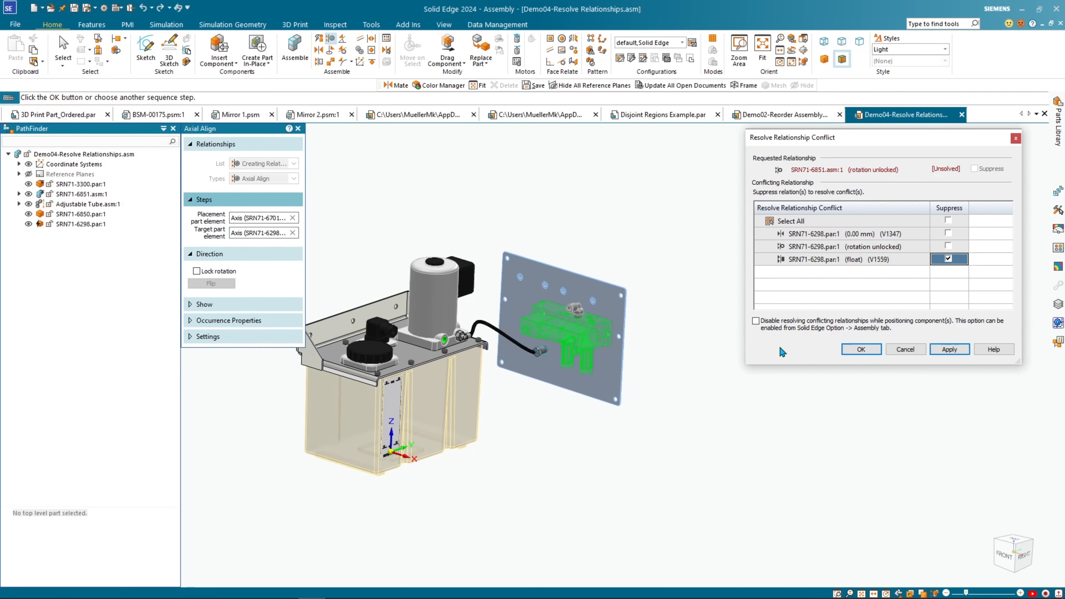
click(946, 349)
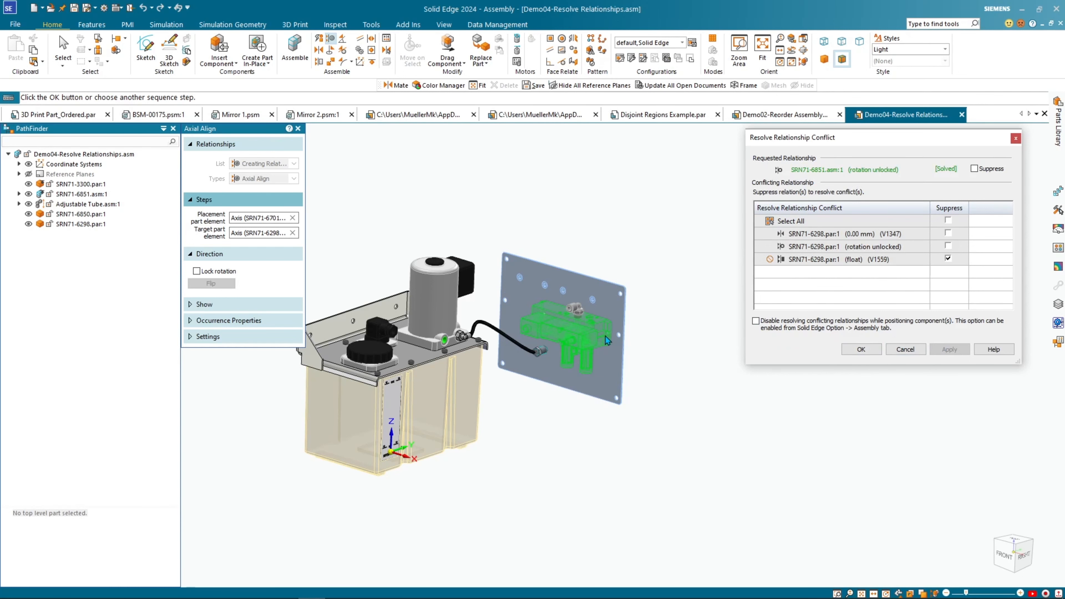
- Check the valve assembly's mounting holes against the plate from both sides and accept the conflict resolution
scroll(607, 339, up, 10)
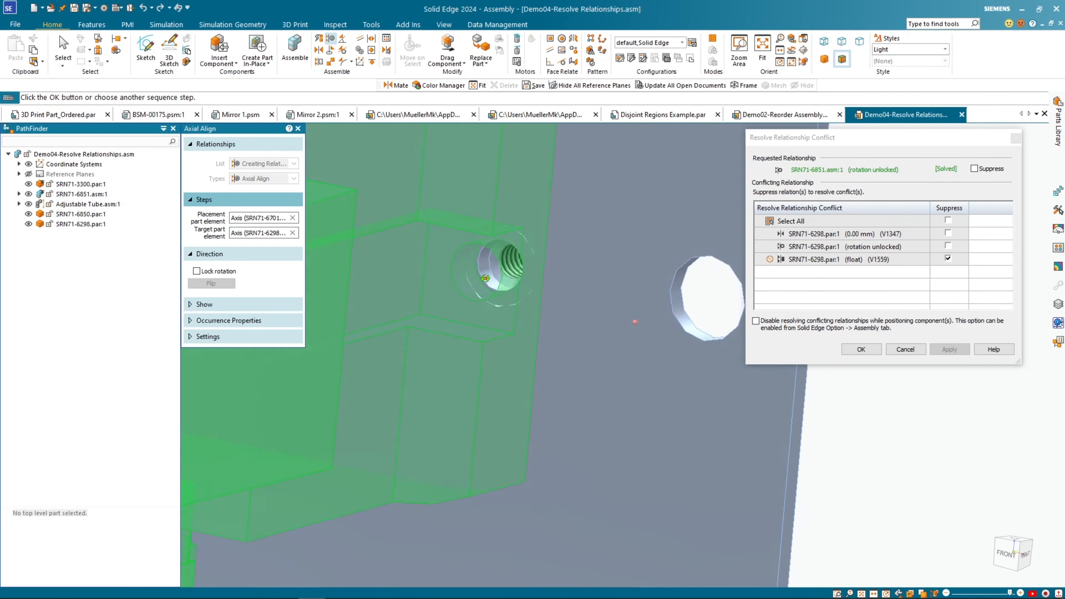
middle_drag(485, 278, 654, 311)
scroll(515, 273, down, 10)
middle_drag(654, 312, 681, 335)
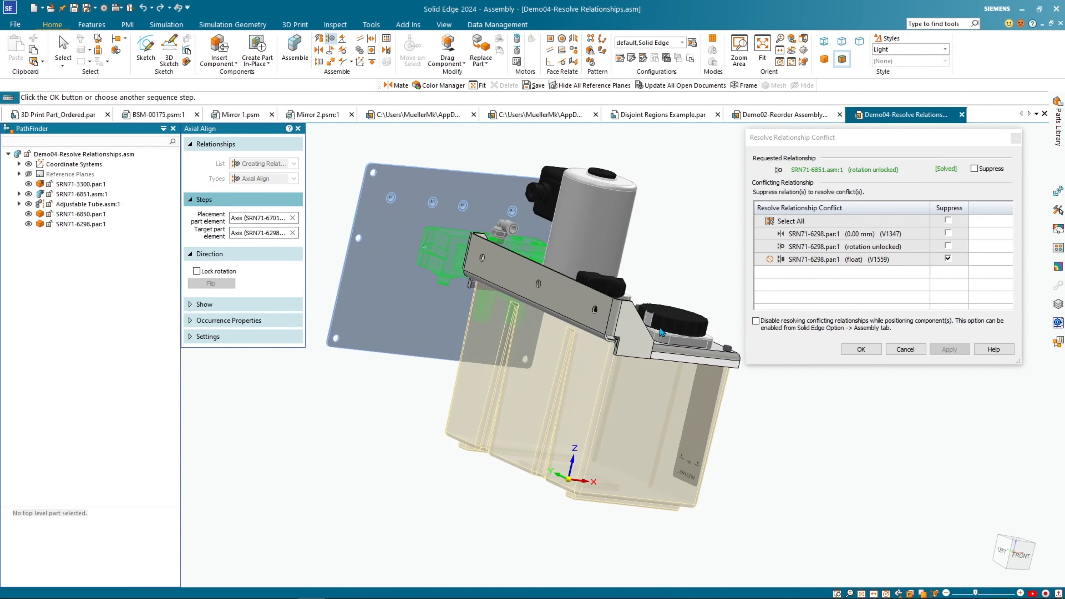
scroll(419, 256, up, 10)
middle_drag(481, 259, 458, 311)
scroll(423, 309, down, 10)
shift+middle_drag(490, 348, 613, 326)
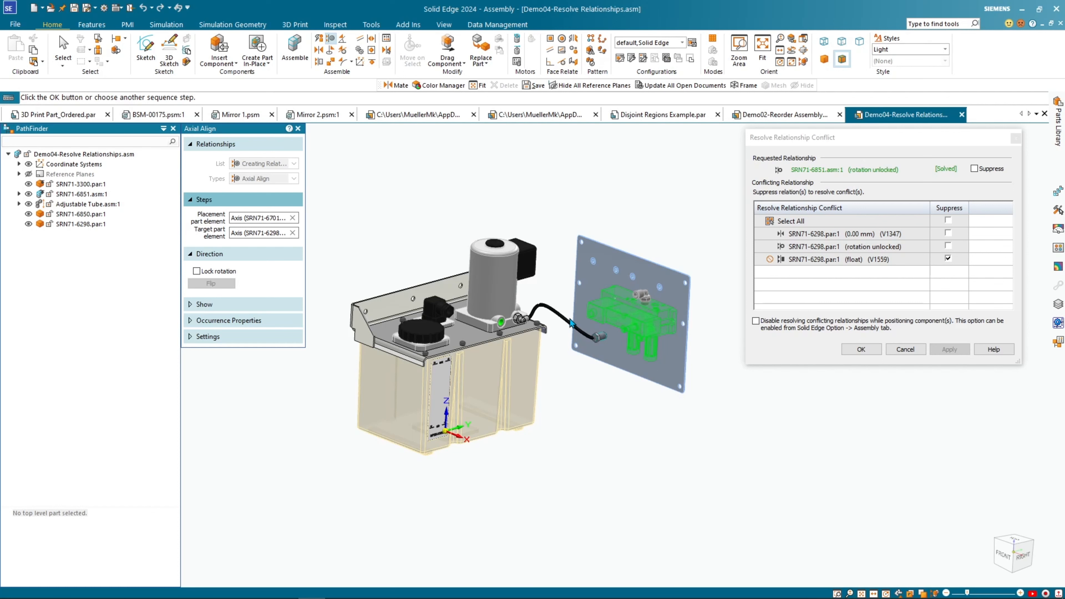
key(Return)
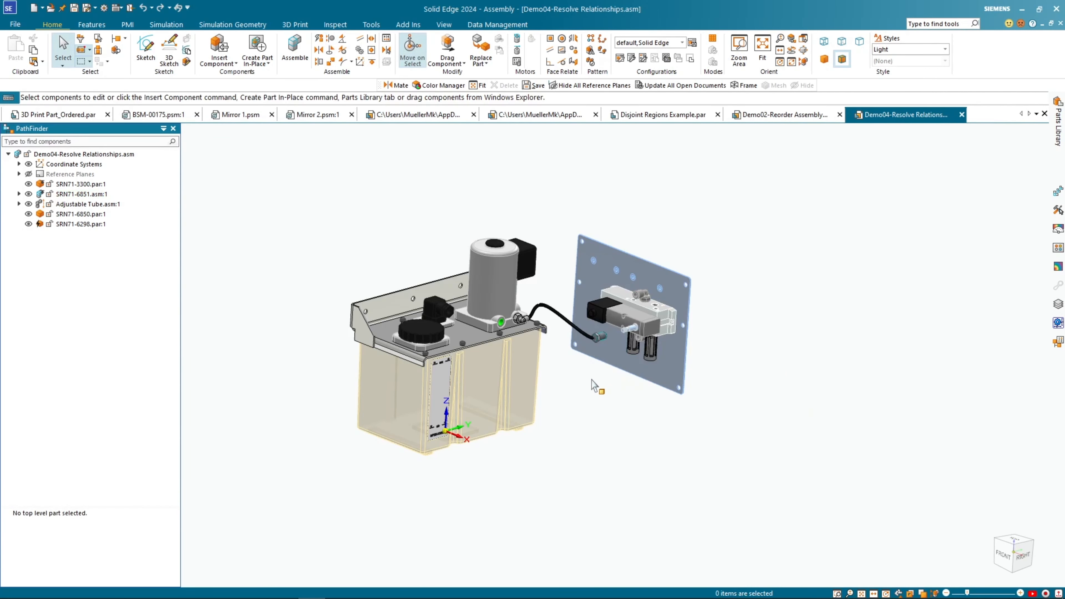
- Request another Axial Align relationship between the valve assembly's outer mounting hole and the threaded hole in the plate behind it
scroll(650, 319, up, 6)
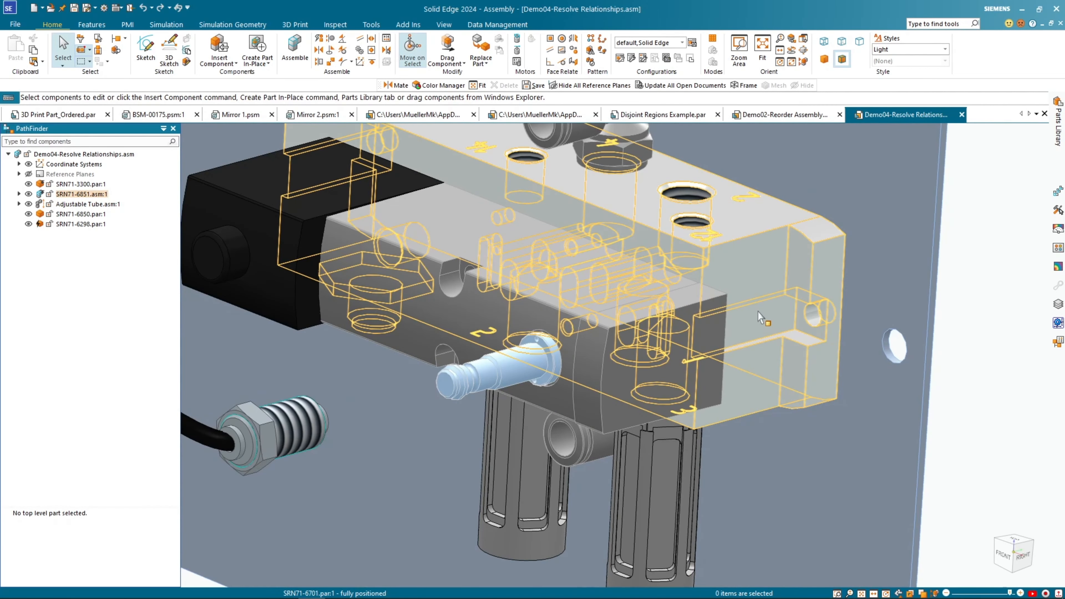
mouse_move(758, 311)
middle_down()
mouse_move(805, 283)
mouse_move(808, 300)
mouse_move(775, 306)
middle_up()
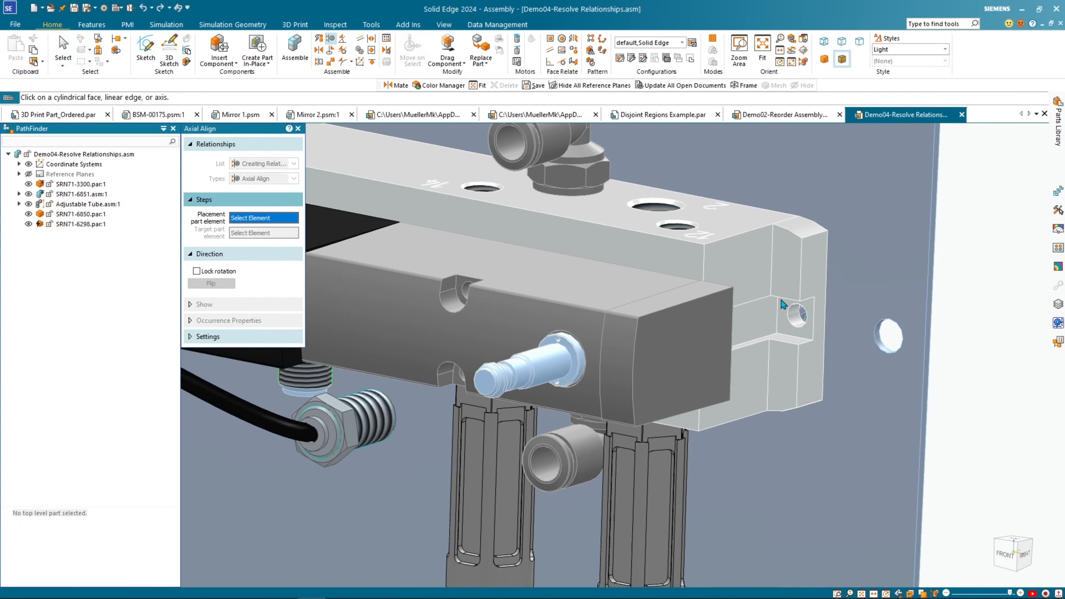
scroll(765, 309, up, 3)
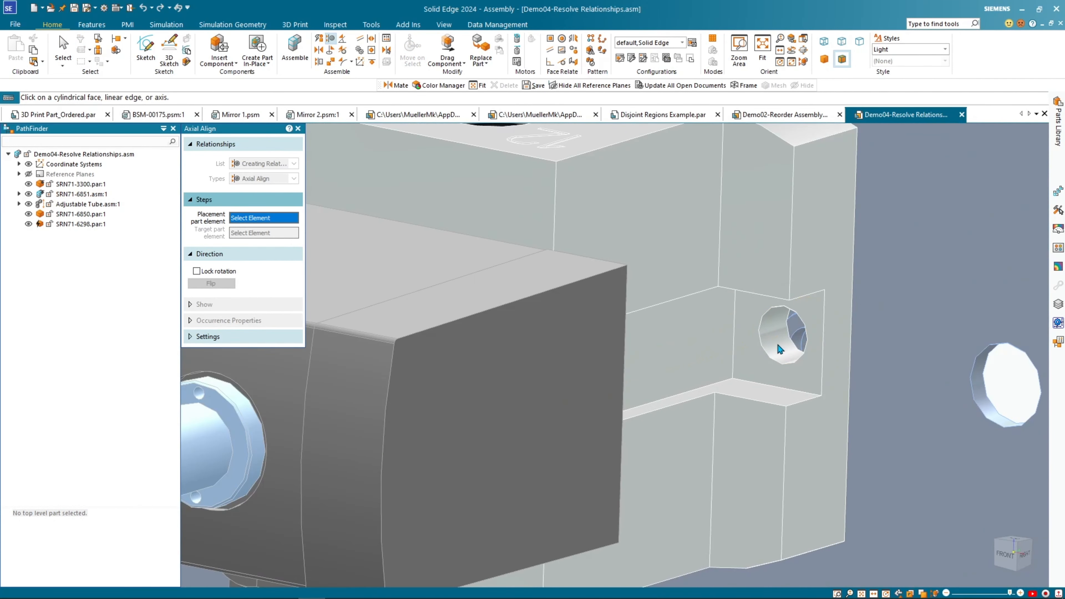
click(792, 354)
middle_drag(791, 353, 821, 356)
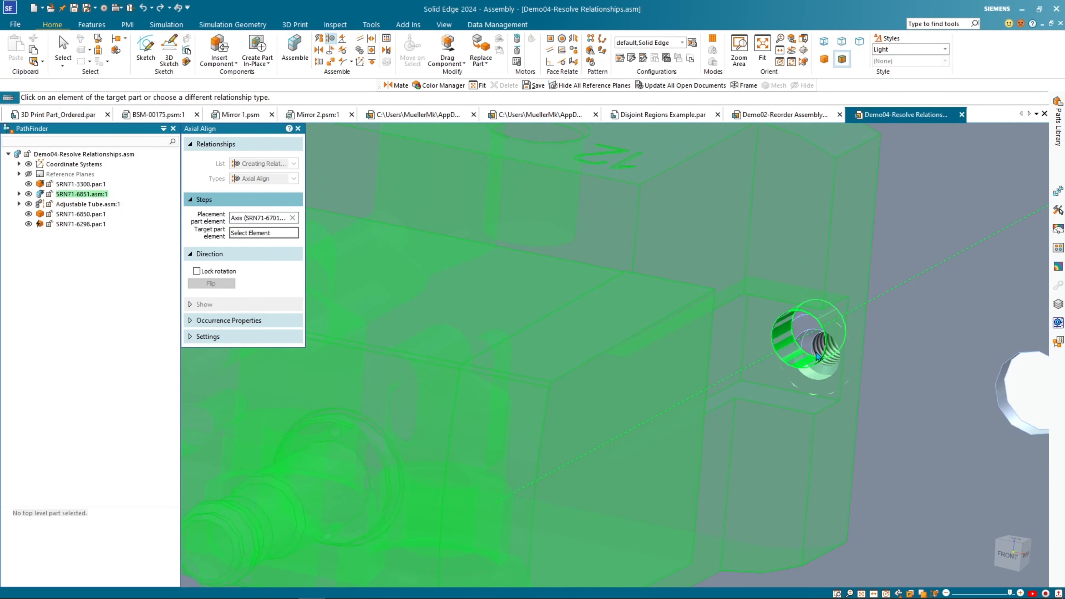
click(819, 350)
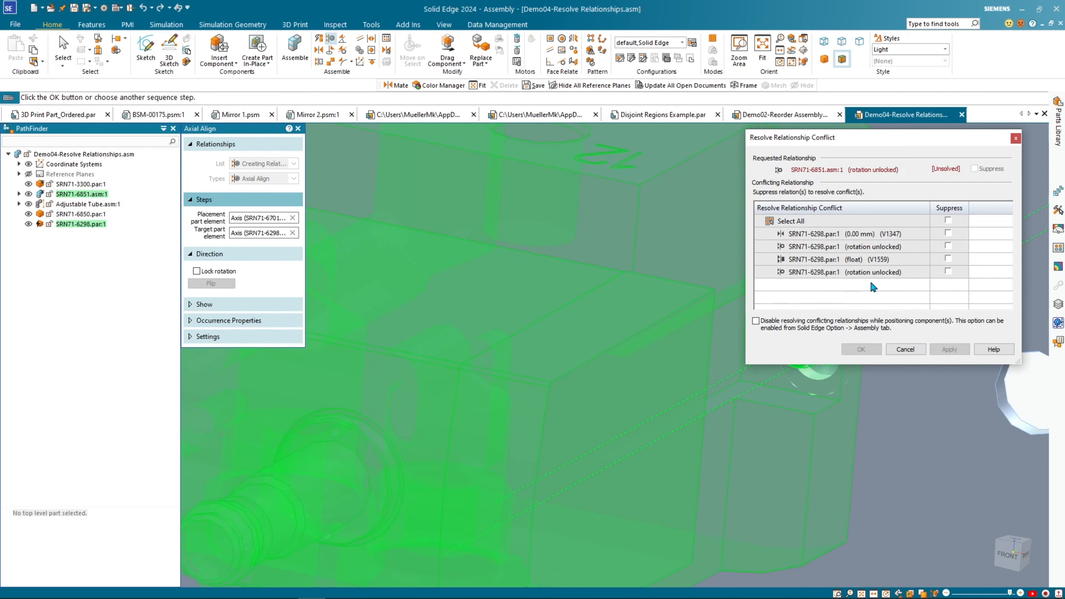
- Suppress the last listed rotation-unlocked relationship to SRN71-6298.par, accept the resolution, and leave the Axial Align command after checking the valve
click(948, 271)
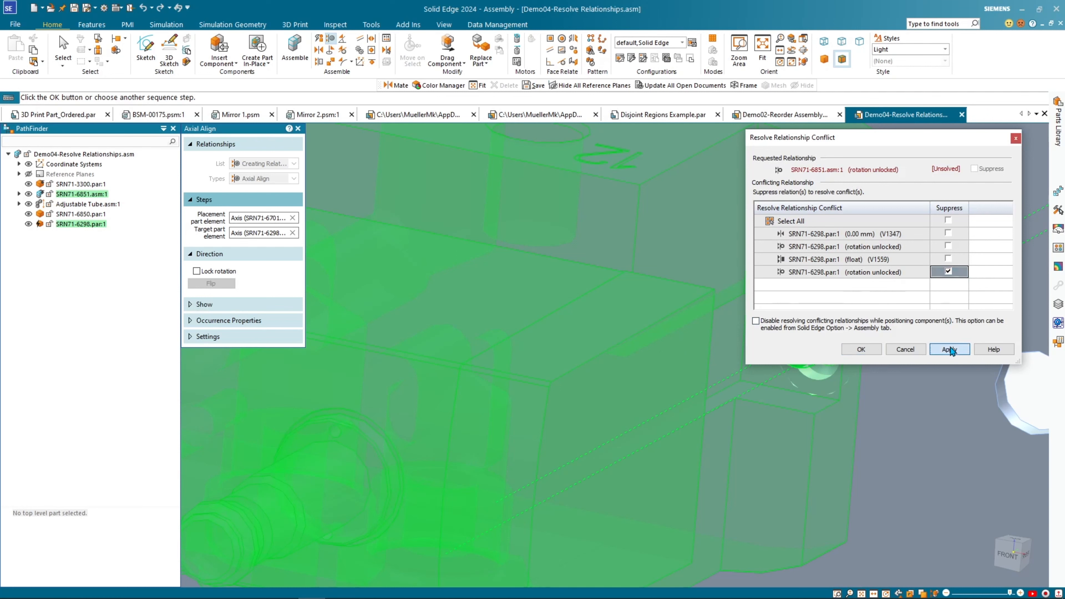
click(950, 350)
click(860, 349)
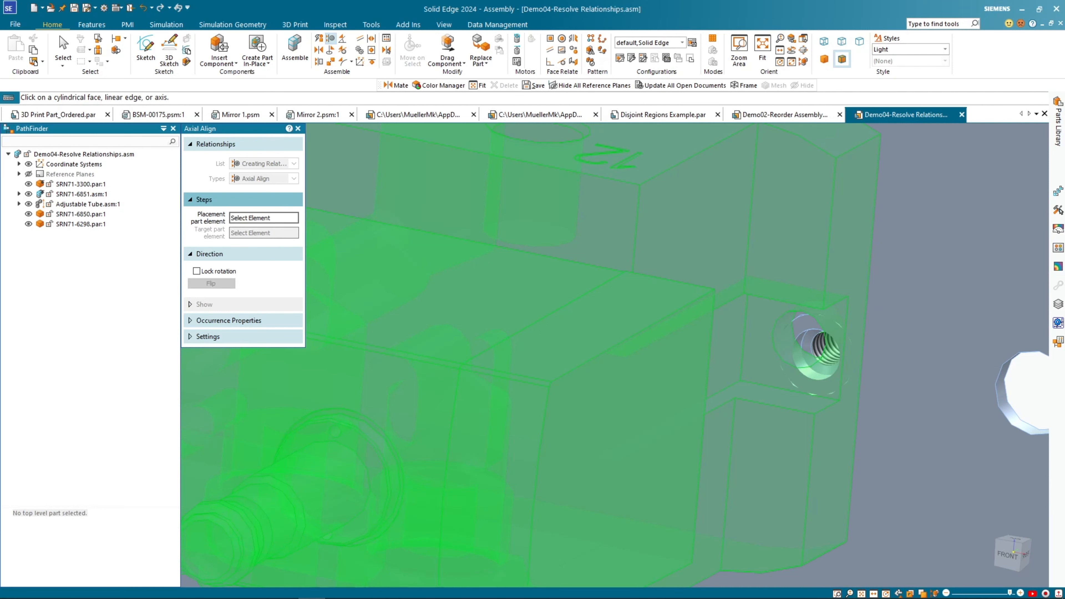
scroll(698, 347, down, 2)
scroll(779, 363, up, 4)
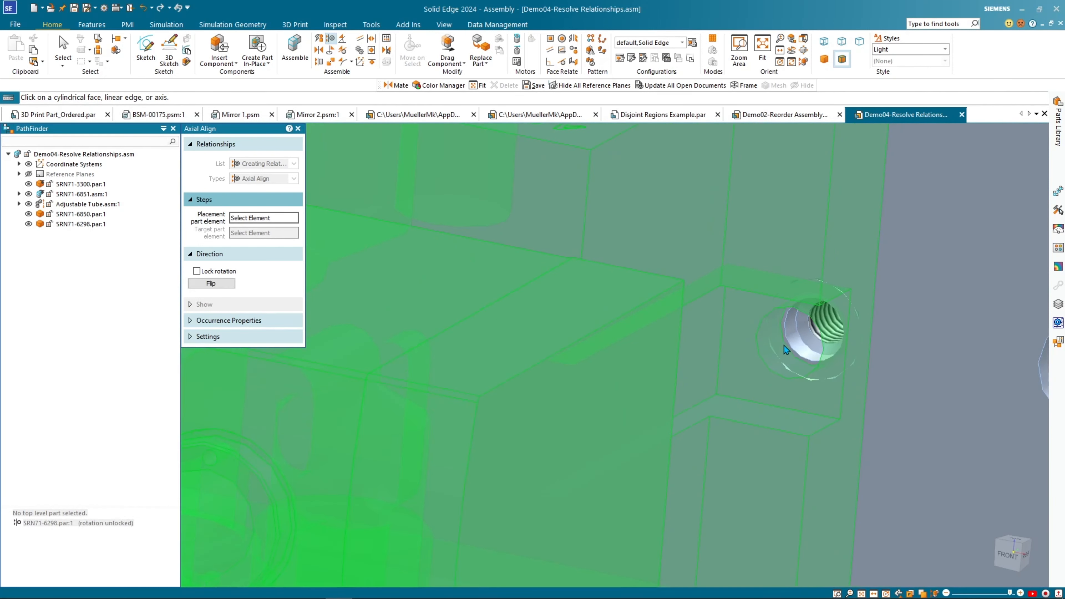
scroll(826, 343, down, 6)
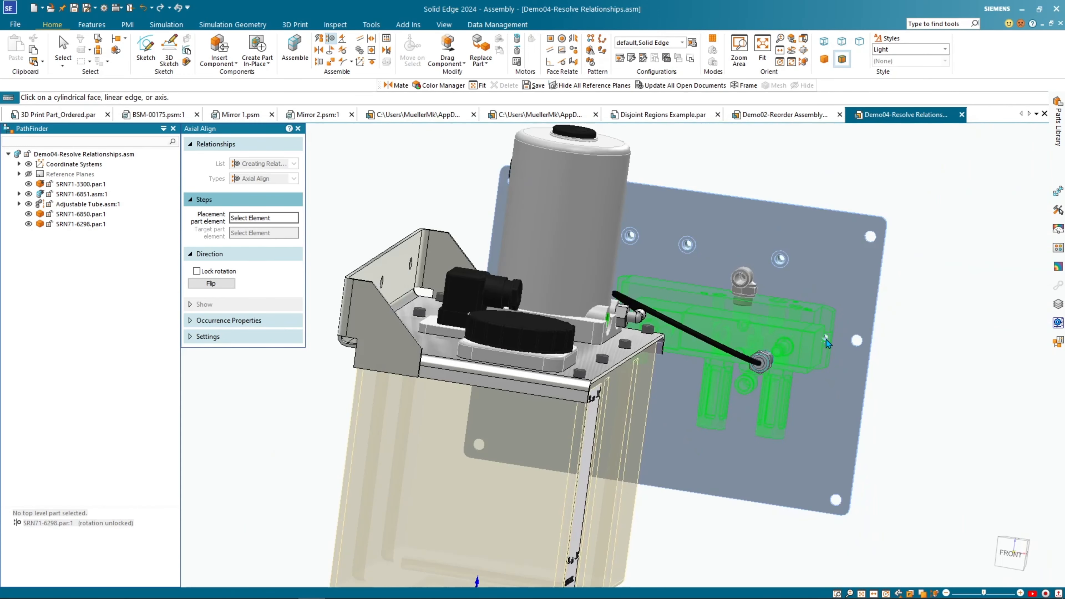
scroll(826, 340, down, 2)
middle_drag(755, 324, 546, 286)
key(Escape)
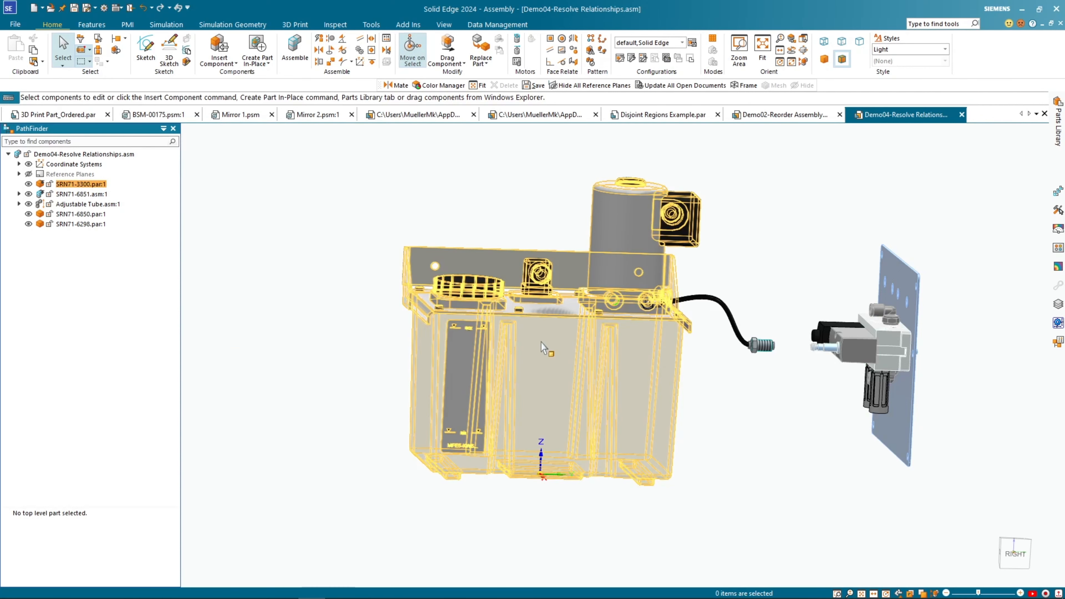
- Request an Axial Align relationship between the adjustable tube's free threaded fitting and the elbow fitting SRN71-6850.par on the valve block
middle_drag(705, 372, 616, 352)
scroll(619, 344, up, 5)
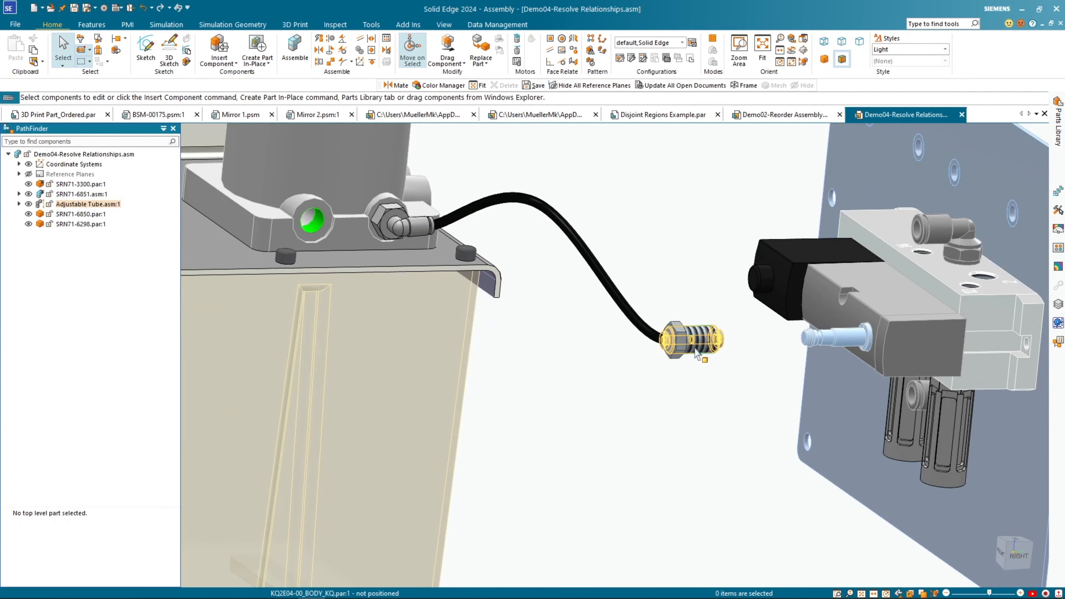
key(ctrl)
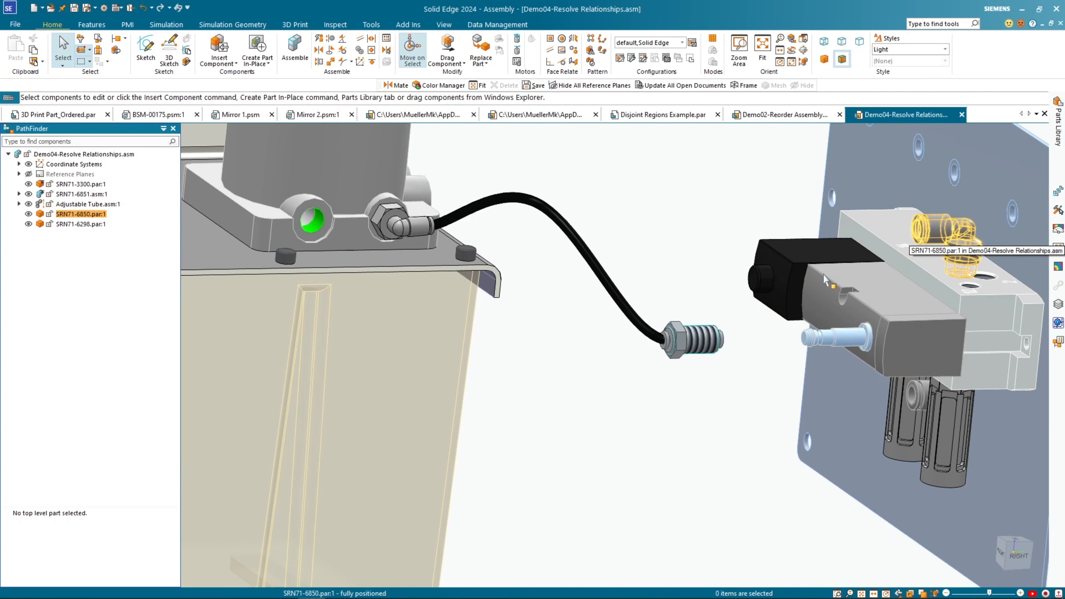
key(ctrl+f)
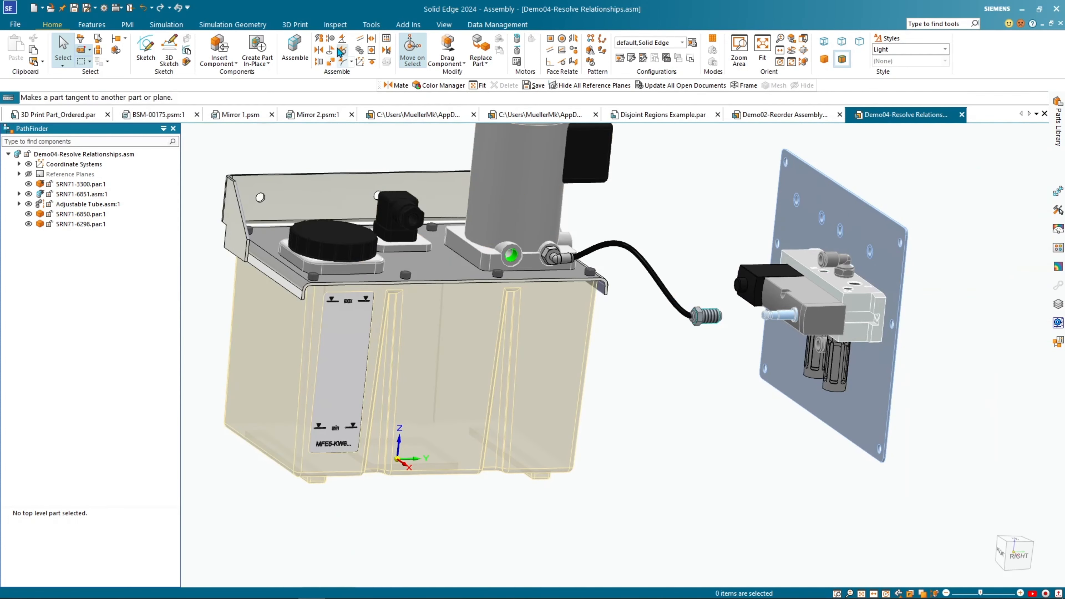
click(717, 317)
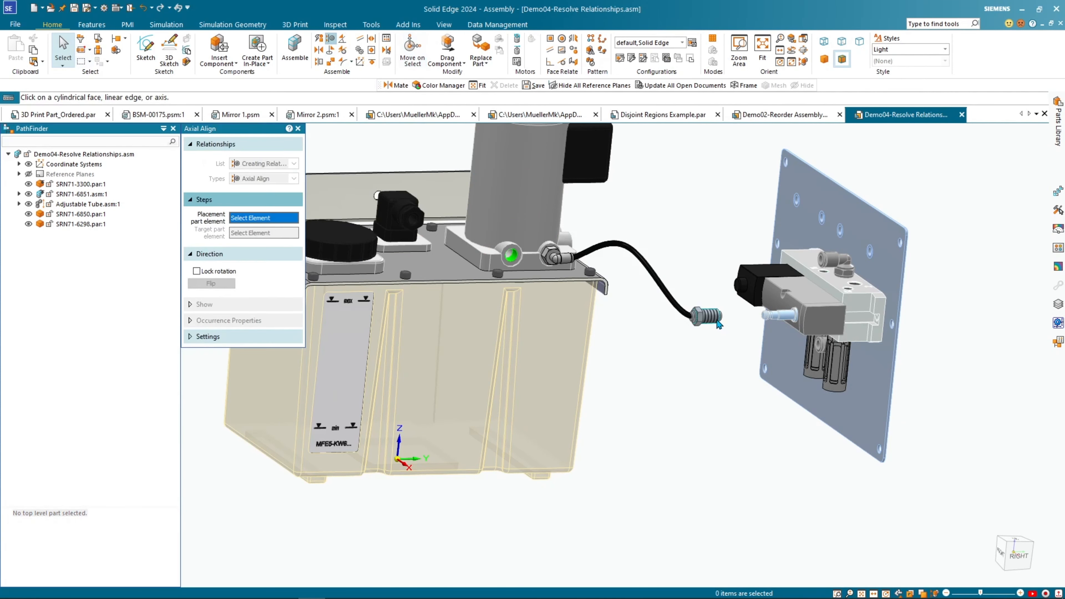
scroll(717, 322, up, 2)
click(709, 312)
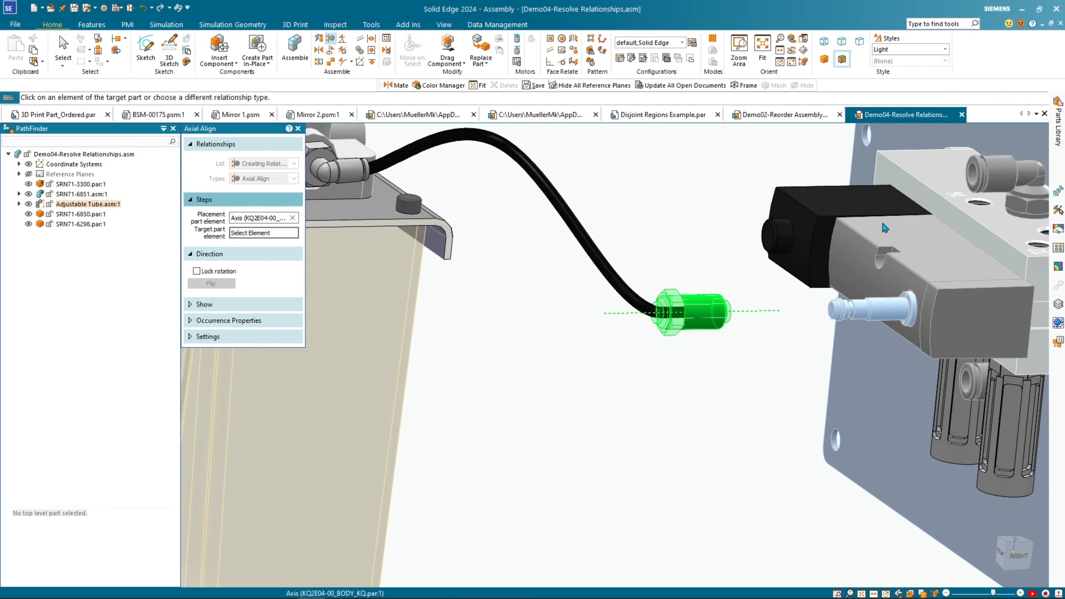
click(966, 171)
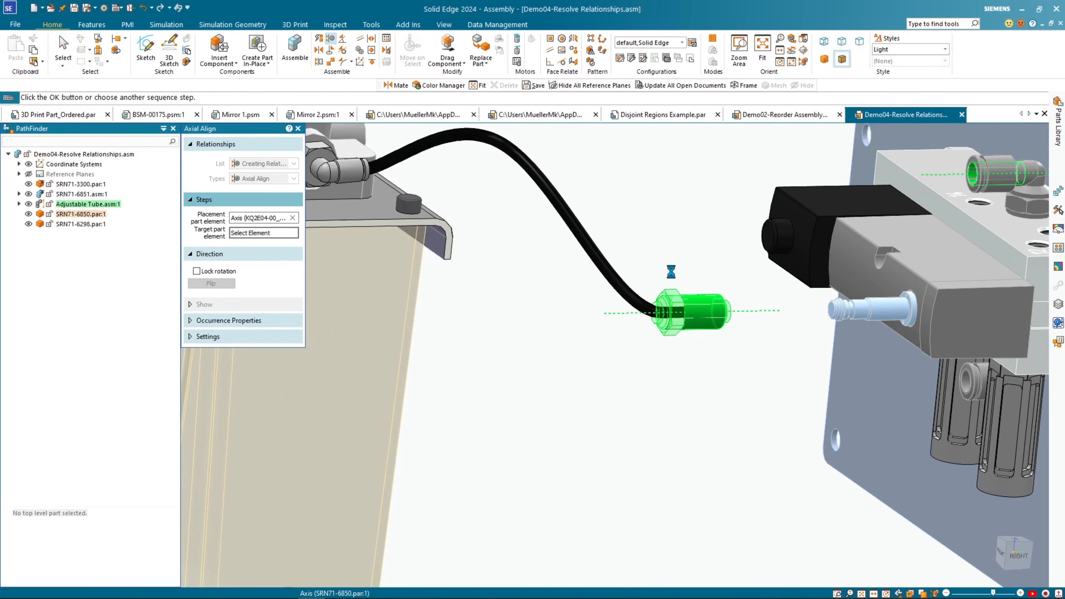
- Suppress the rotation-unlocked, 0.00 mm (V1319) and float (V1324) relationships of SRN71-6850.par and apply them to resolve the tube alignment conflict
drag(844, 146, 397, 218)
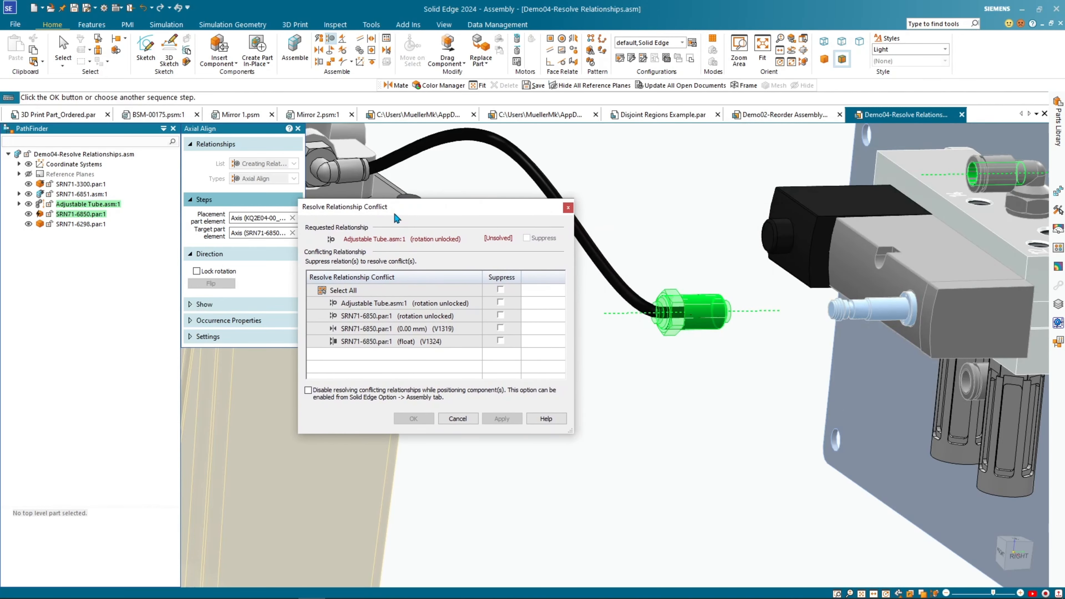
scroll(724, 384, down, 2)
shift+middle_drag(774, 405, 734, 396)
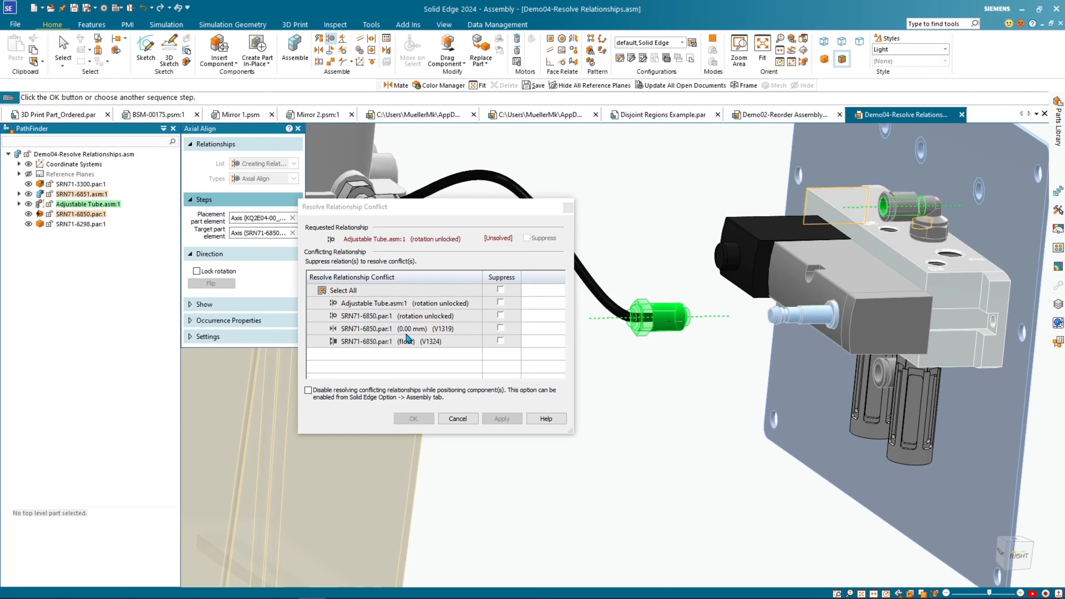
click(500, 315)
click(501, 328)
click(500, 340)
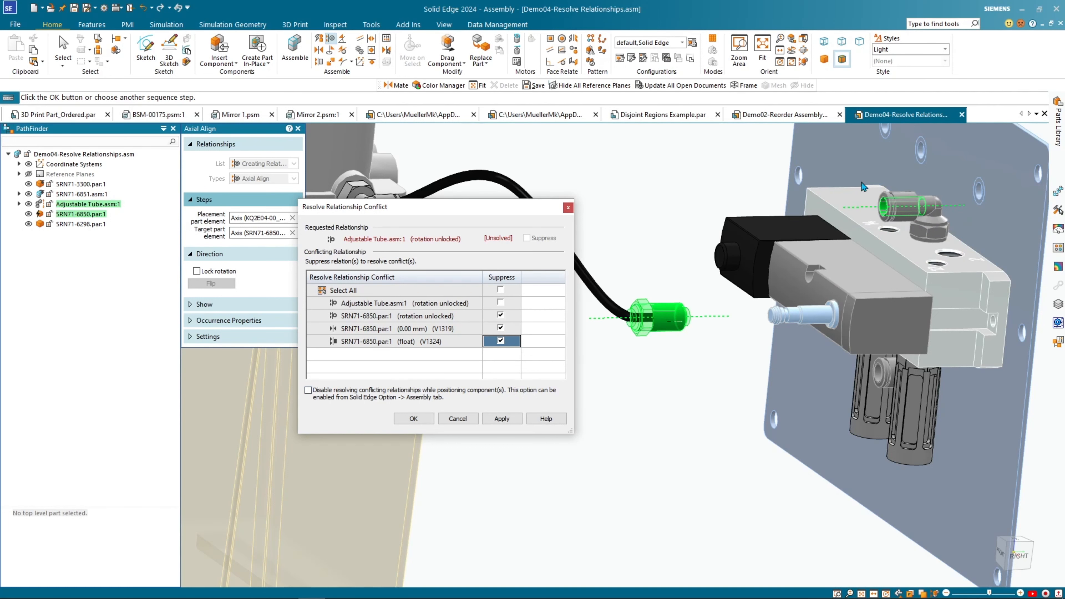
click(512, 419)
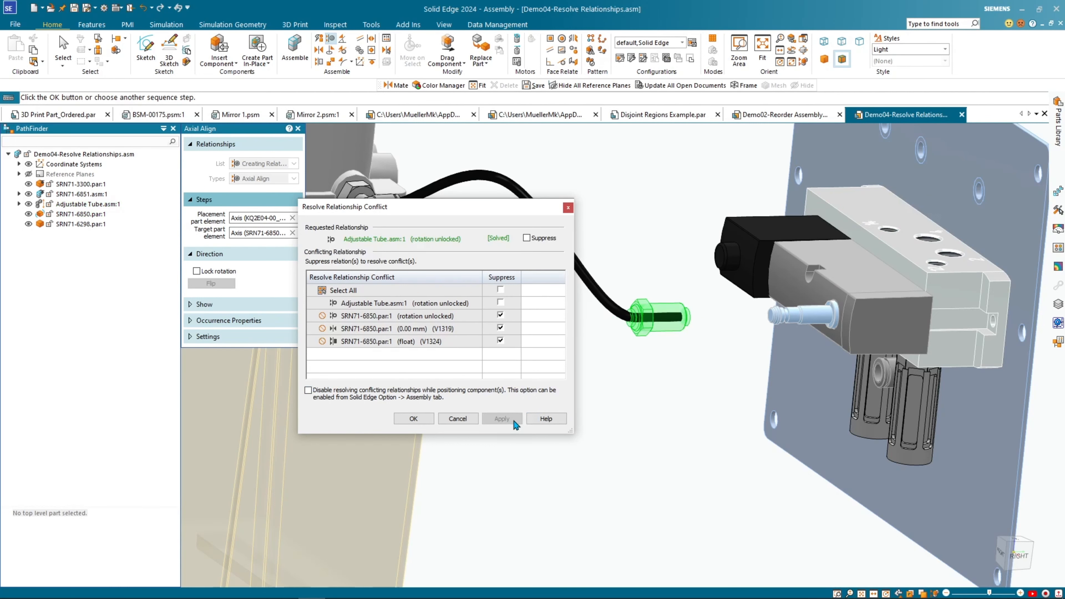
- Unsuppress the rotation-unlocked, 0.00 mm (V1319) and float (V1324) relationships of SRN71-6850.par and apply the change after inspecting the valve block
middle_drag(693, 434, 741, 435)
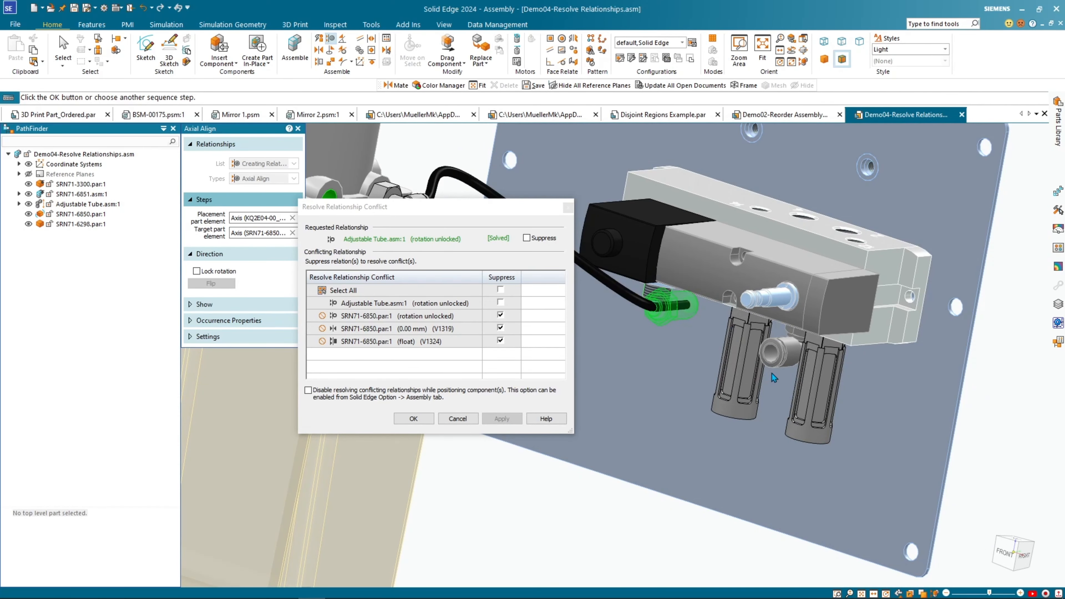
middle_drag(799, 309, 720, 302)
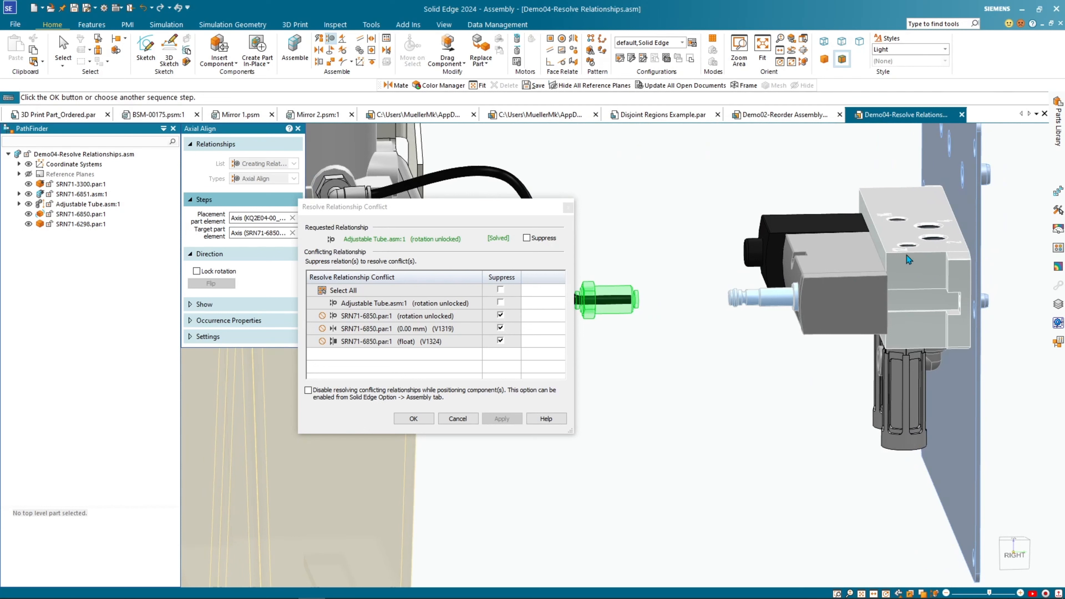
key(ctrl)
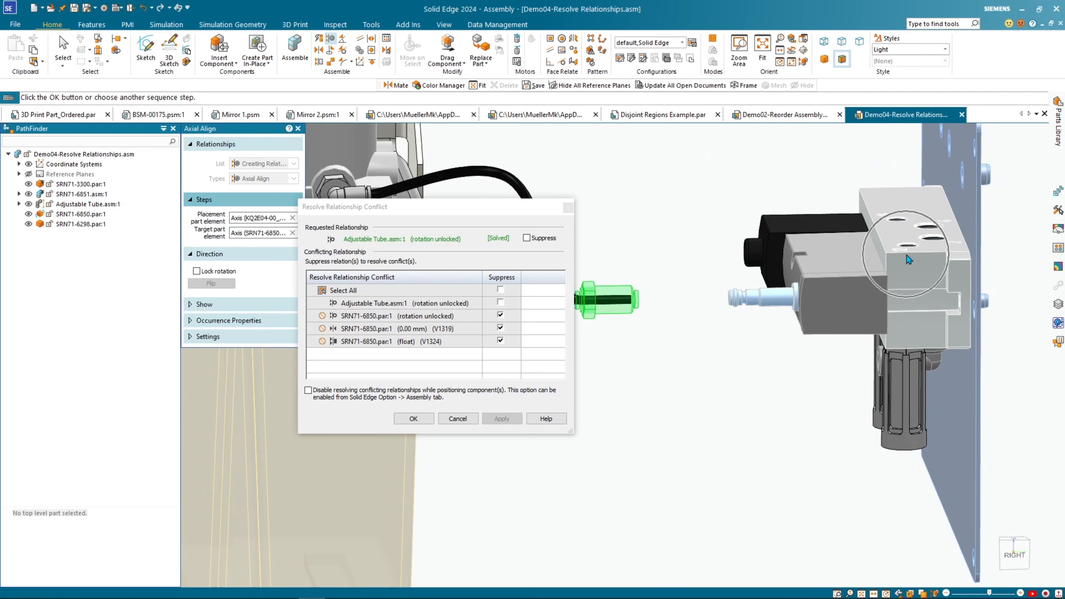
key(ctrl)
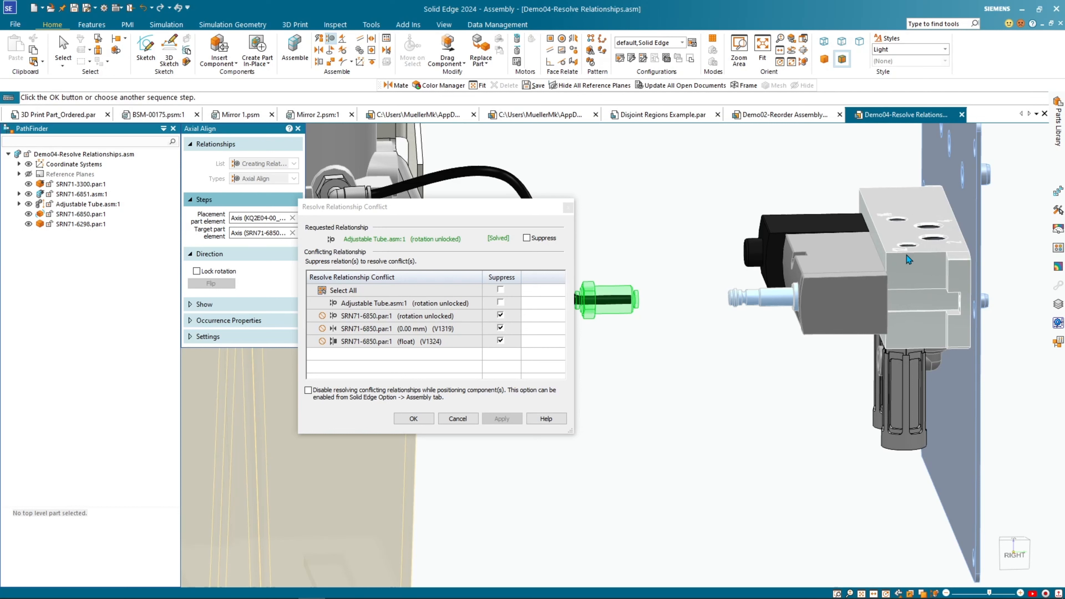
click(501, 315)
click(500, 328)
click(501, 341)
click(502, 418)
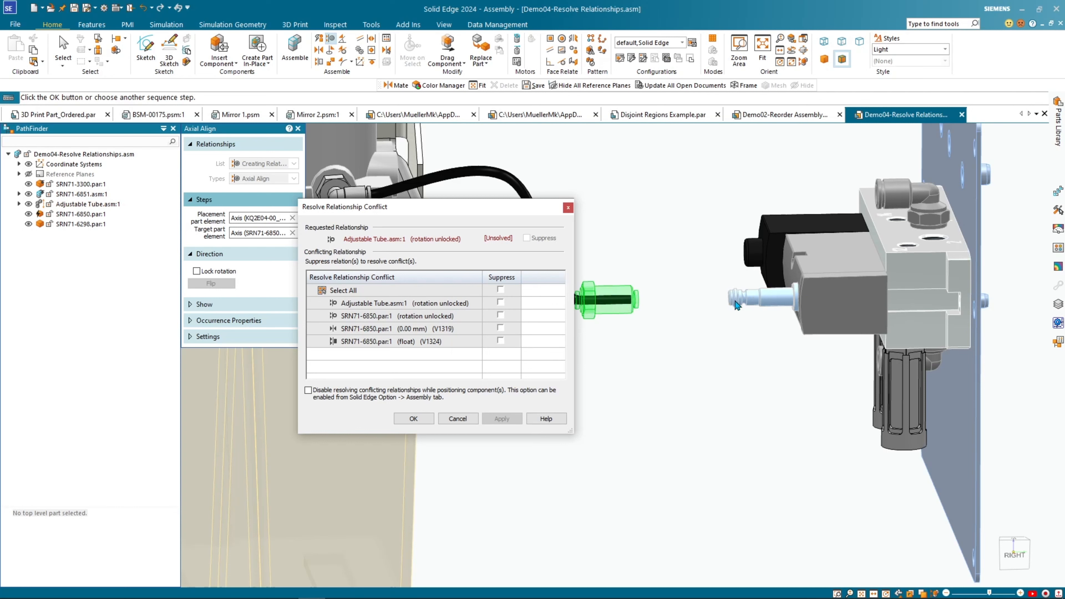
- Suppress the conflicting rotation-unlocked relationship of Adjustable Tube.asm instead, accept the resolution, and leave the Axial Align command
click(501, 302)
click(502, 420)
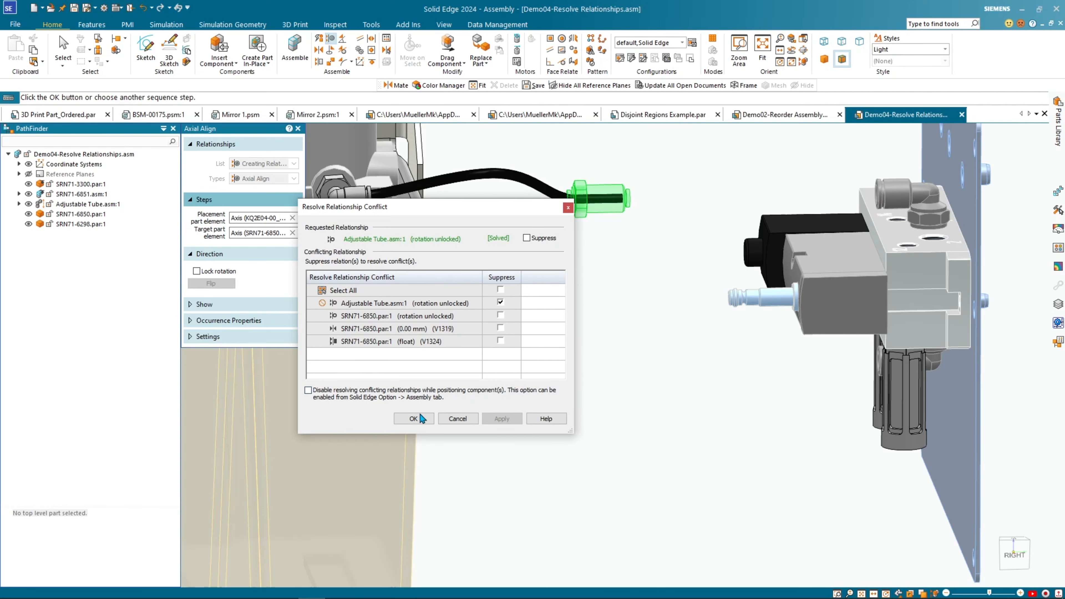
click(415, 418)
middle_drag(646, 327, 616, 329)
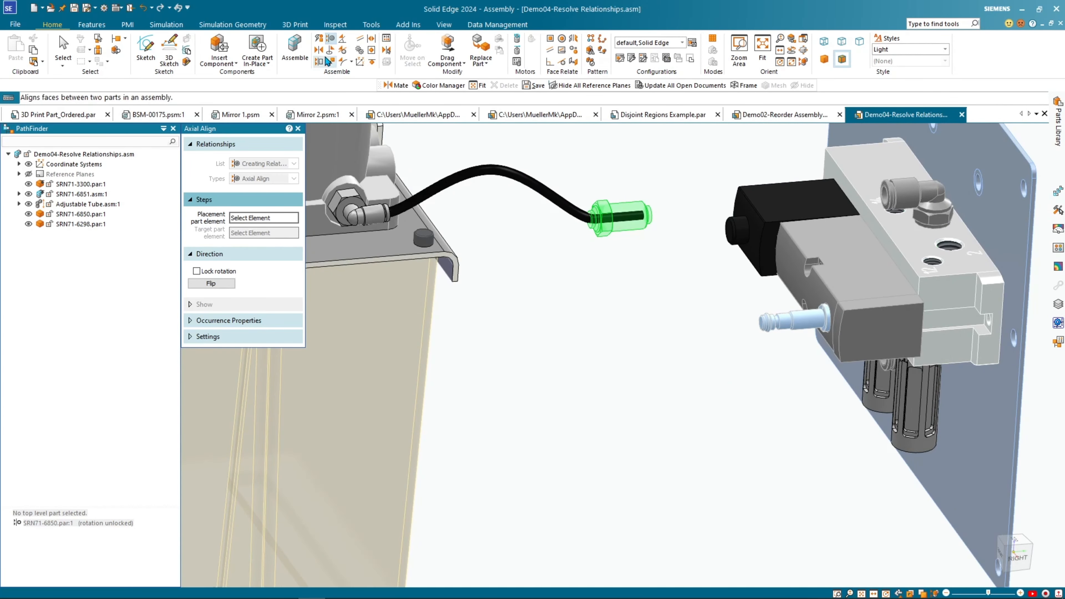
key(Escape)
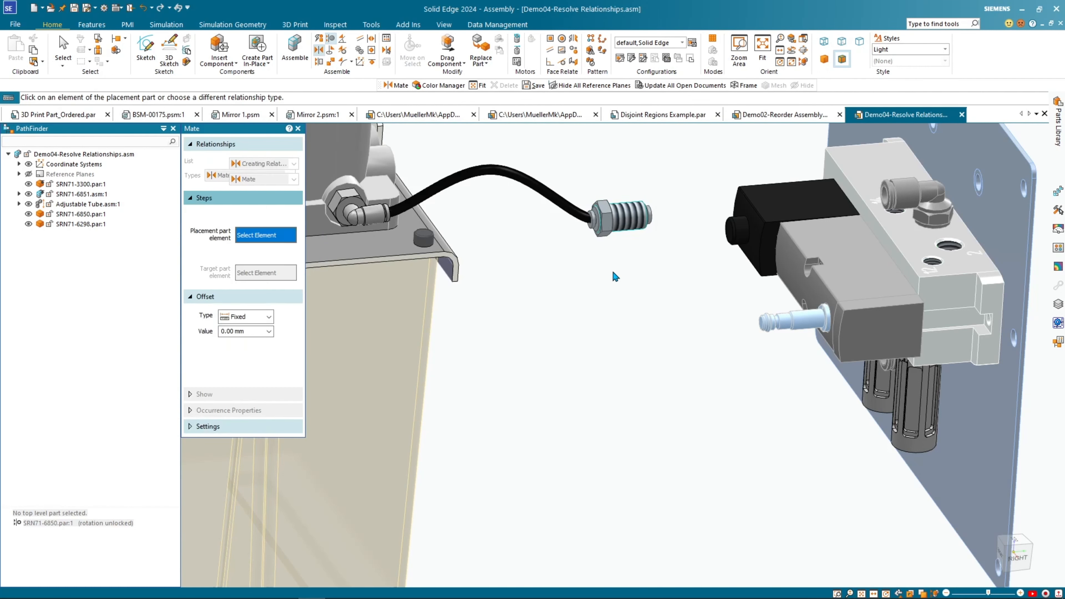
- Mate the planar shoulder face of the tube's threaded fitting to the inner ring face at the elbow fitting's opening with a fixed 0.00 mm offset
middle_drag(613, 273, 516, 254)
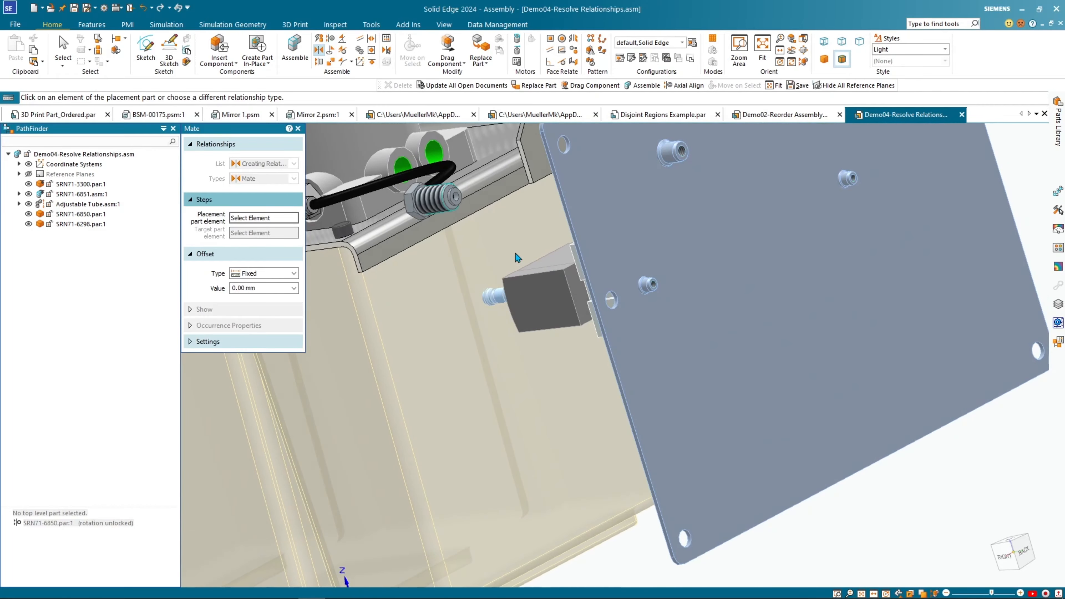
scroll(404, 181, up, 7)
click(476, 239)
scroll(553, 366, down, 6)
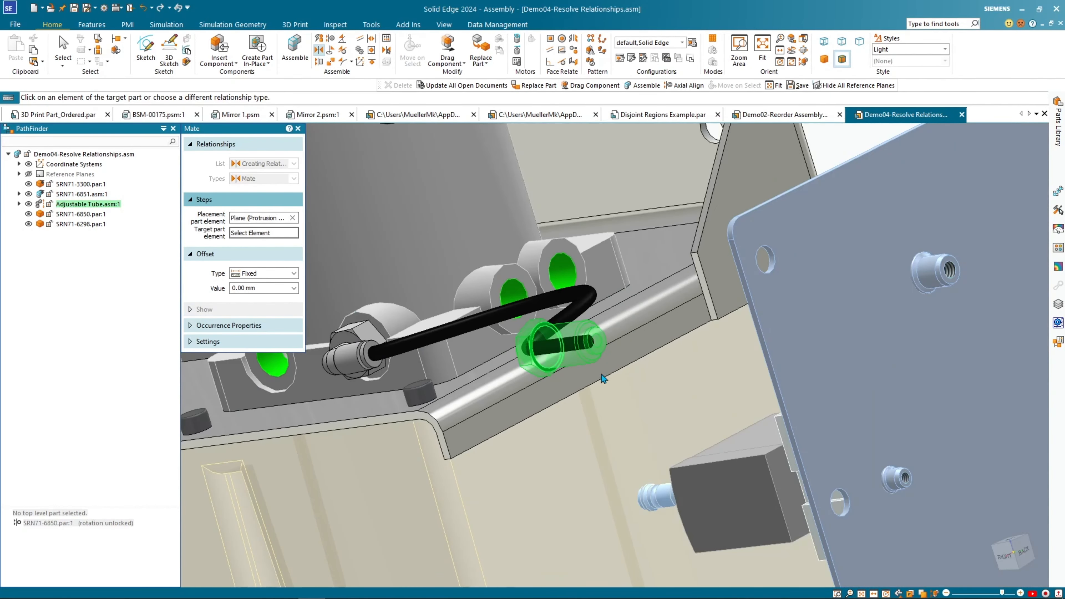
middle_drag(660, 357, 672, 315)
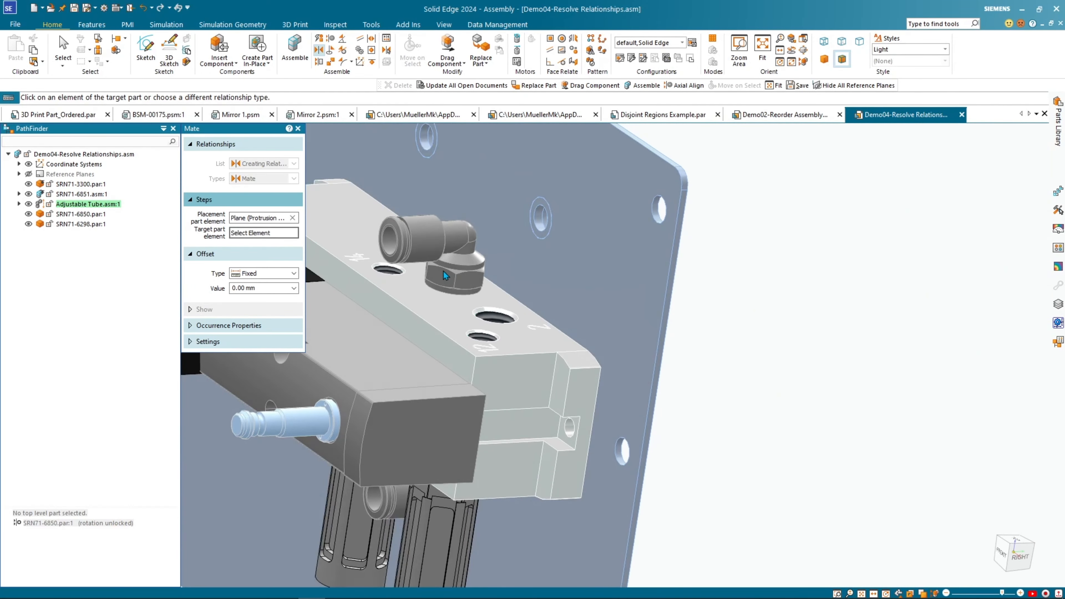
scroll(373, 218, up, 8)
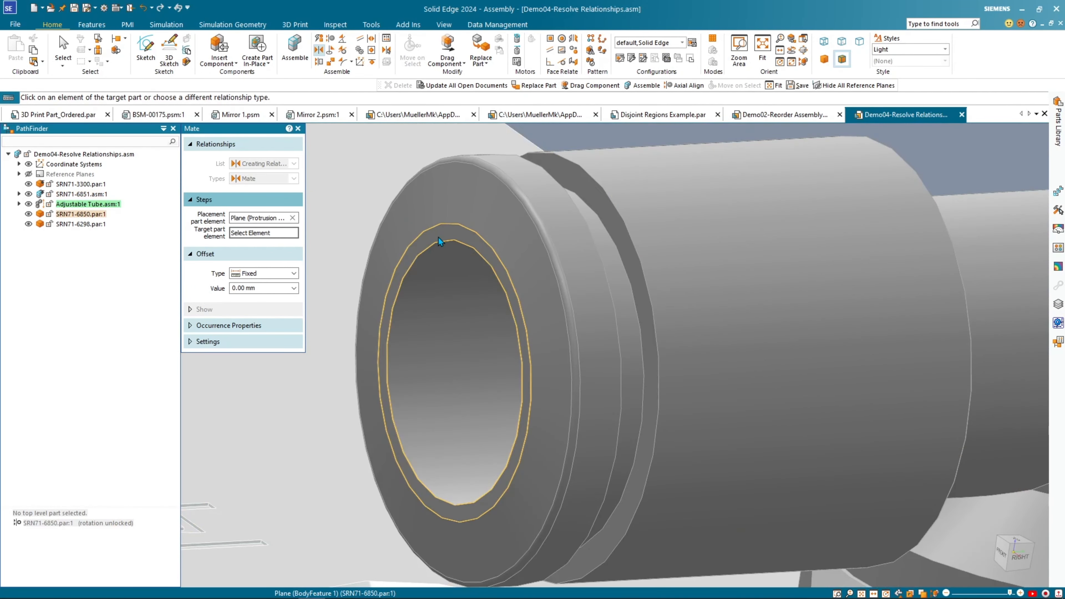
click(439, 237)
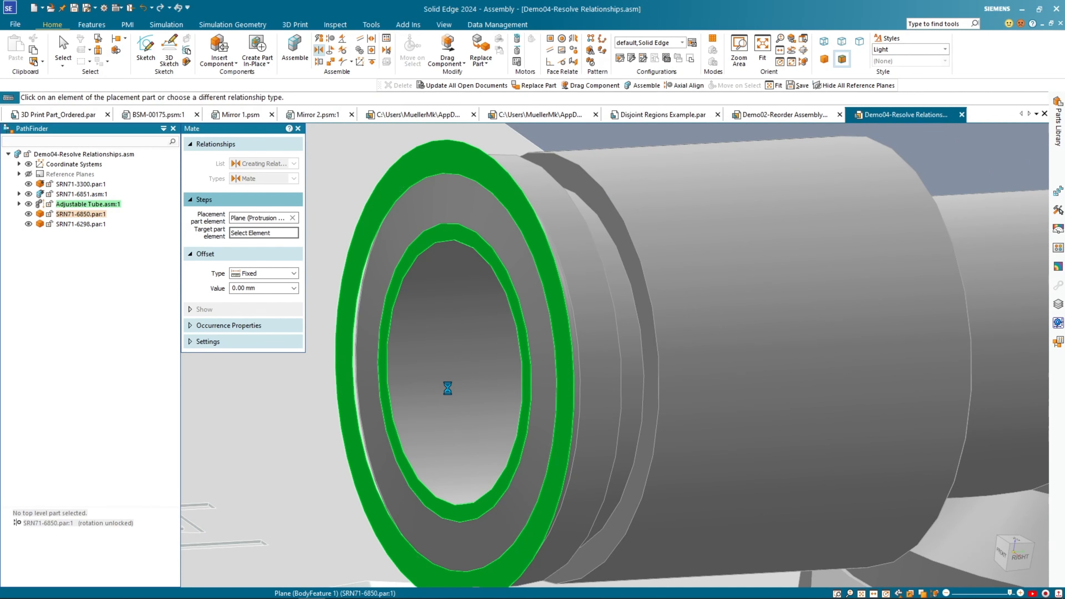
scroll(442, 386, down, 6)
scroll(440, 380, down, 8)
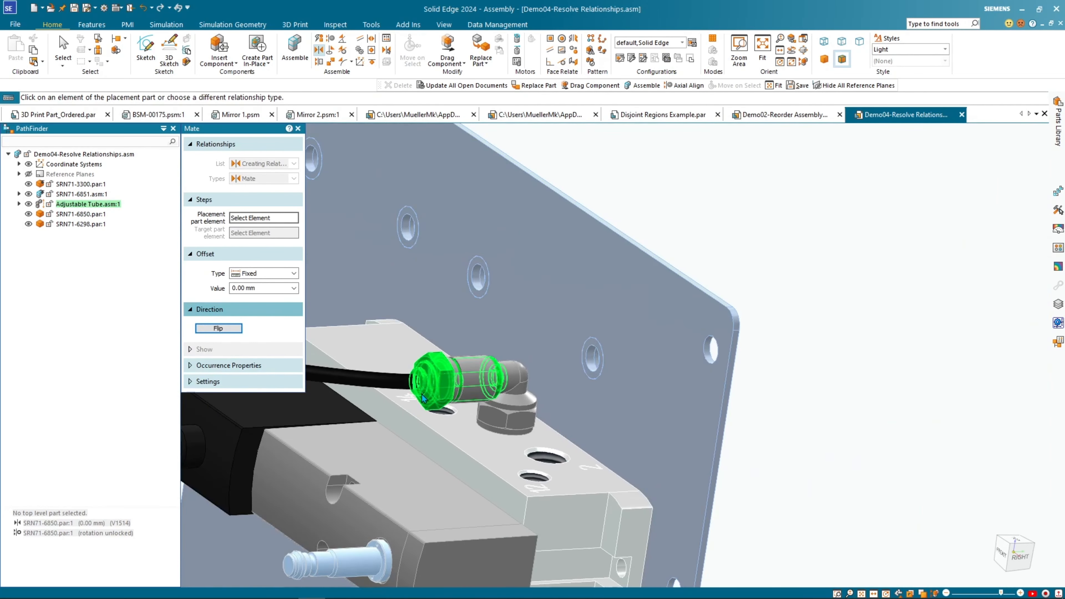
middle_drag(646, 368, 611, 381)
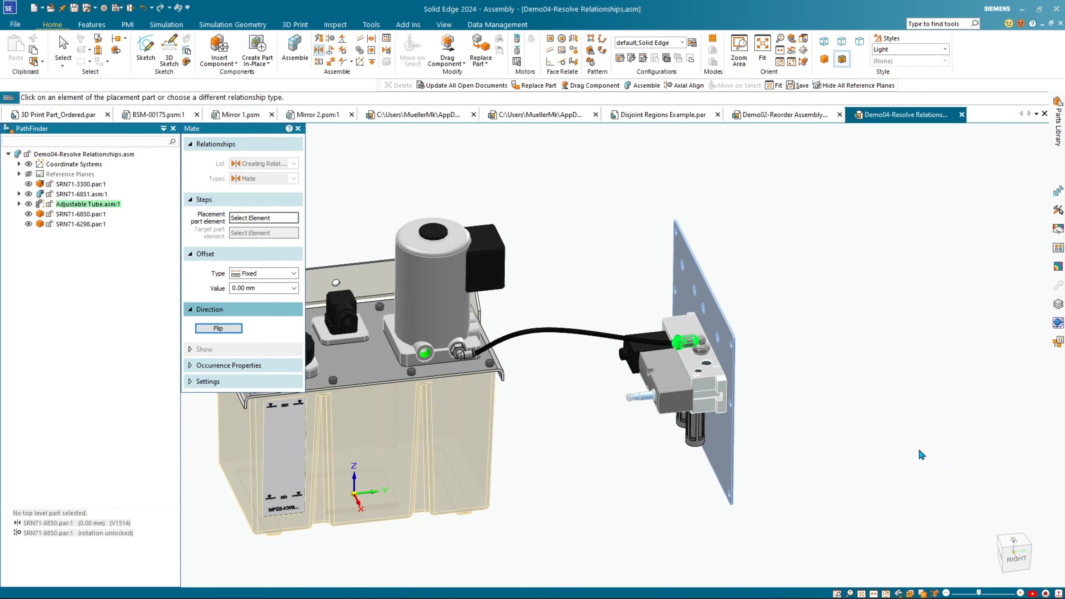
key(alt+Tab)
click(604, 160)
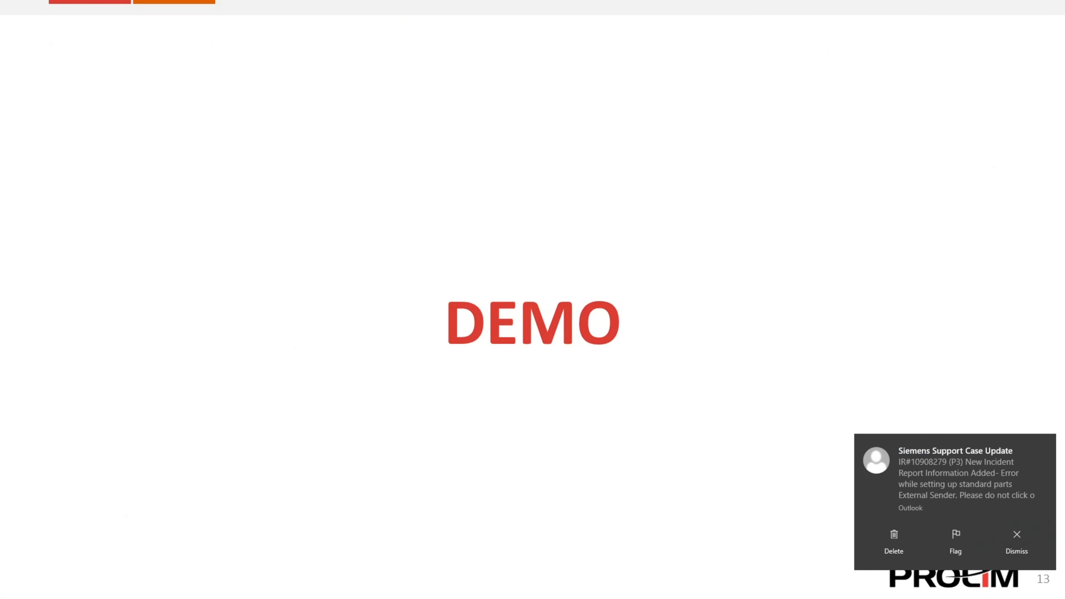
click(1045, 445)
click(982, 456)
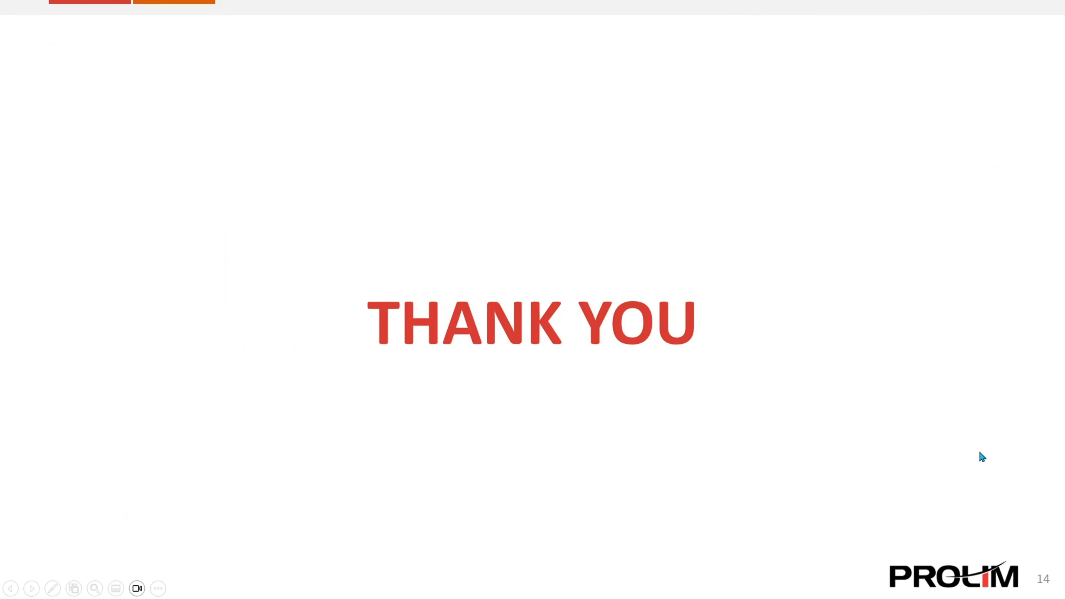